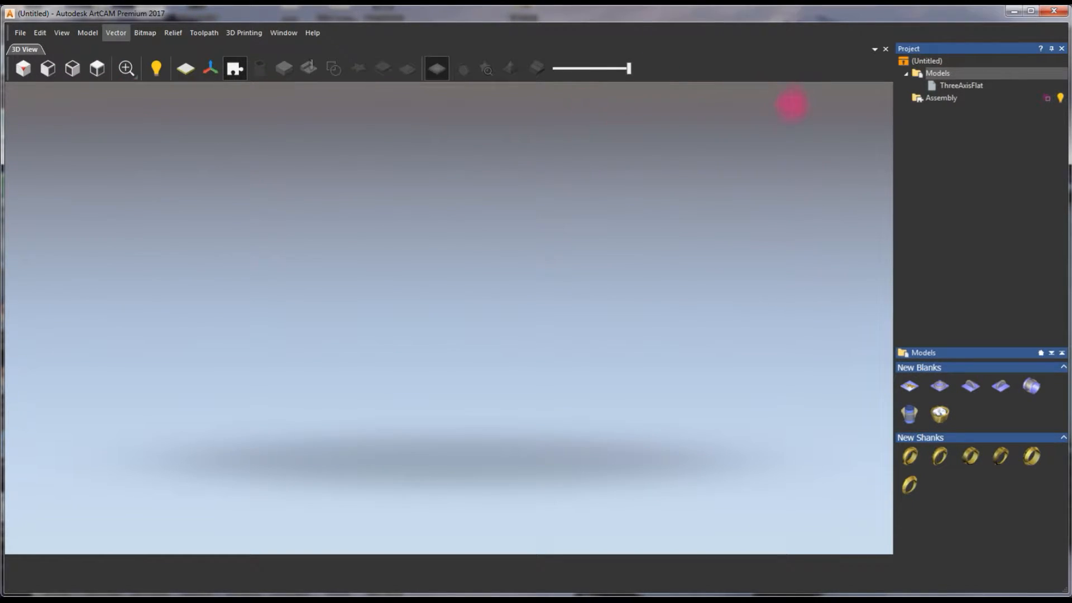
- Create a flat 3-axis blank named PRONG, 50 by 50 mm at 30 pix/mm, and show it in 2D
click(910, 387)
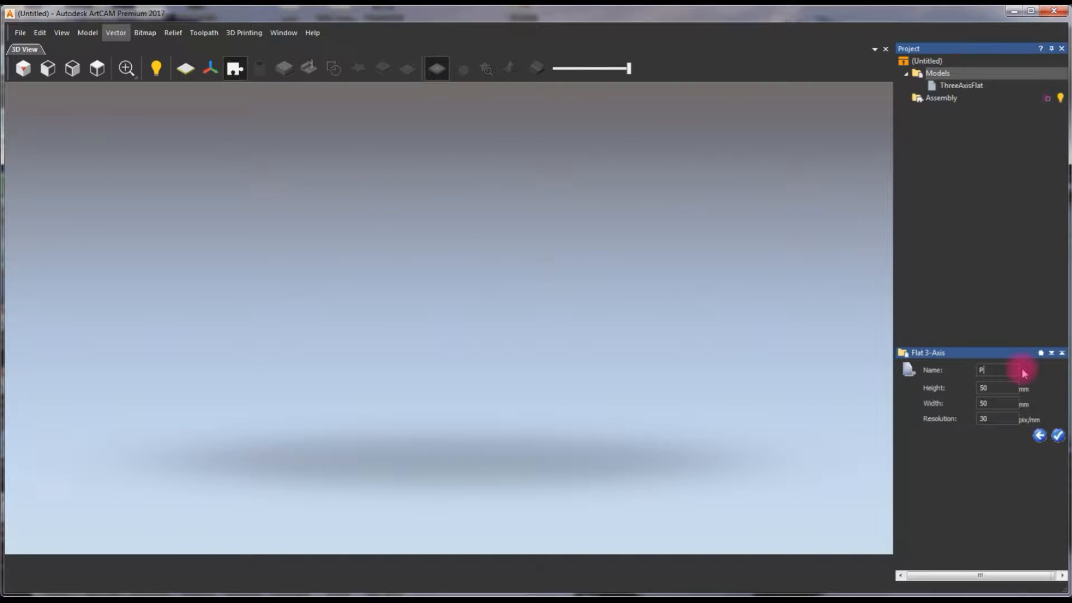
click(1057, 438)
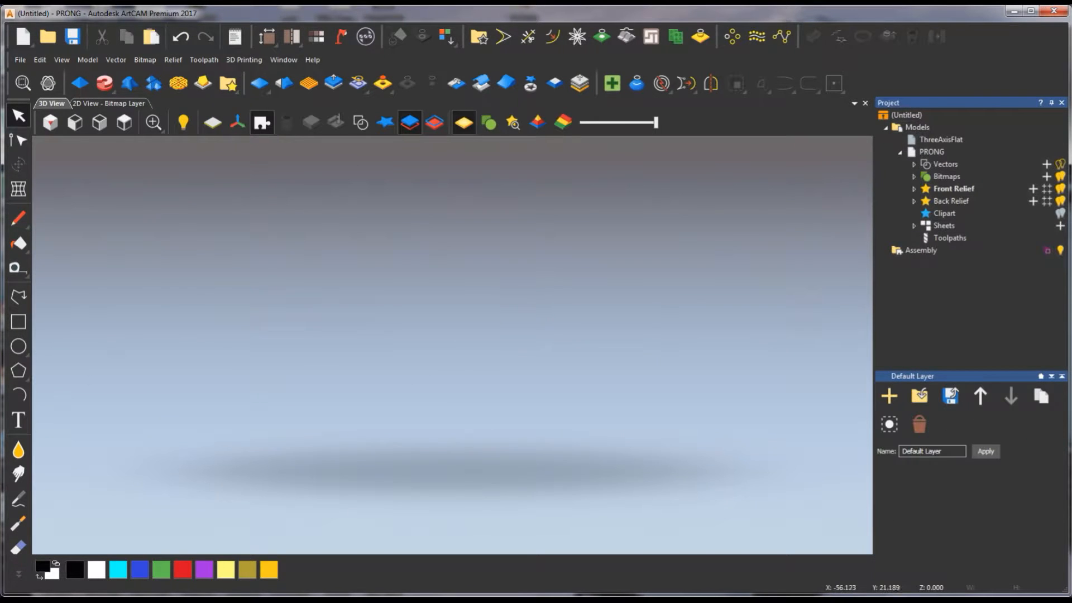
click(117, 105)
- Draw two parallel horizontal lines, about 13 mm long above the horizontal centreline and about 14 mm long below it
scroll(452, 346, up, 4)
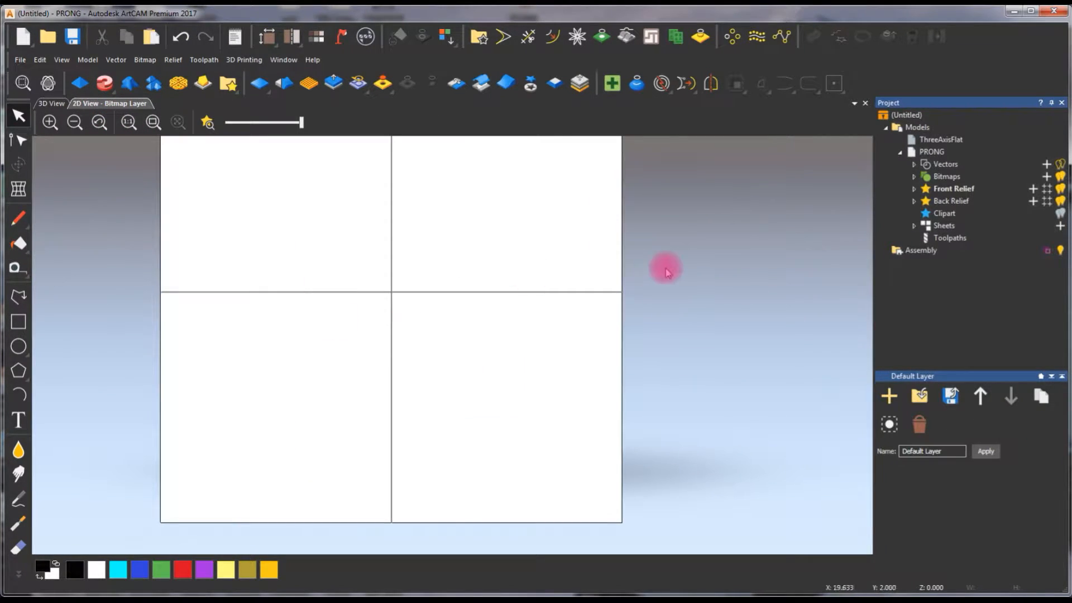
click(18, 296)
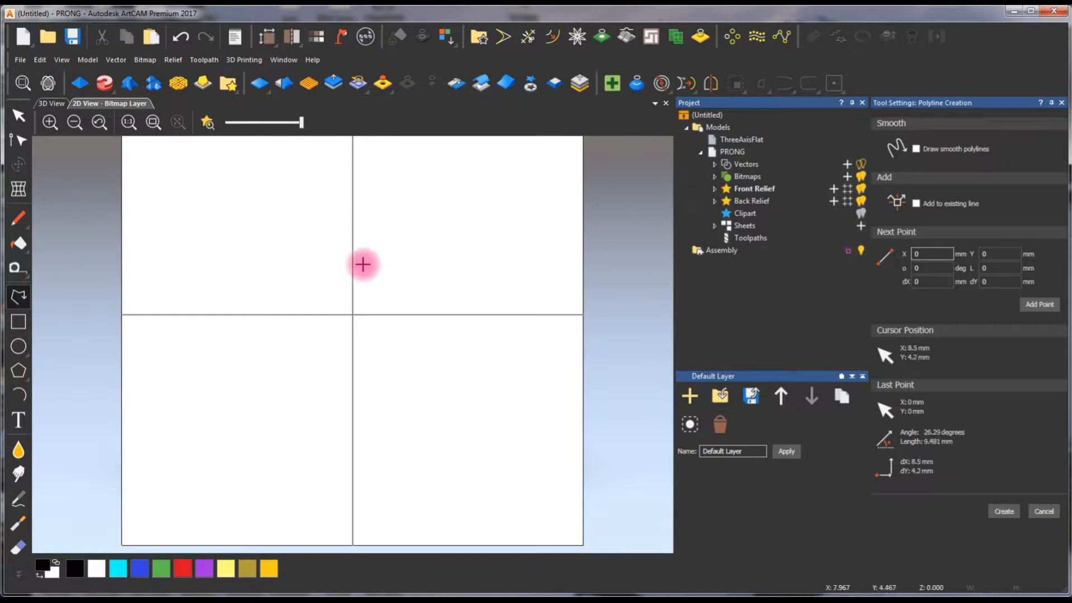
click(301, 281)
click(424, 281)
right_click(423, 272)
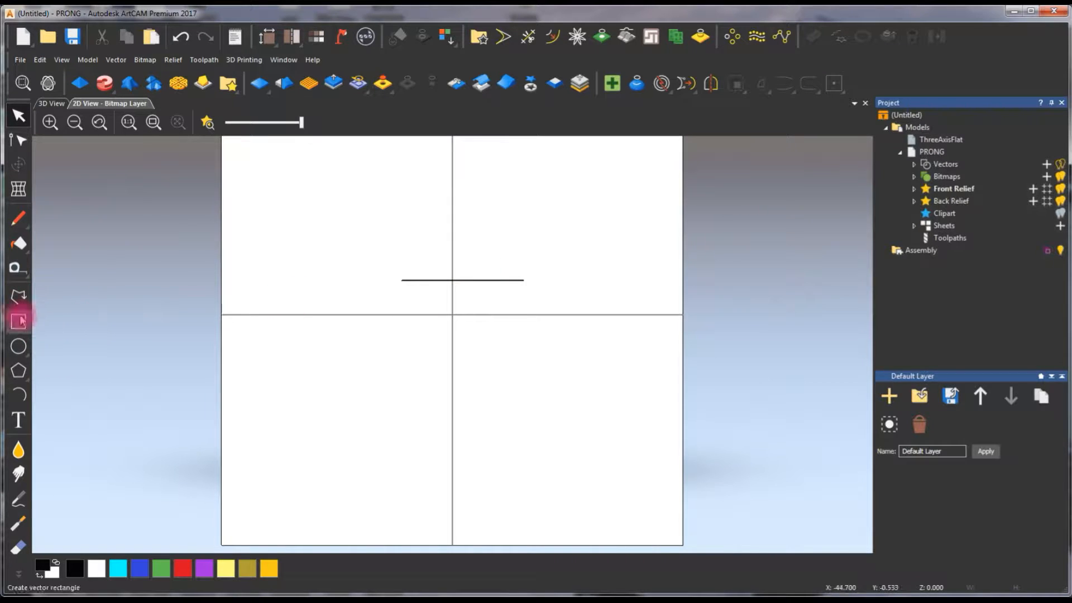
click(19, 298)
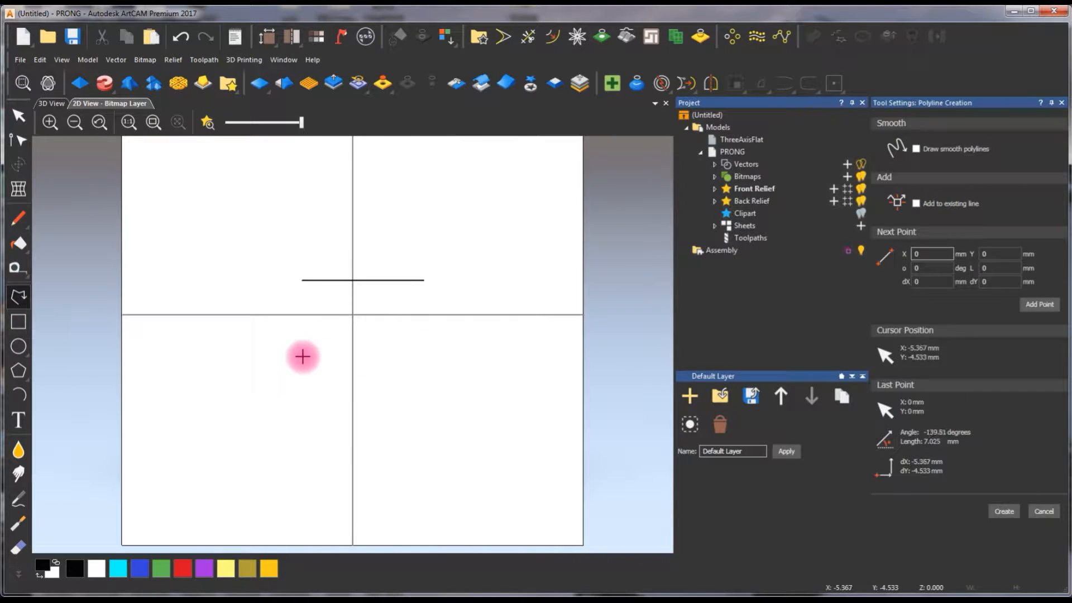
click(300, 362)
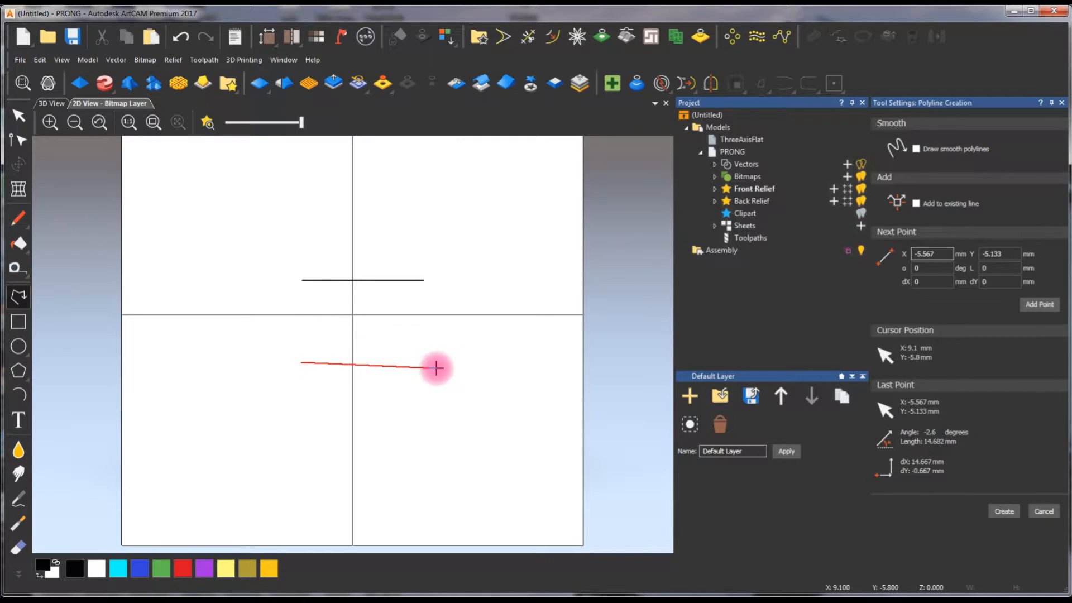
click(433, 363)
key(Escape)
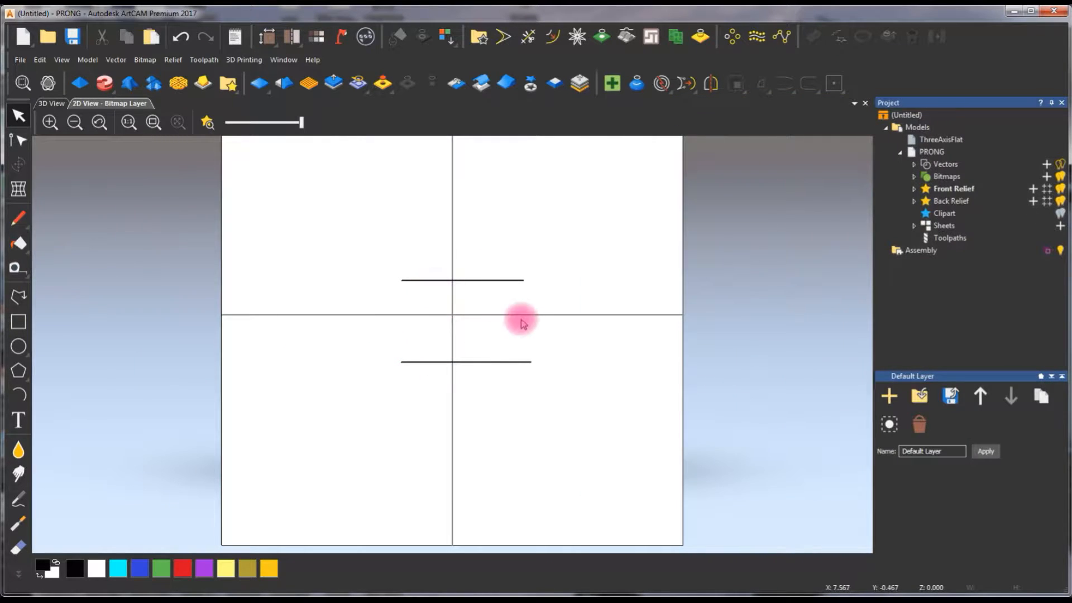
- Draw a third horizontal polyline about 9 mm long above the upper line, shifted to the right of the vertical centreline
scroll(510, 371, up, 2)
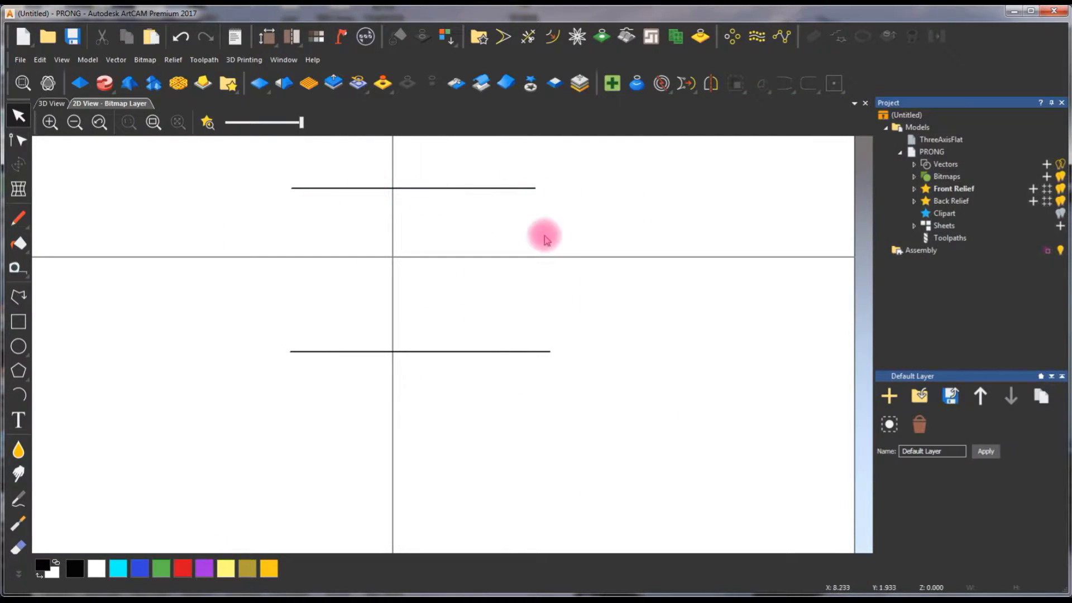
scroll(533, 254, down, 1)
click(18, 297)
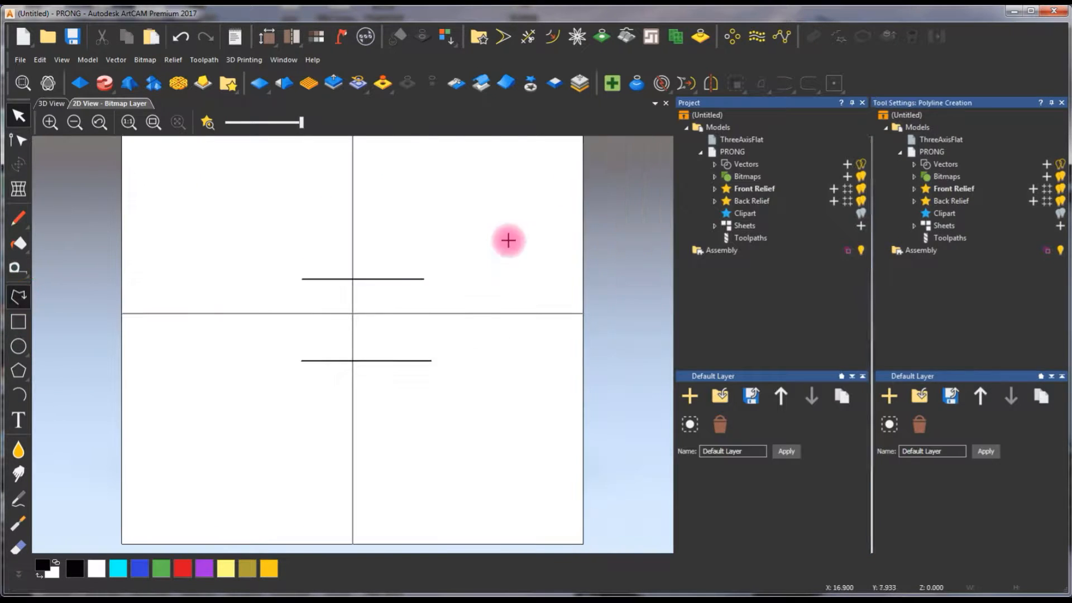
click(456, 238)
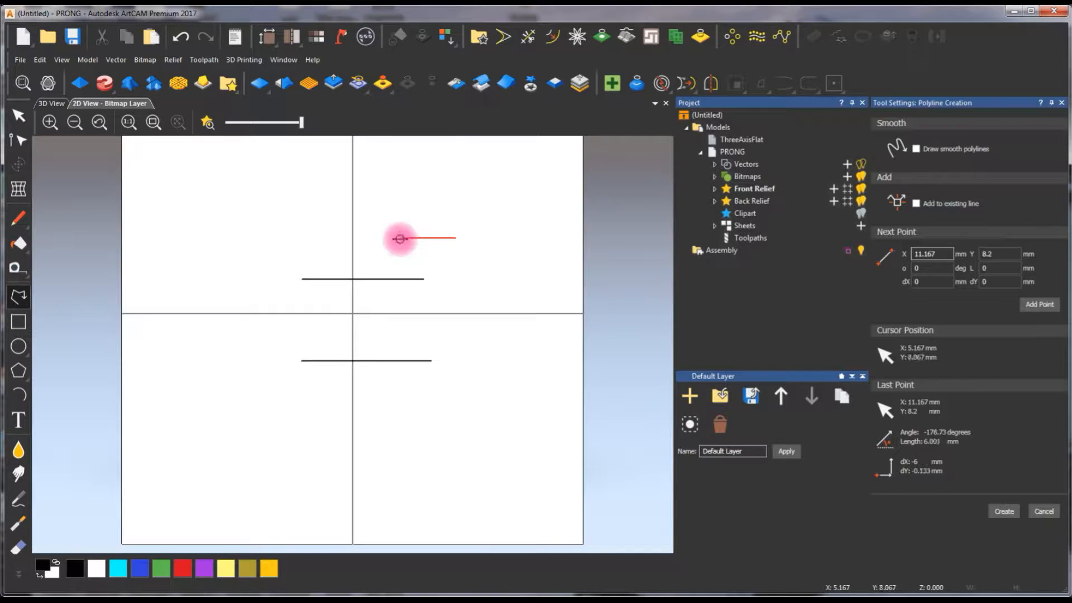
click(371, 238)
key(Escape)
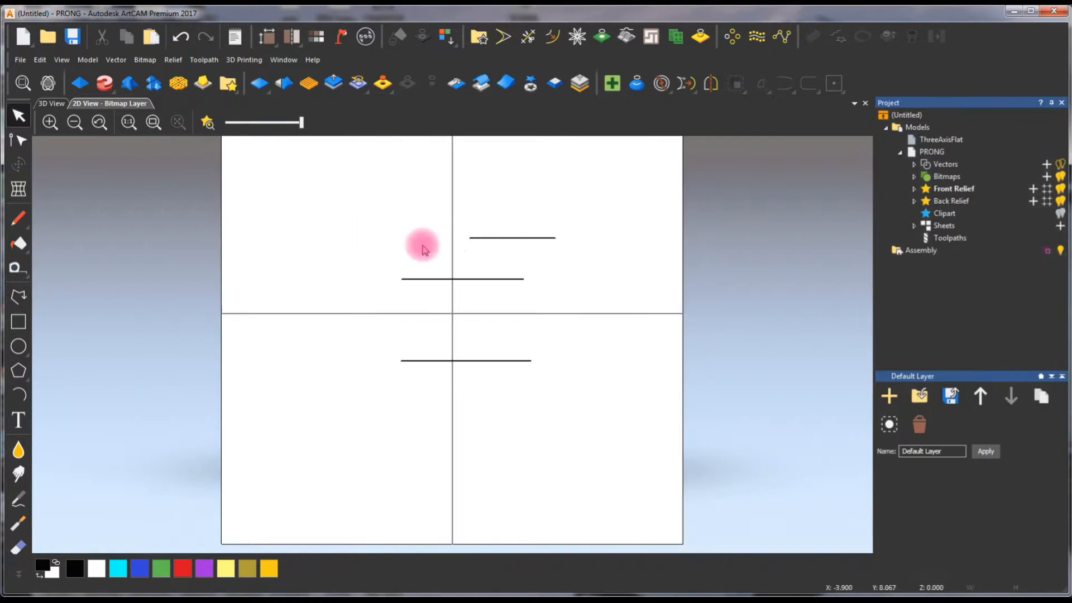
- Convert the short uppermost line to a Bezier span and bend it into a profile rising steeply at its left end and tapering right
click(504, 238)
scroll(506, 237, up, 2)
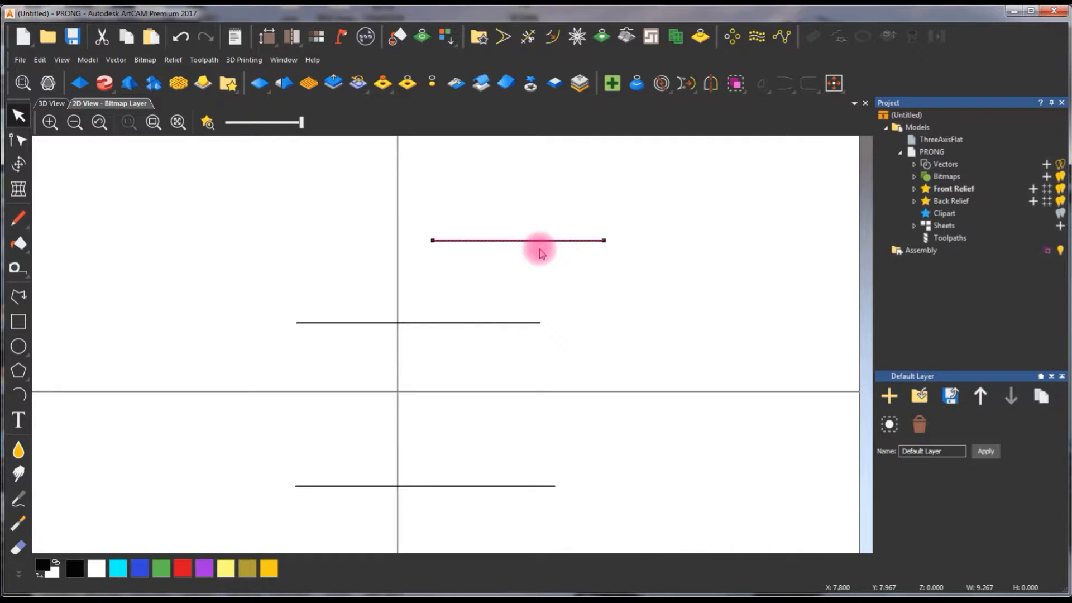
key(n)
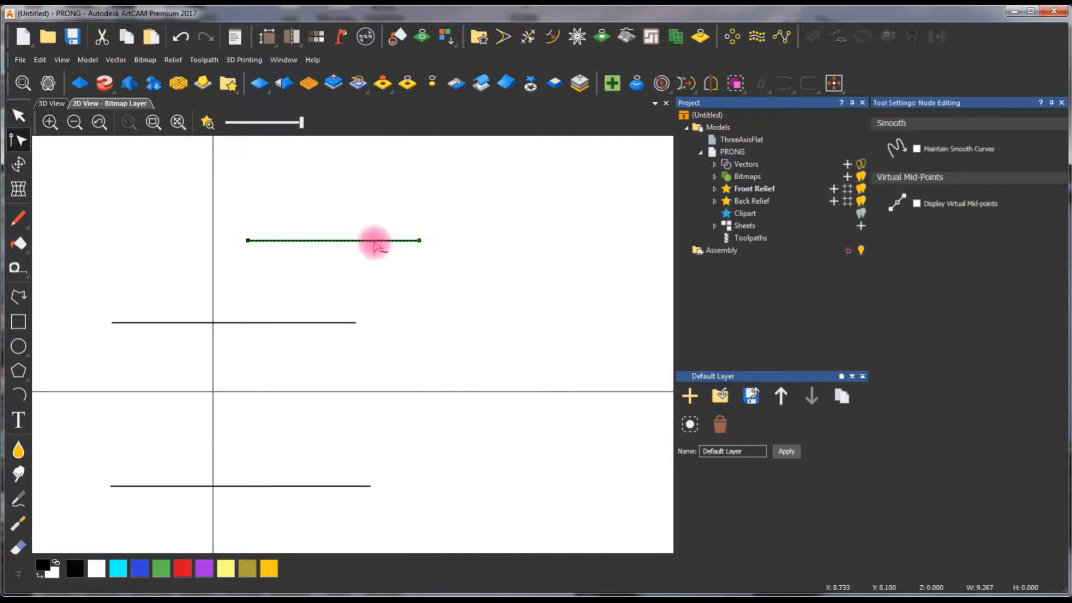
key(b)
drag(306, 241, 249, 172)
click(327, 191)
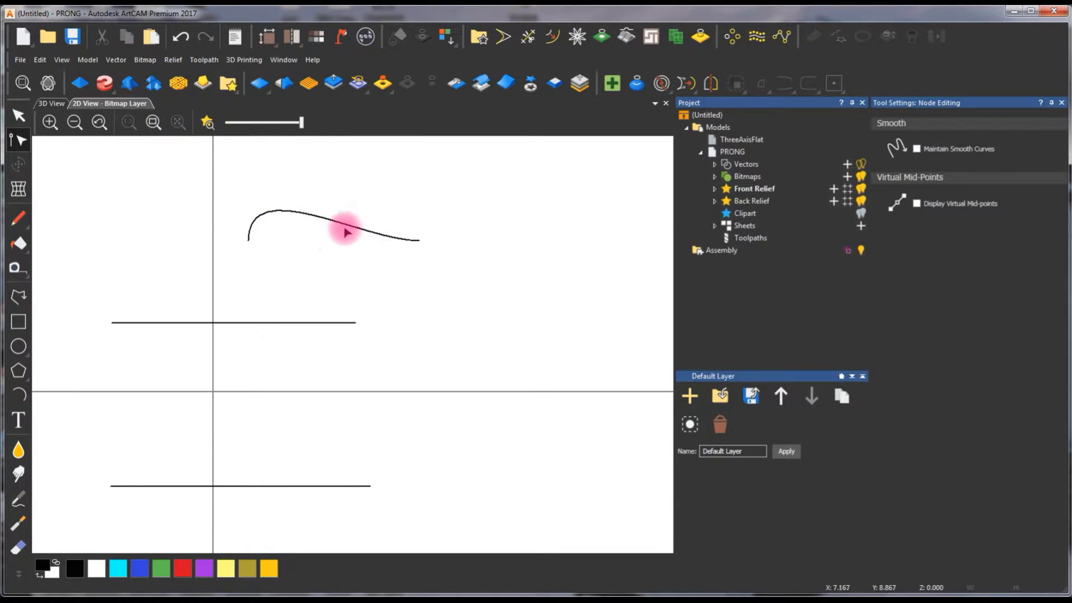
scroll(319, 330, down, 1)
key(n)
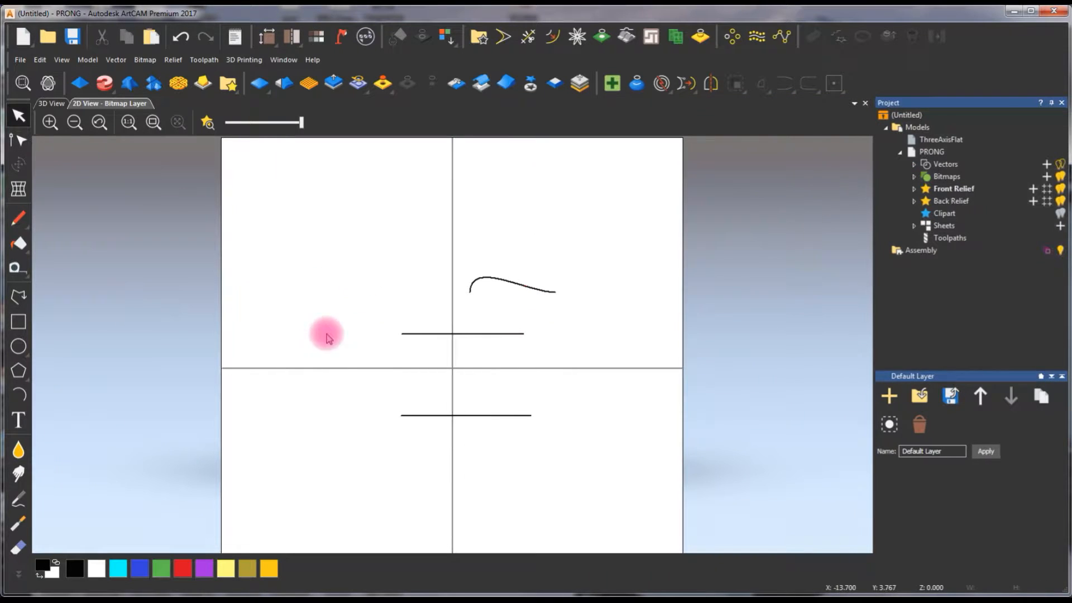
- Create a Two Rail Sweep relief with the two horizontal lines as drive rails and the curve as cross section, combine mode Add
click(423, 335)
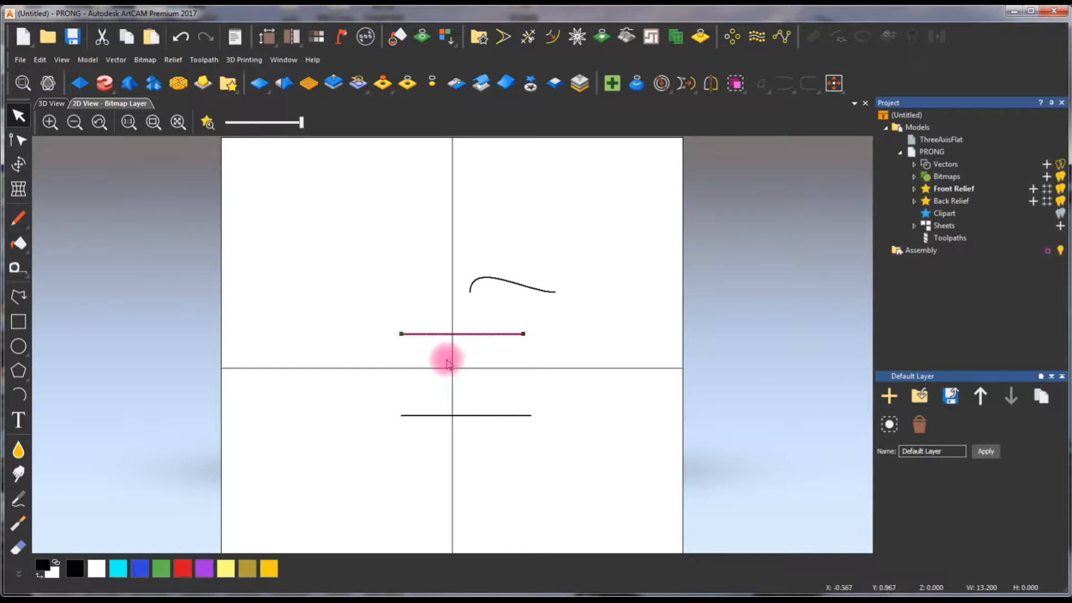
shift+click(436, 414)
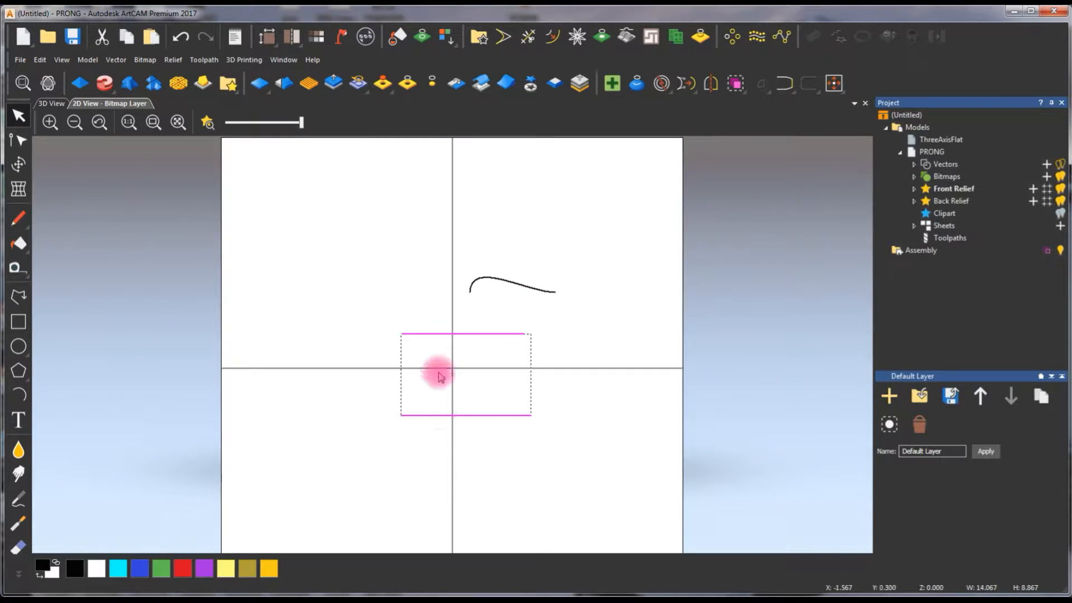
shift+click(498, 279)
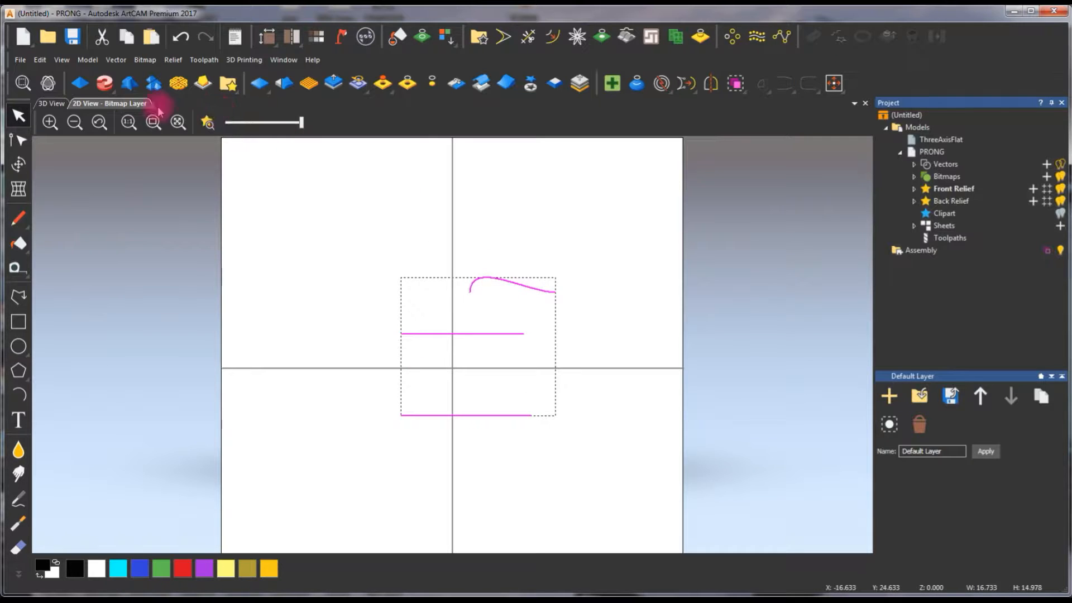
drag(114, 95, 114, 118)
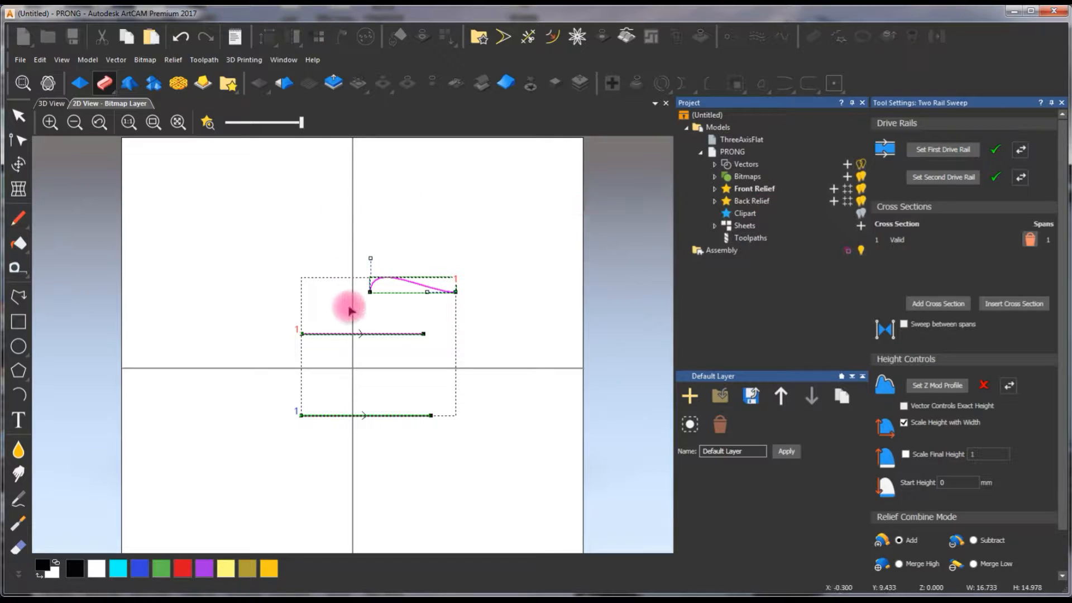
click(207, 122)
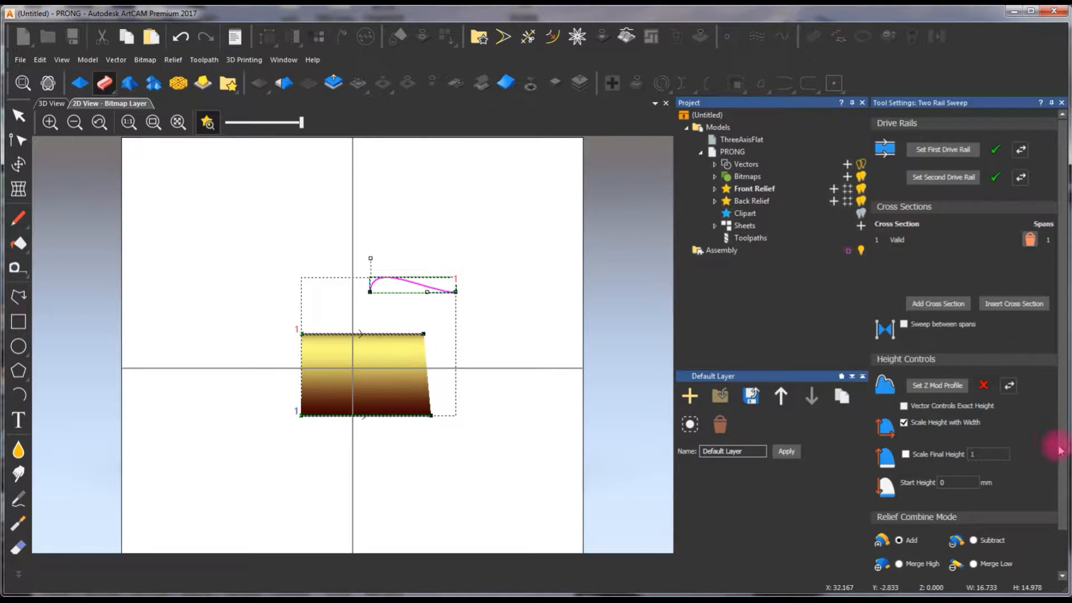
drag(1059, 450, 1057, 549)
click(987, 570)
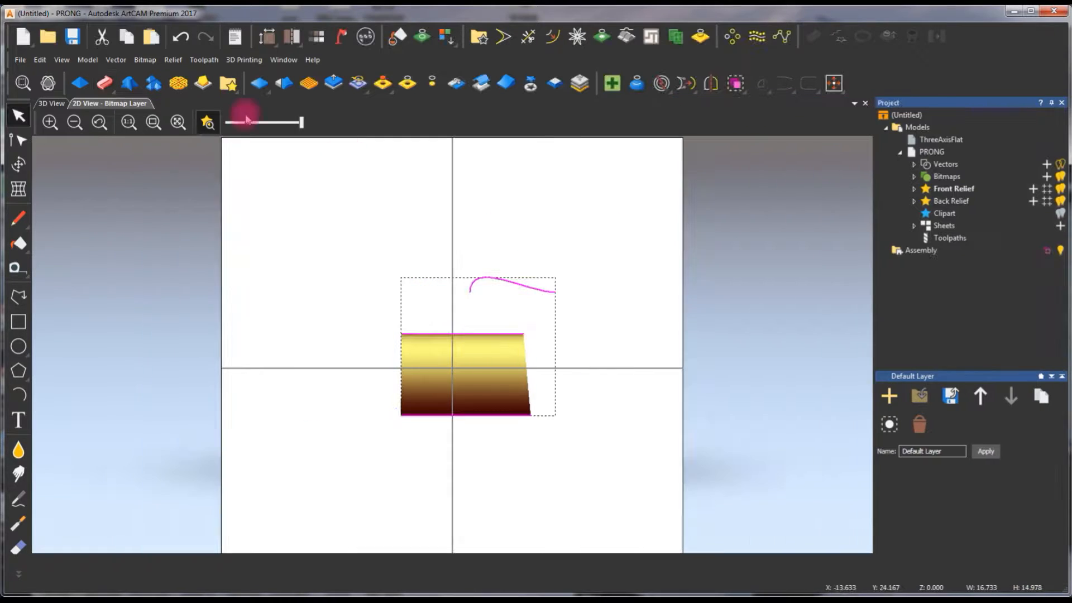
click(62, 107)
mouse_move(462, 319)
mouse_down()
mouse_move(467, 347)
mouse_move(73, 316)
mouse_move(400, 261)
mouse_move(452, 417)
mouse_move(485, 412)
mouse_move(471, 328)
mouse_up()
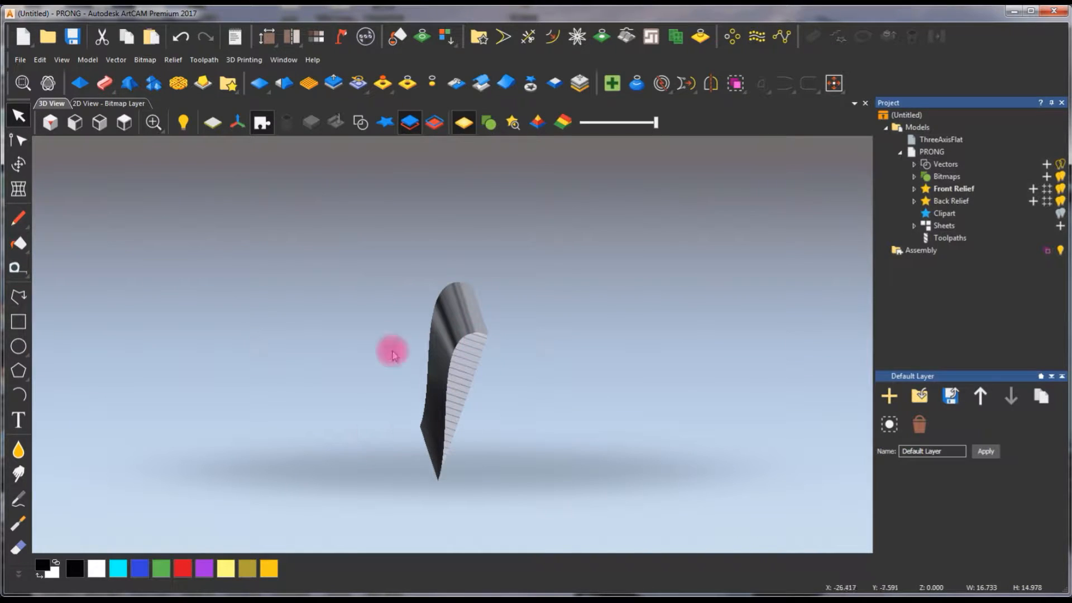
- Rename the front relief's layer as BASE
click(136, 104)
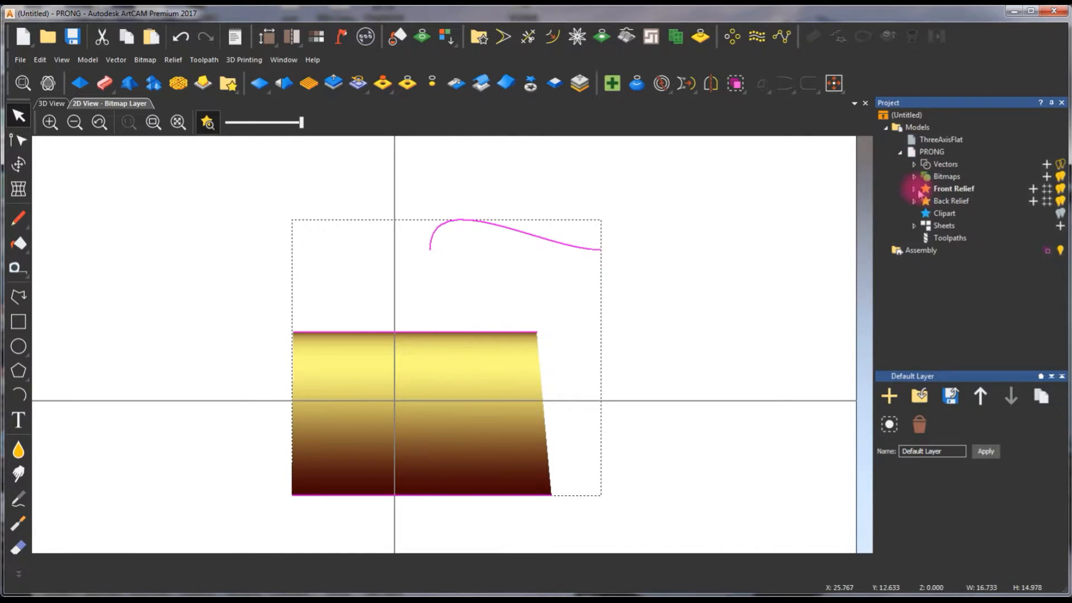
click(916, 190)
click(964, 190)
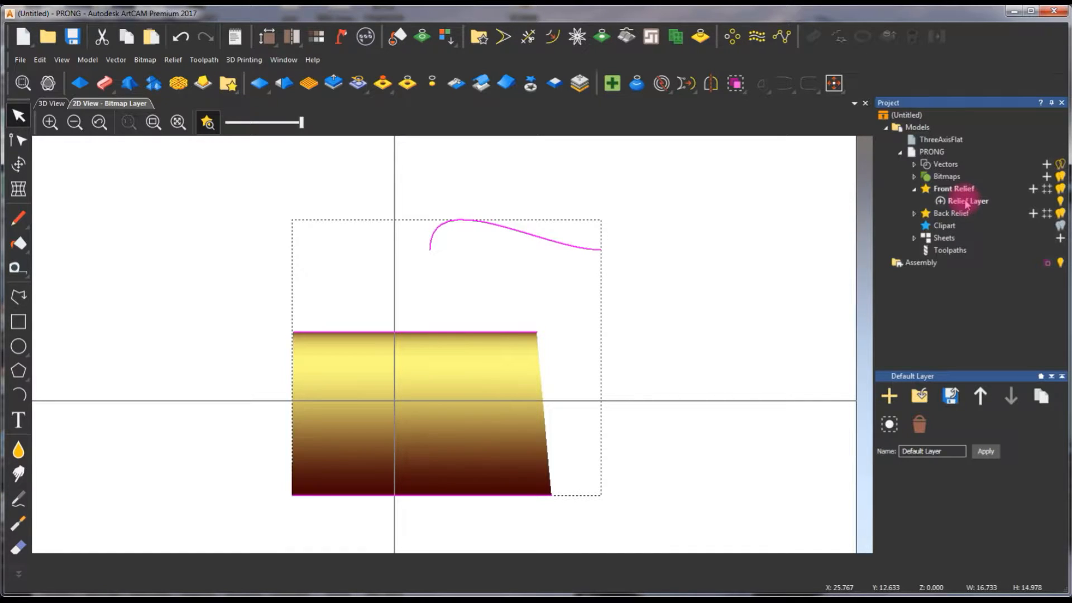
click(967, 202)
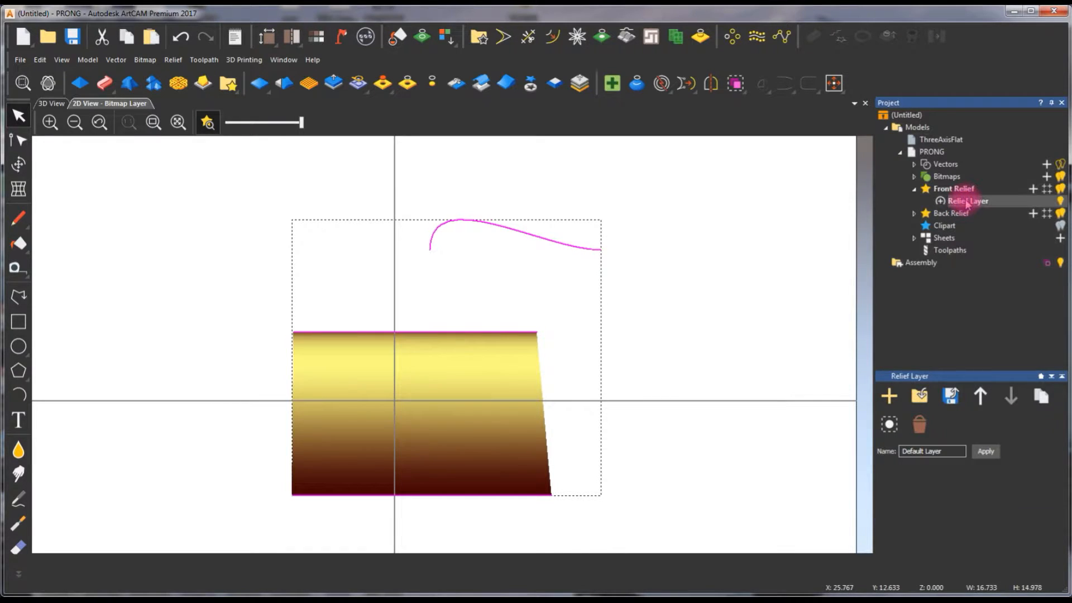
click(968, 202)
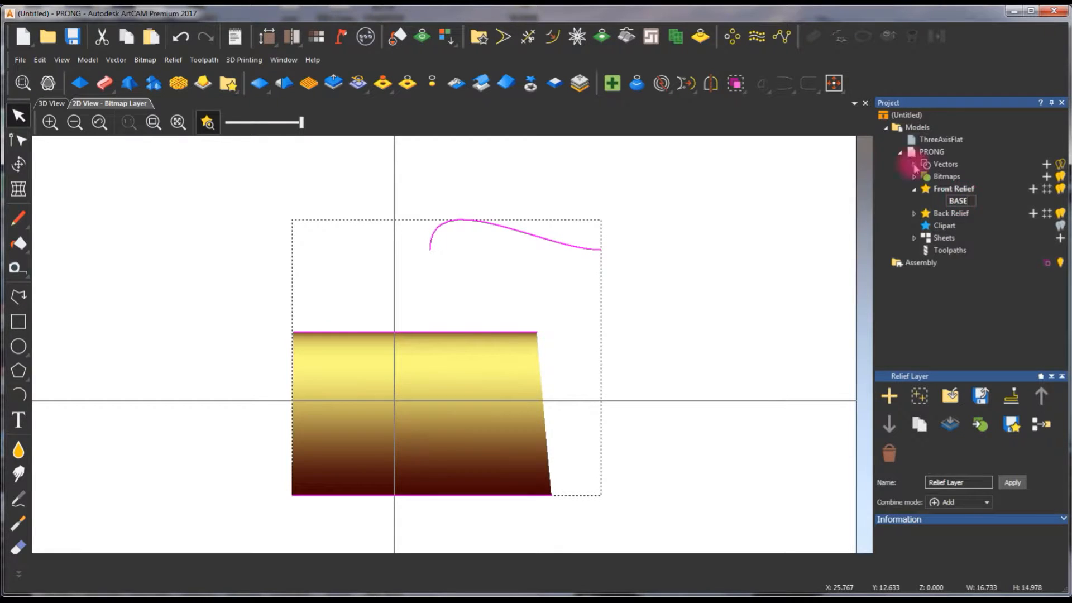
click(831, 184)
- Add a new relief layer to the front relief and name it PRONG
click(945, 189)
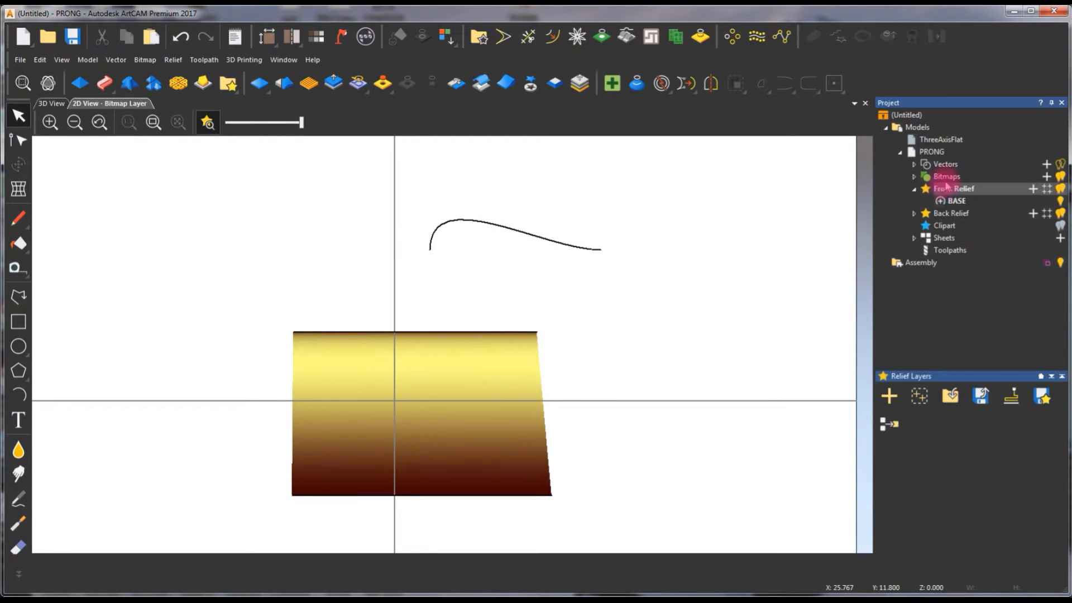
click(890, 397)
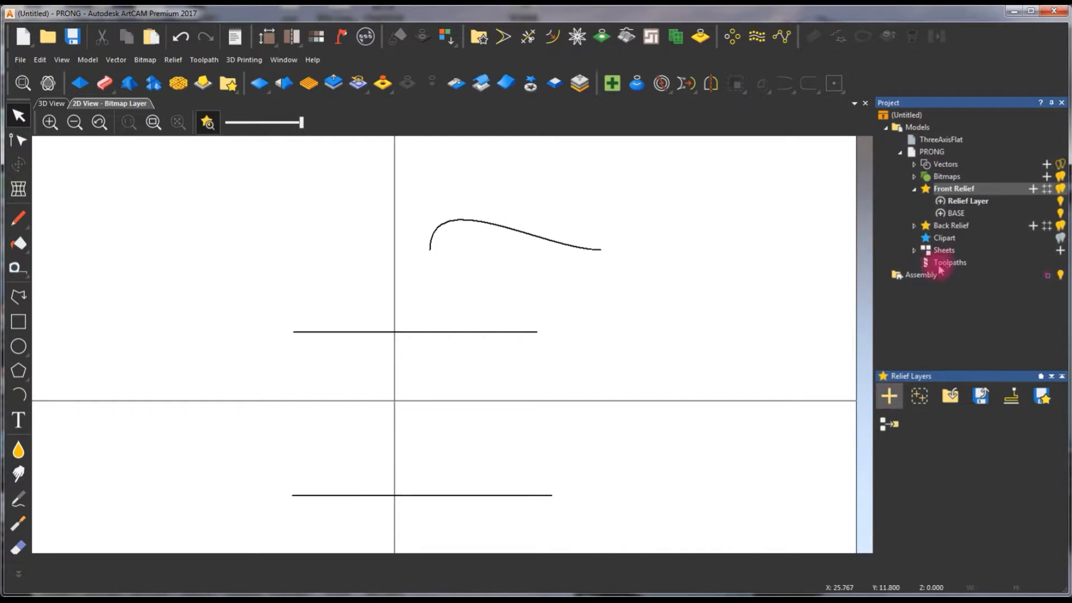
click(967, 204)
click(966, 205)
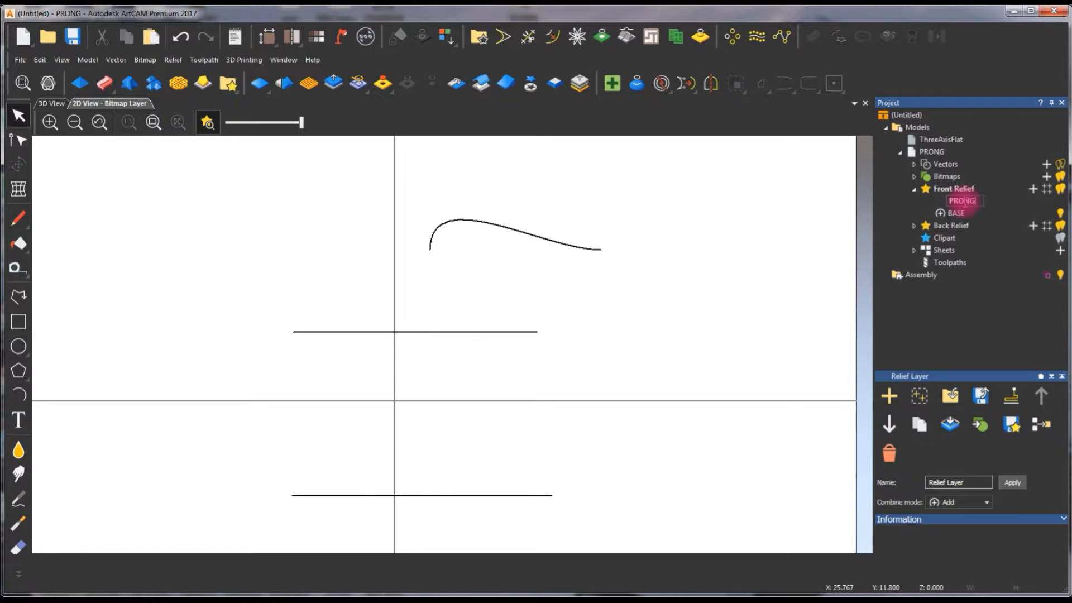
click(715, 228)
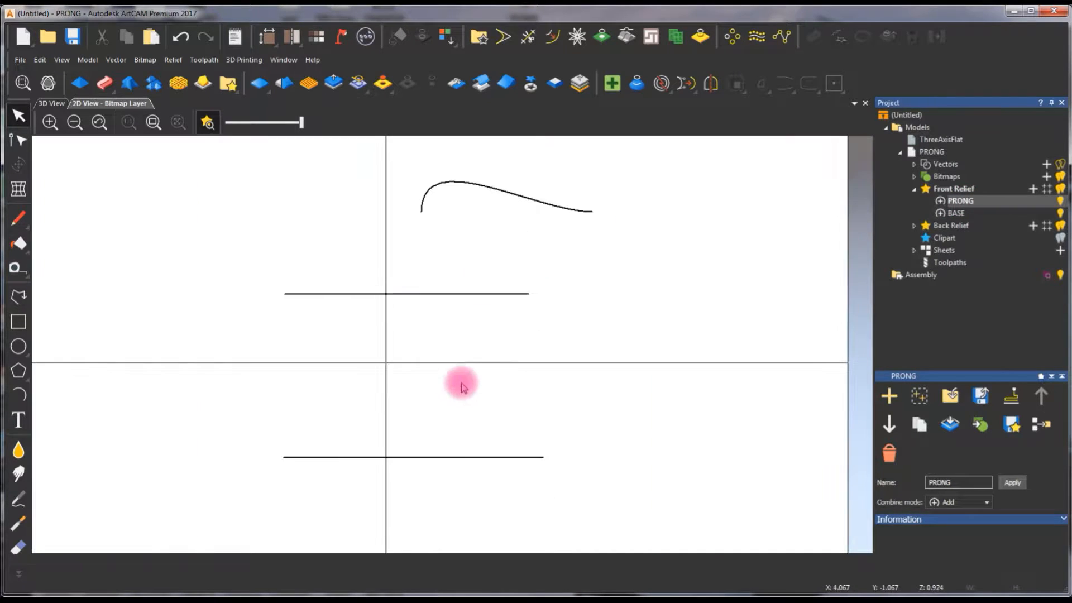
- Draw a vertical polyline about 9 mm long on the vertical centreline, from the upper rail line to the lower one
click(18, 296)
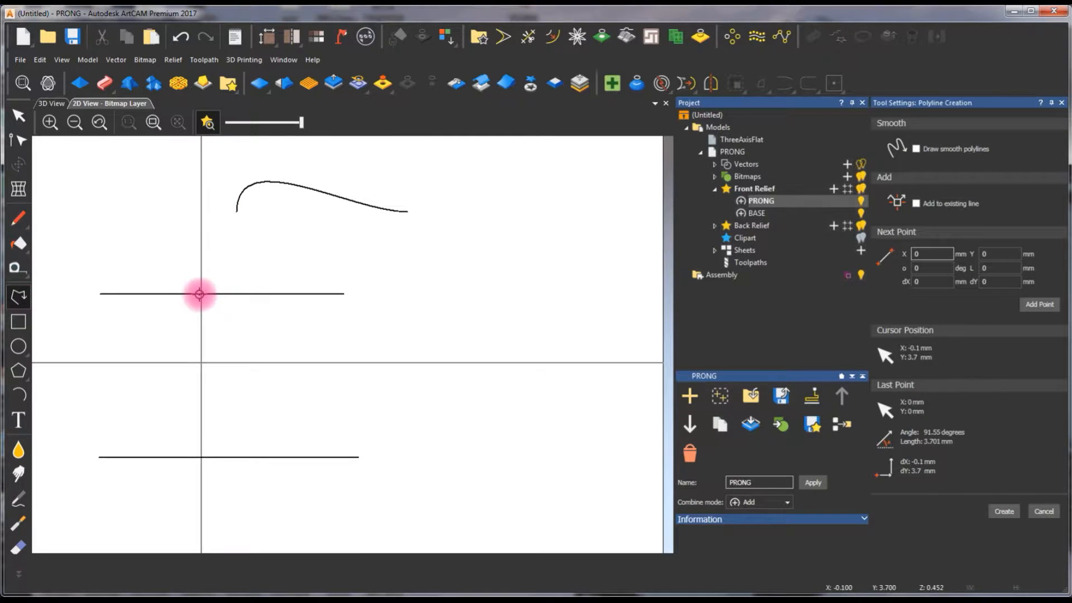
click(200, 294)
click(201, 456)
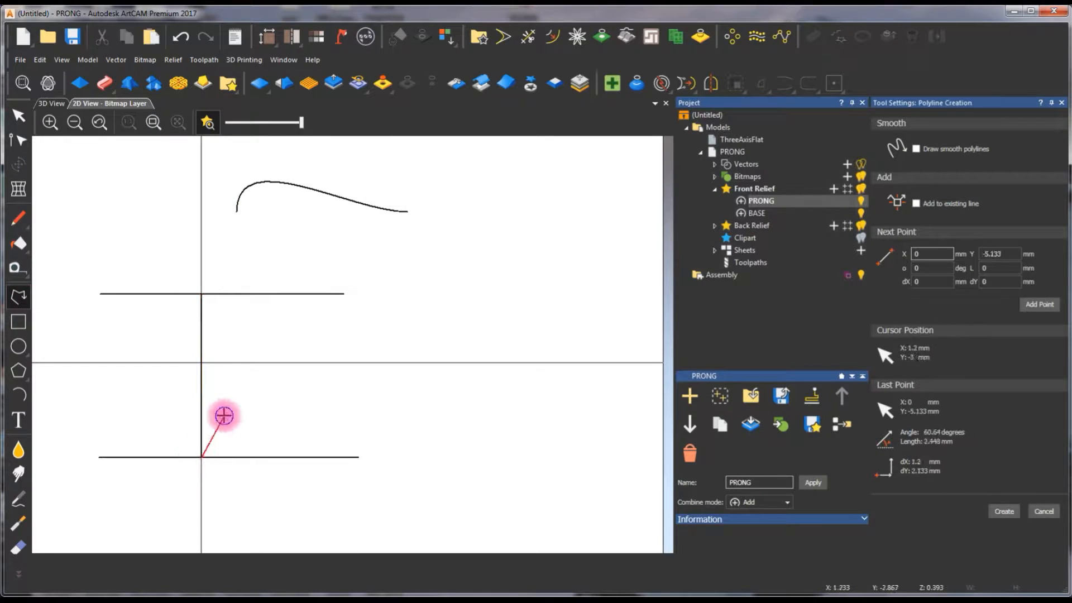
key(Escape)
- Create a 1 mm diameter circle on the vertical line just below the upper rail, and move it above the rail beside the centreline
scroll(380, 303, up, 1)
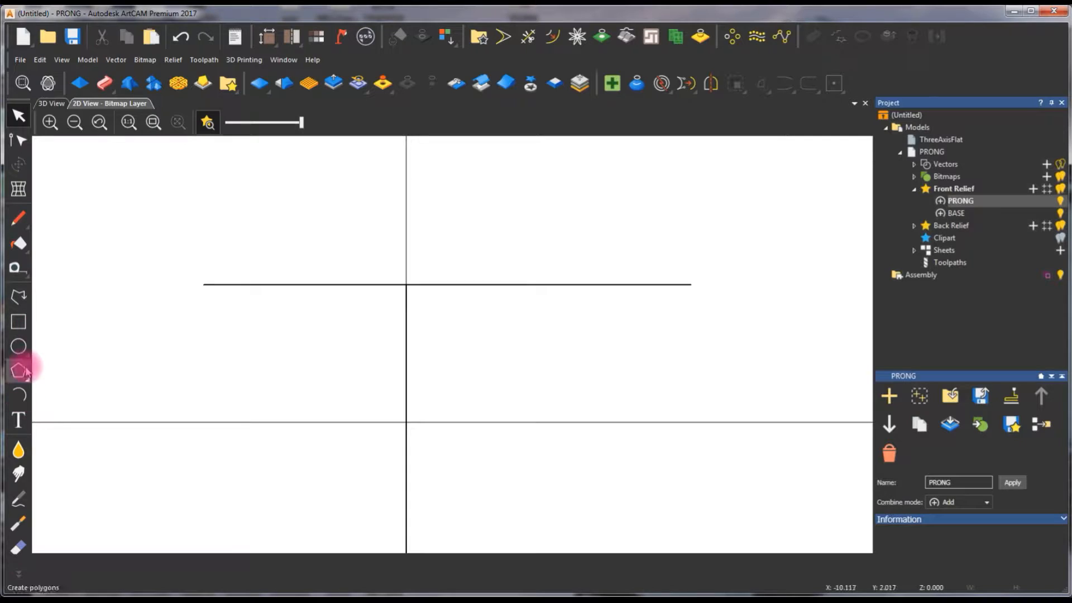
click(19, 346)
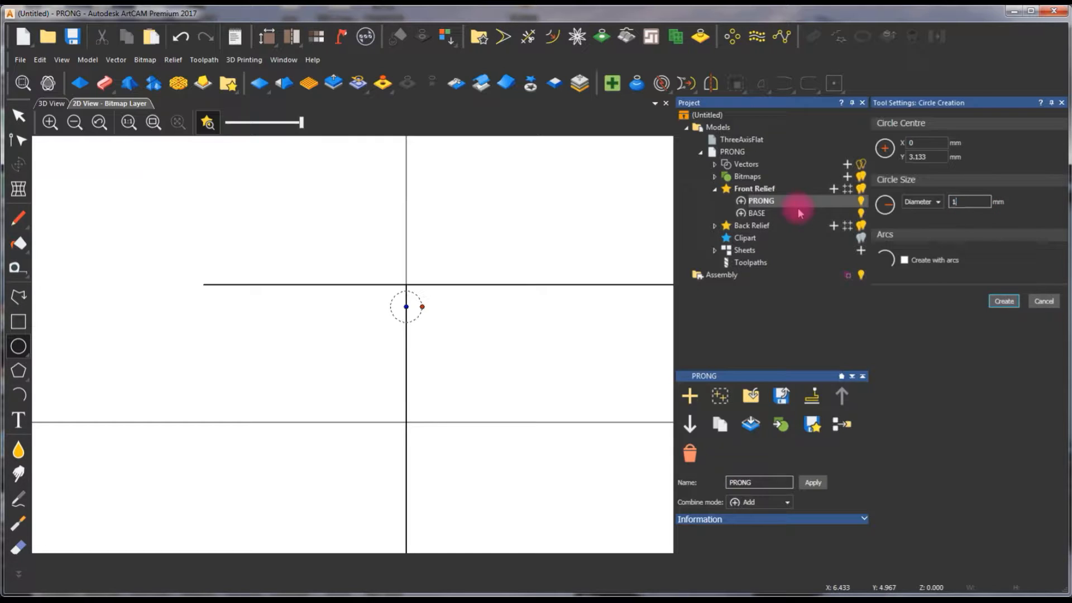
click(1004, 302)
key(Escape)
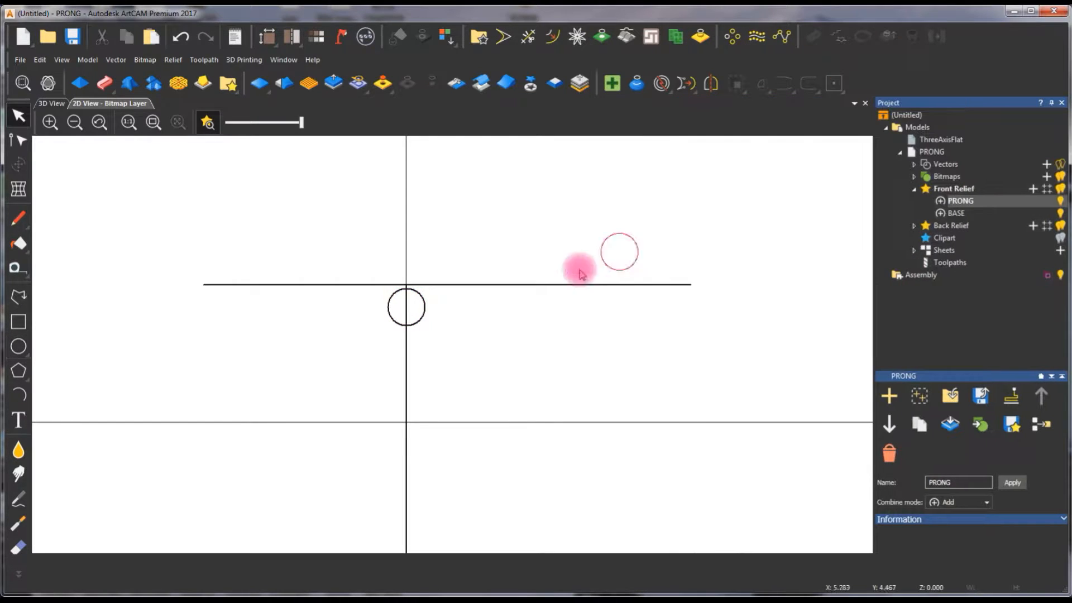
drag(427, 306, 506, 242)
- Split the circle into upper and lower halves by cutting it at its two side nodes
scroll(497, 244, up, 2)
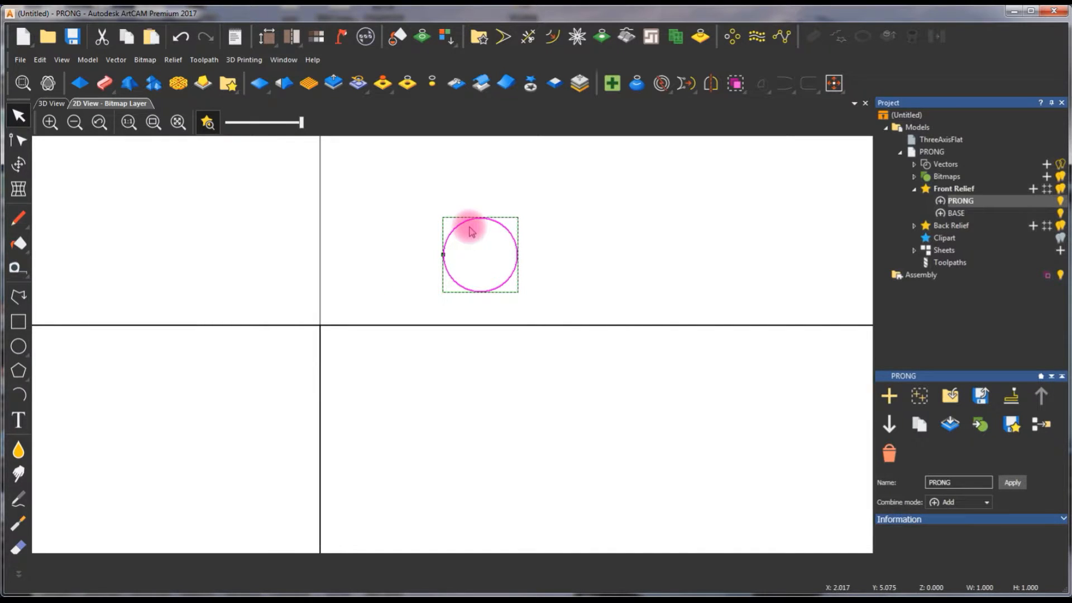
key(n)
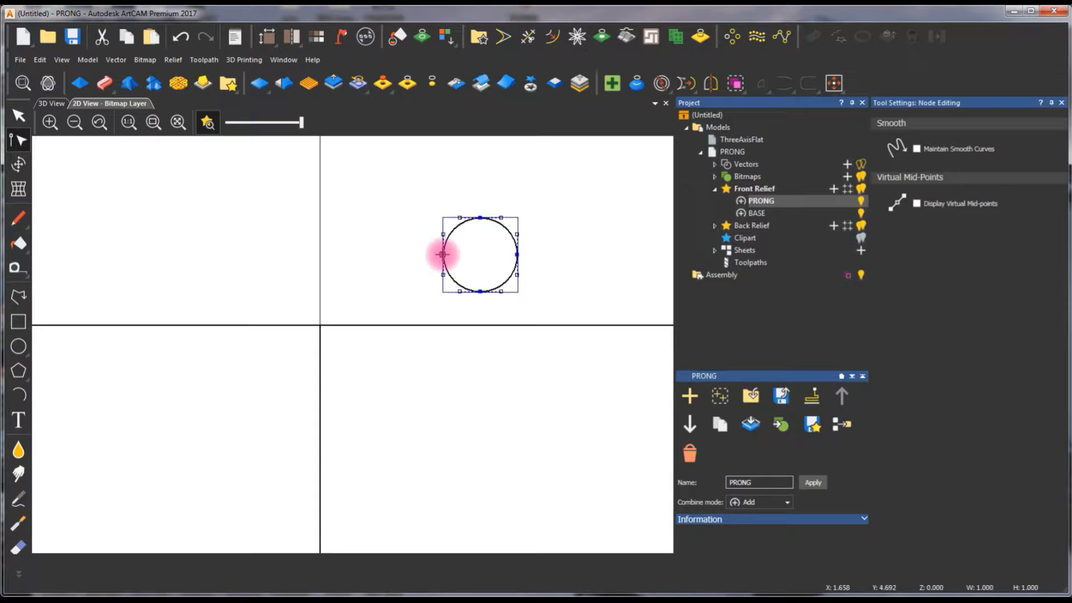
click(442, 254)
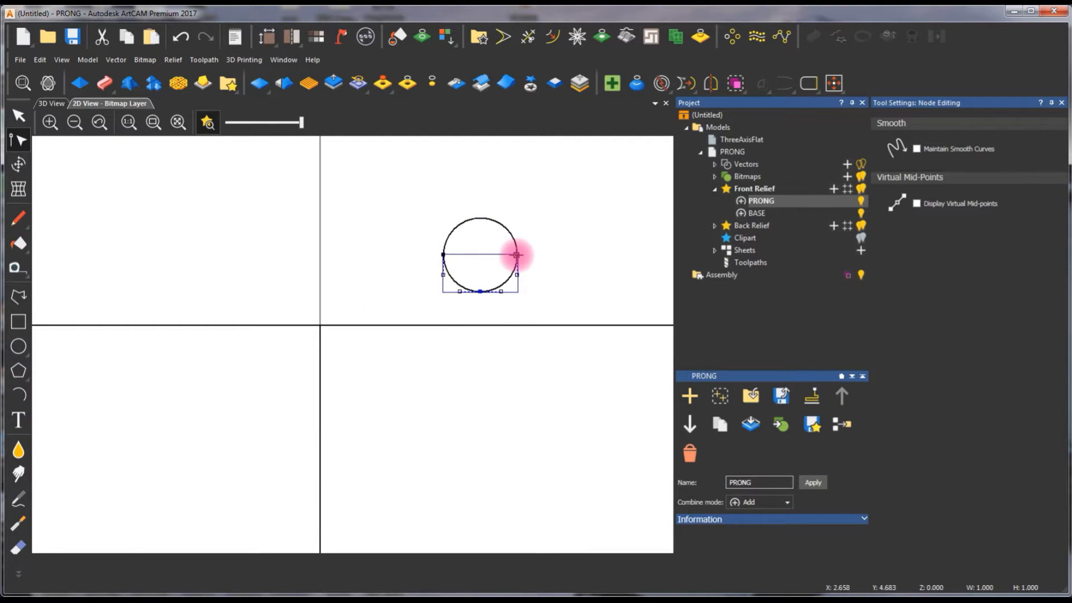
scroll(517, 254, up, 5)
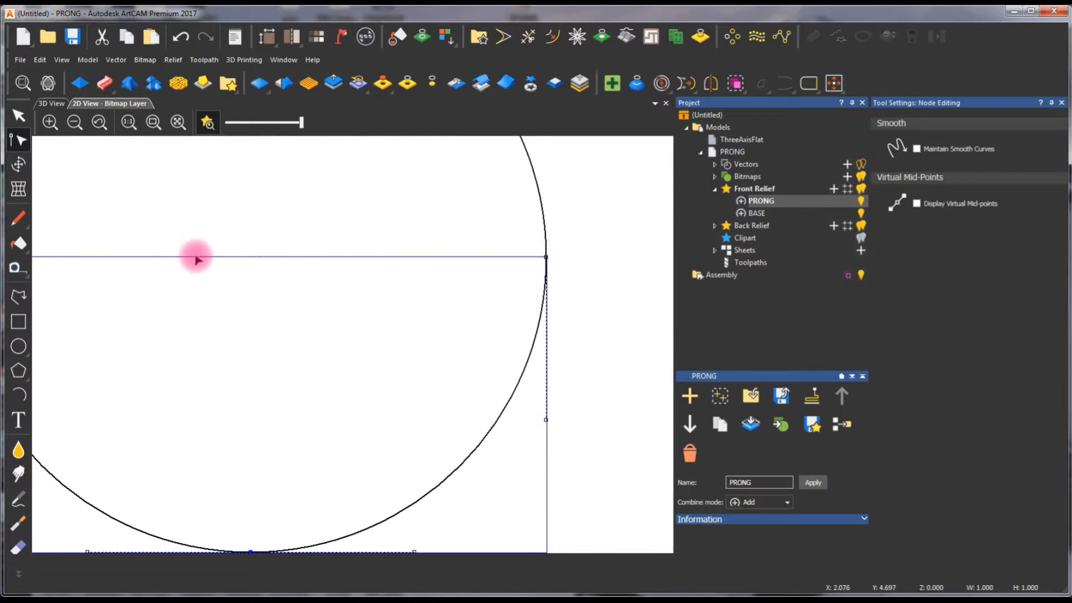
scroll(302, 263, down, 2)
scroll(253, 330, up, 1)
click(251, 236)
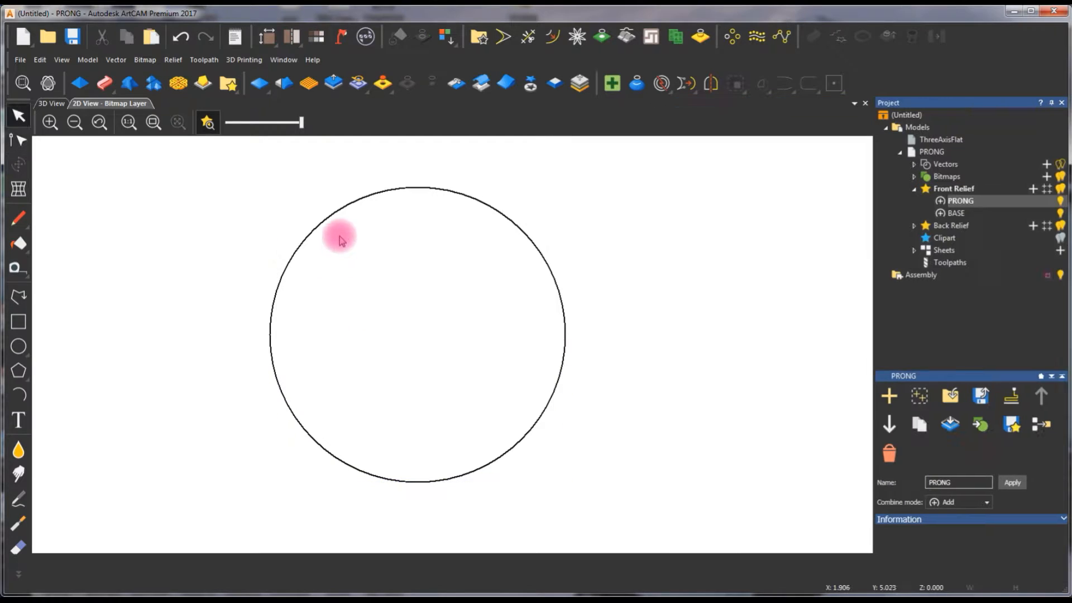
- Set up an Extrude relief on the PRONG layer with the vertical line as drive rail, used as centreline
click(346, 207)
scroll(373, 428, down, 3)
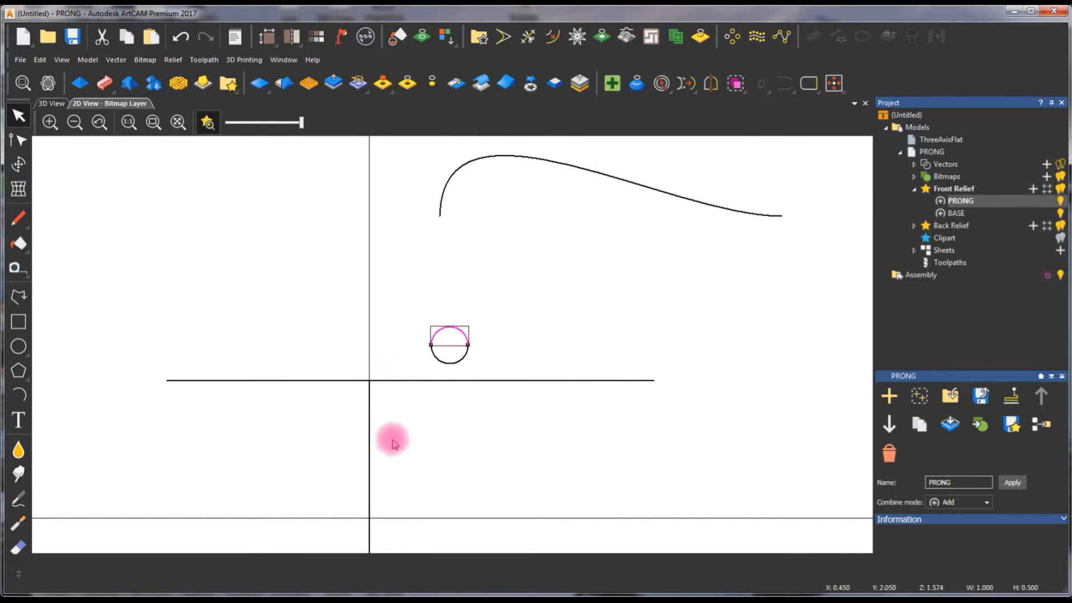
scroll(390, 437, down, 1)
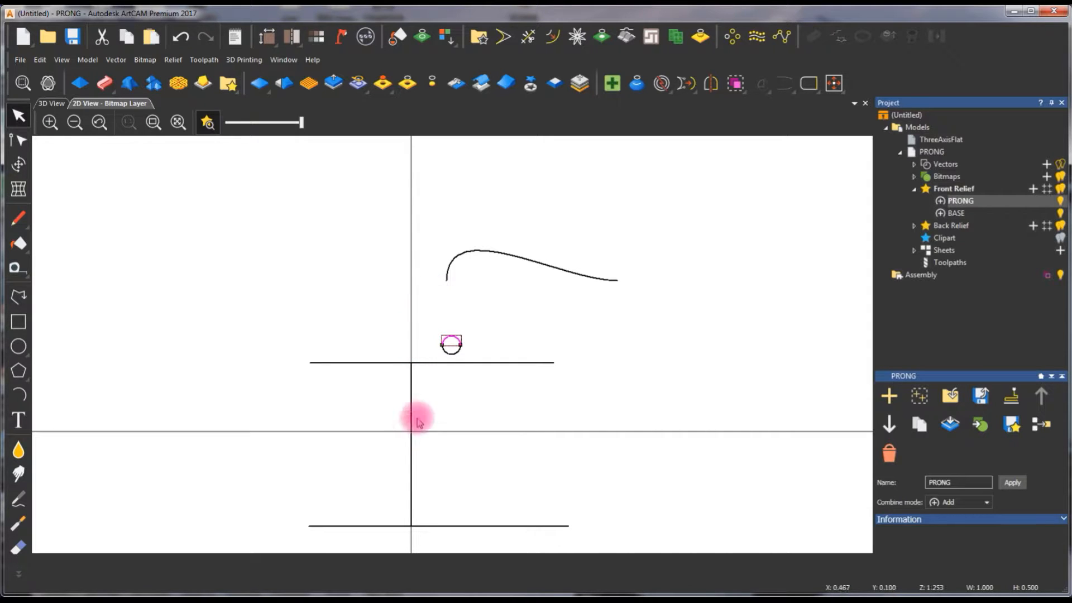
click(107, 85)
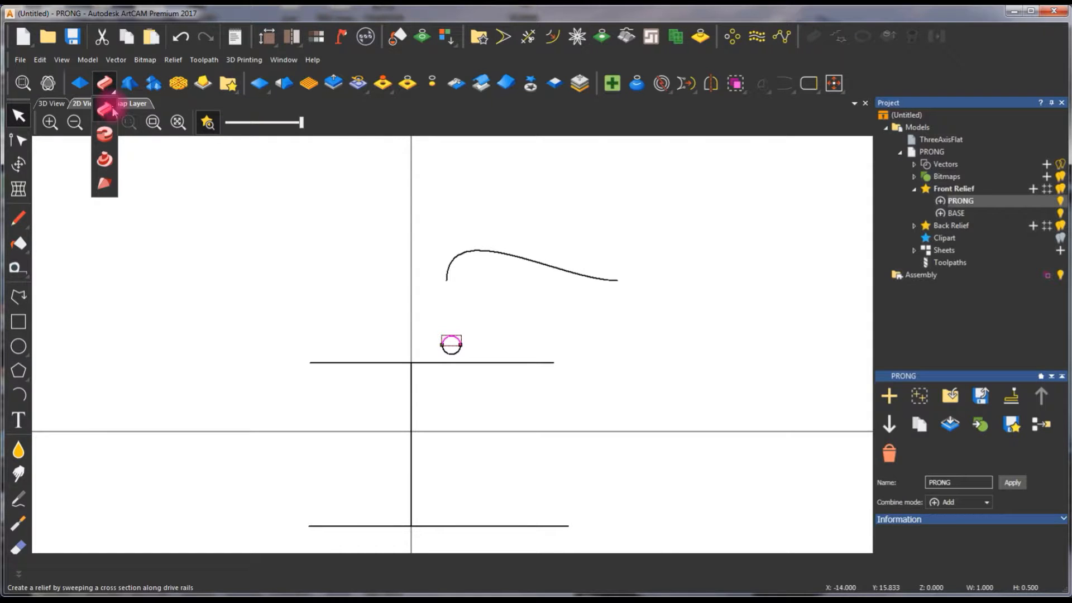
click(108, 132)
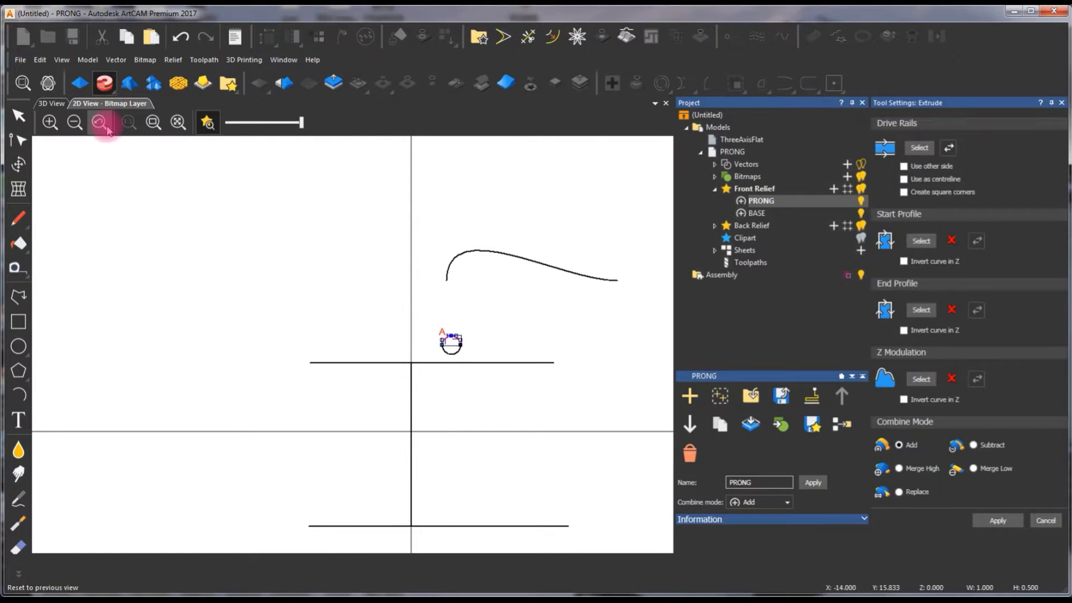
click(852, 104)
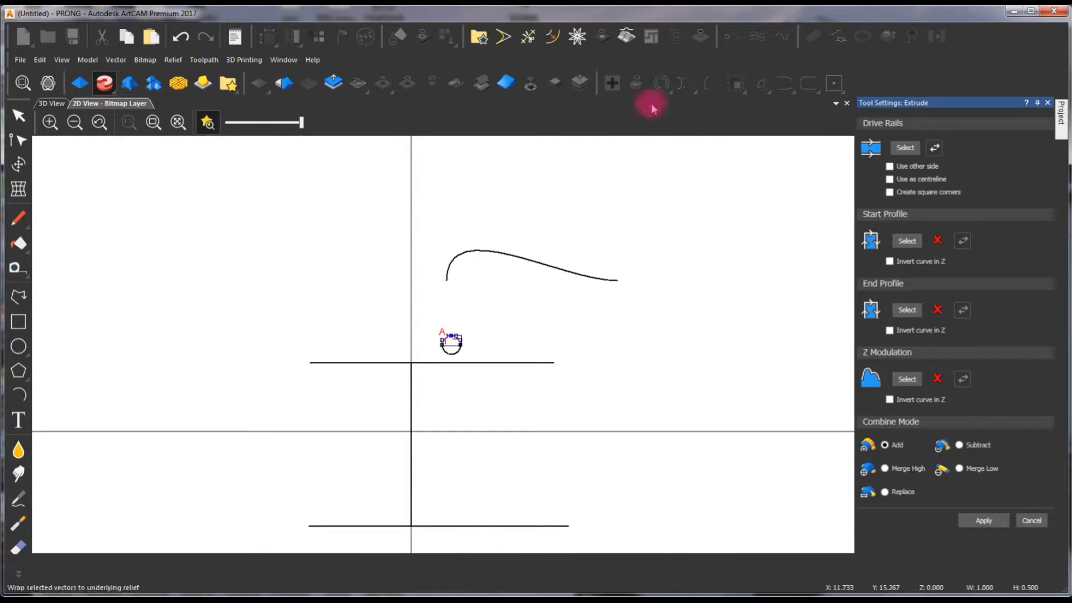
click(412, 412)
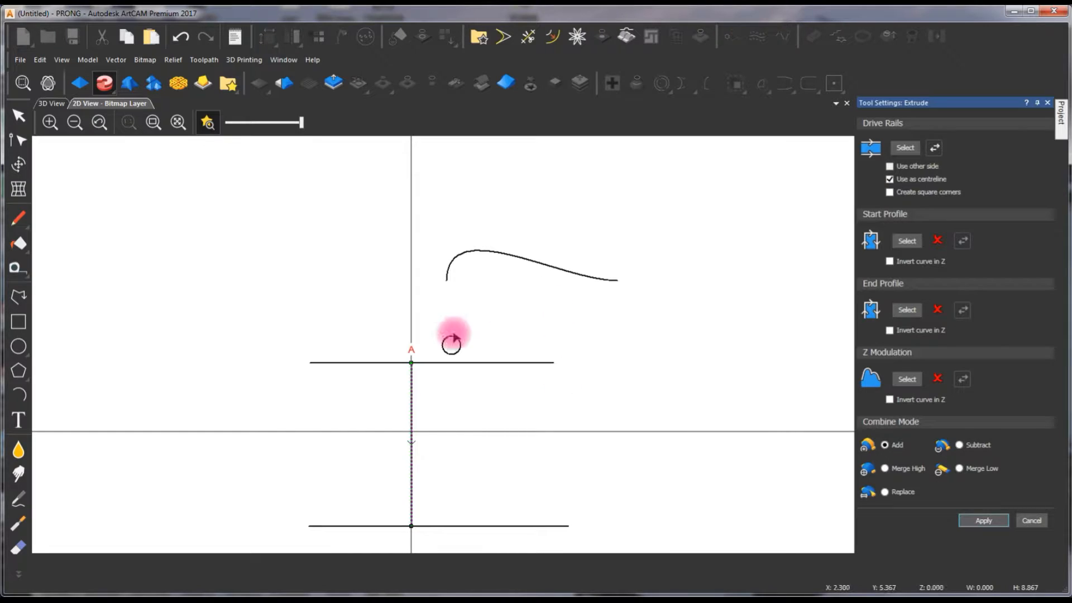
- Assign the upper half of the split circle as the extrude's start profile
click(451, 345)
scroll(433, 405, up, 3)
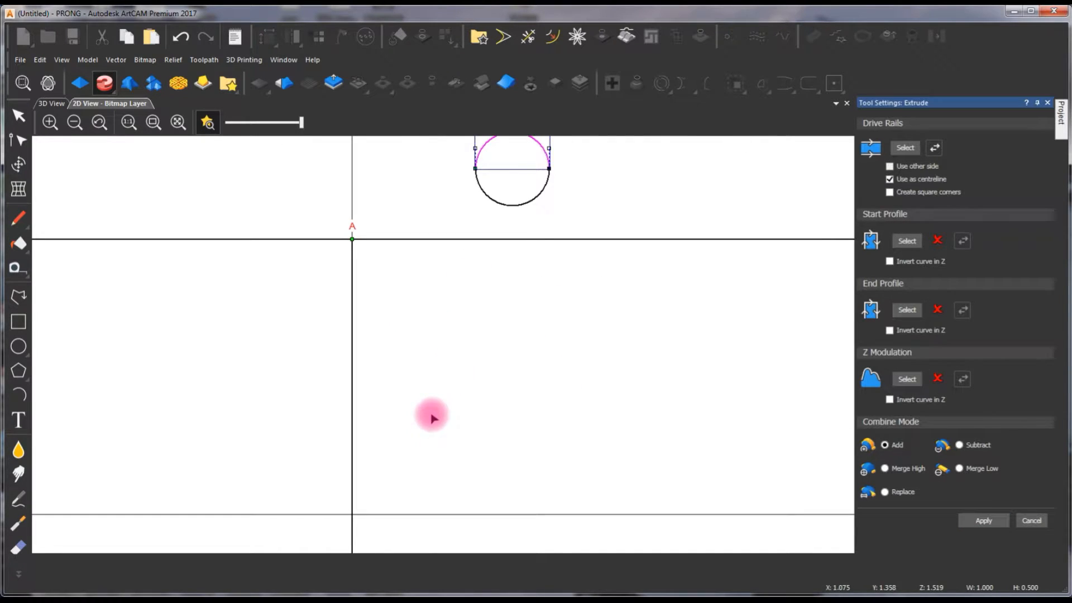
scroll(445, 347, down, 3)
scroll(441, 416, up, 6)
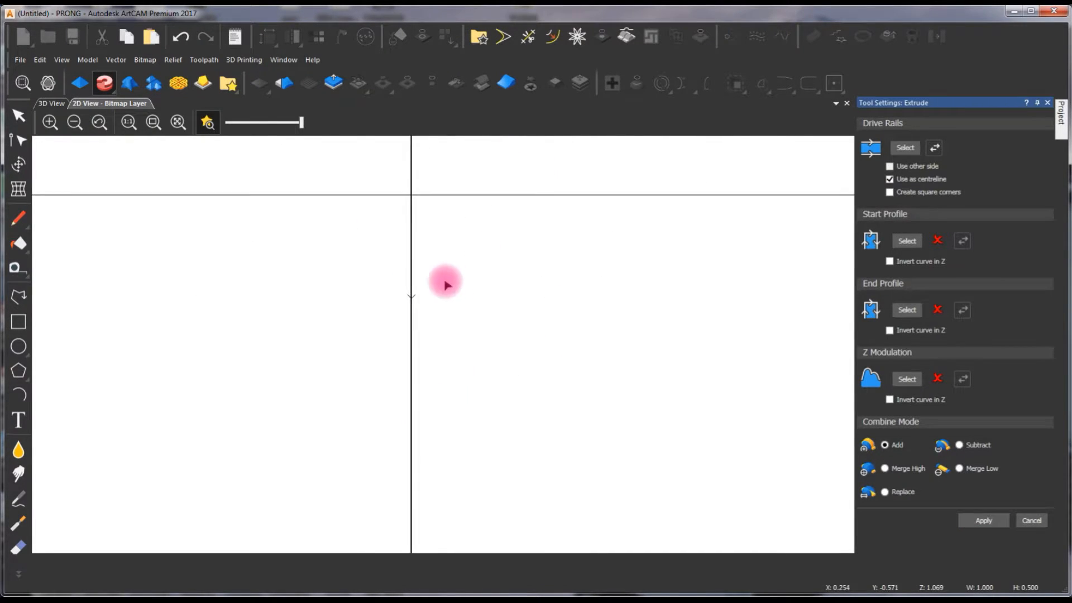
scroll(414, 306, up, 1)
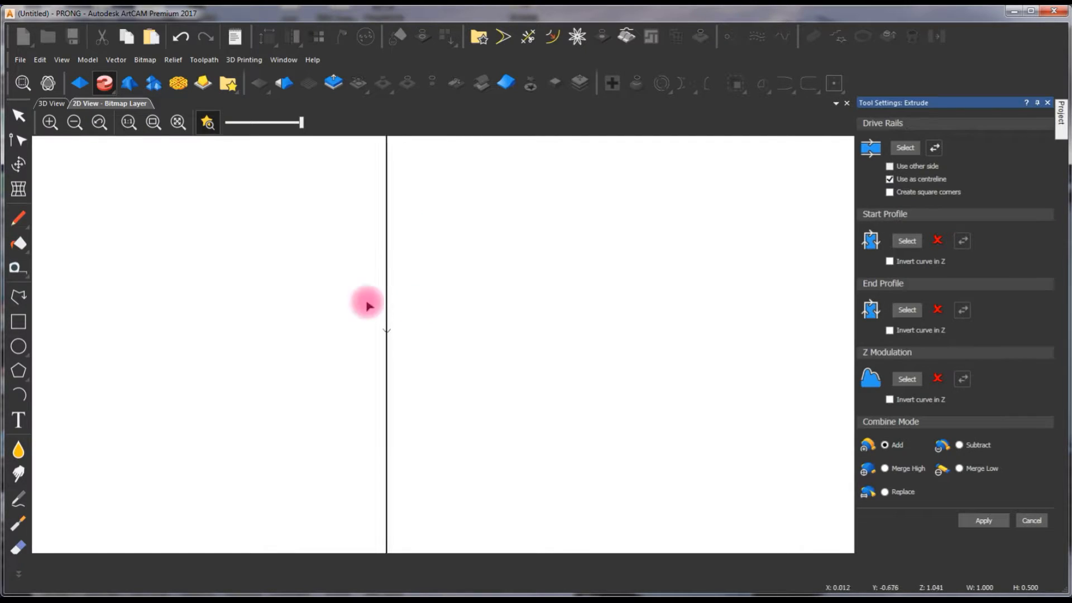
scroll(501, 316, down, 5)
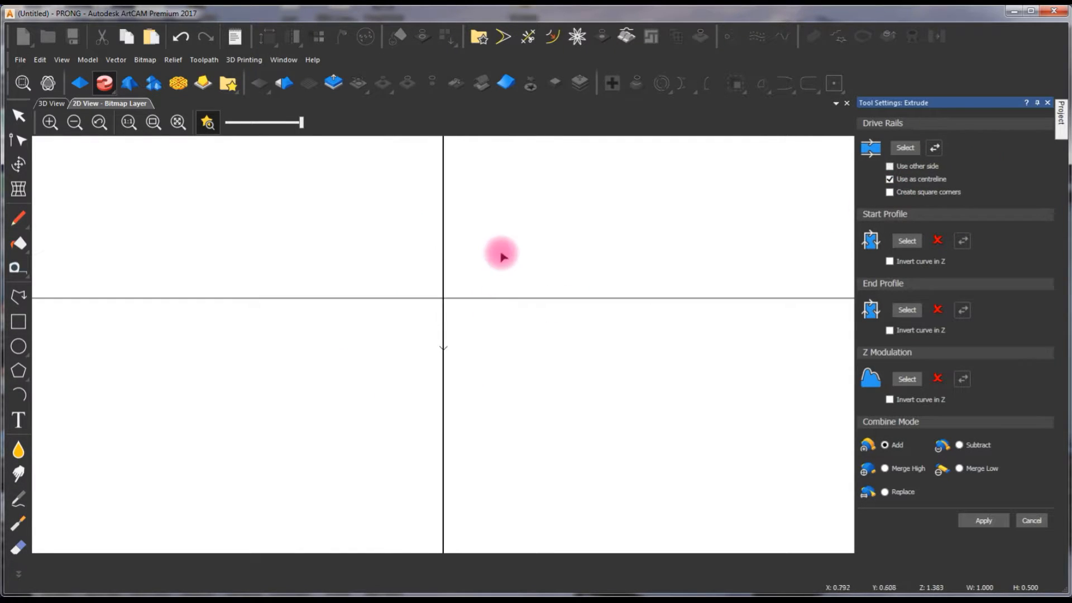
scroll(512, 257, up, 2)
scroll(512, 267, up, 3)
click(906, 241)
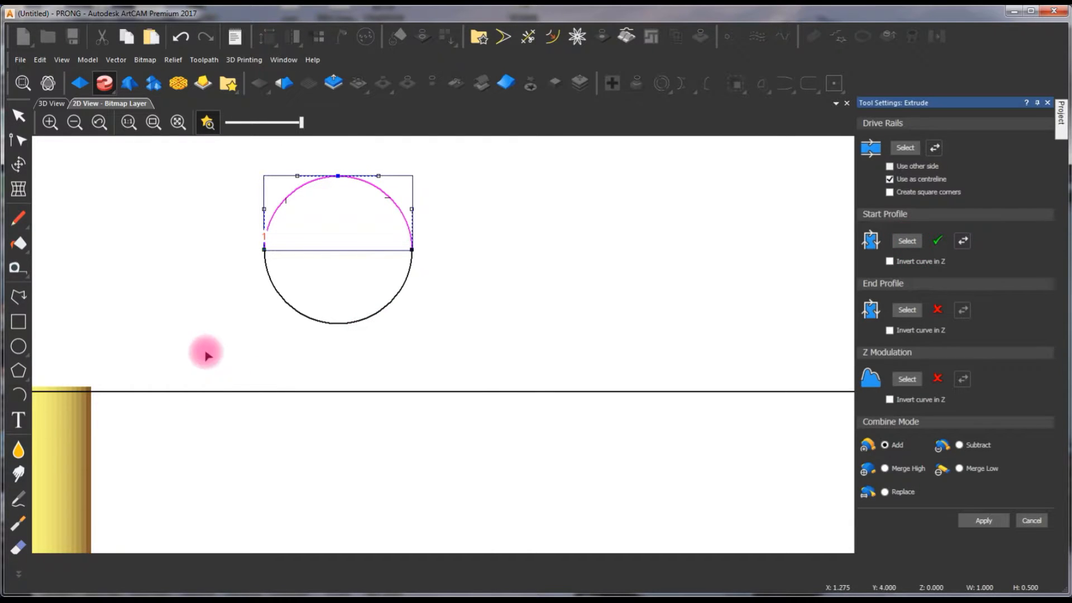
- Examine the extrude preview over the base in 2D and 3D, focusing on the prong's upper end
scroll(125, 371, down, 3)
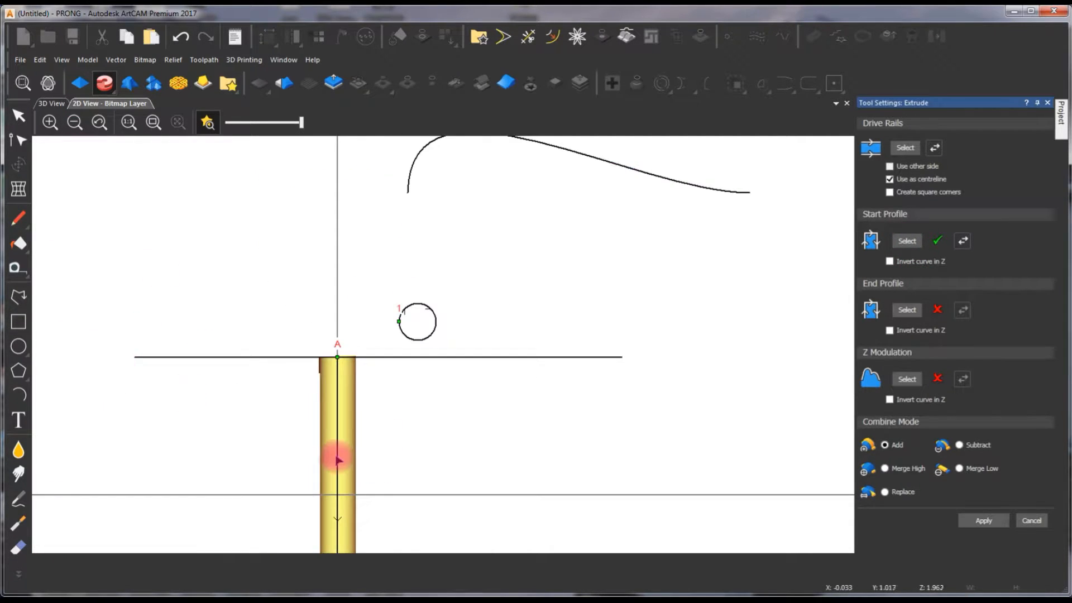
scroll(363, 452, down, 2)
scroll(391, 448, up, 2)
click(52, 103)
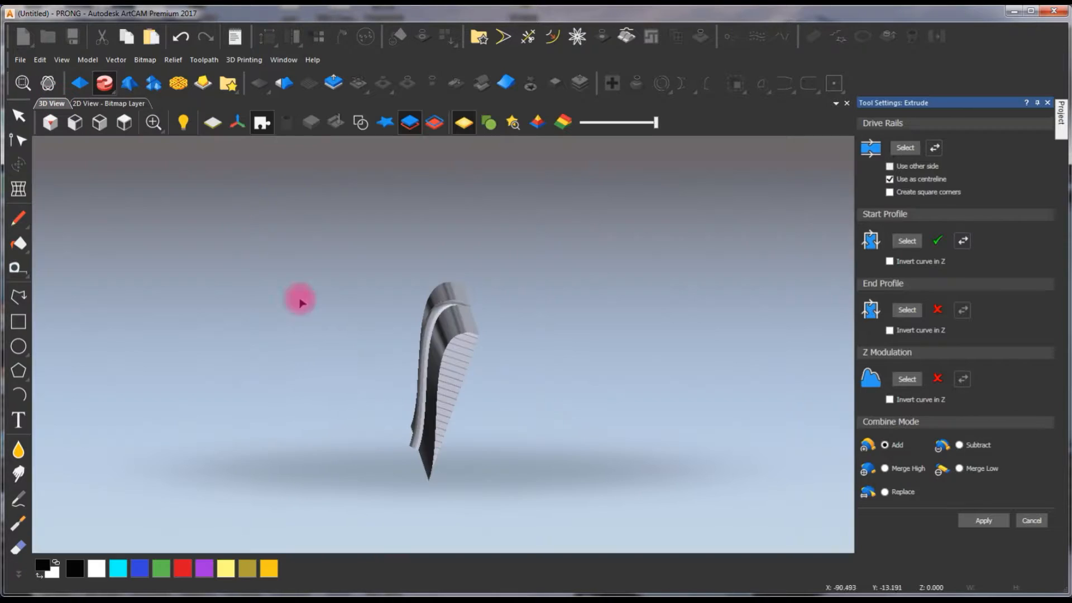
scroll(459, 318, up, 2)
mouse_move(493, 385)
mouse_down()
mouse_move(418, 307)
mouse_move(545, 386)
mouse_move(550, 271)
mouse_up()
mouse_move(480, 281)
mouse_down()
mouse_move(521, 407)
mouse_move(672, 349)
mouse_move(361, 338)
mouse_move(652, 241)
mouse_move(603, 351)
mouse_up()
drag(561, 414, 344, 253)
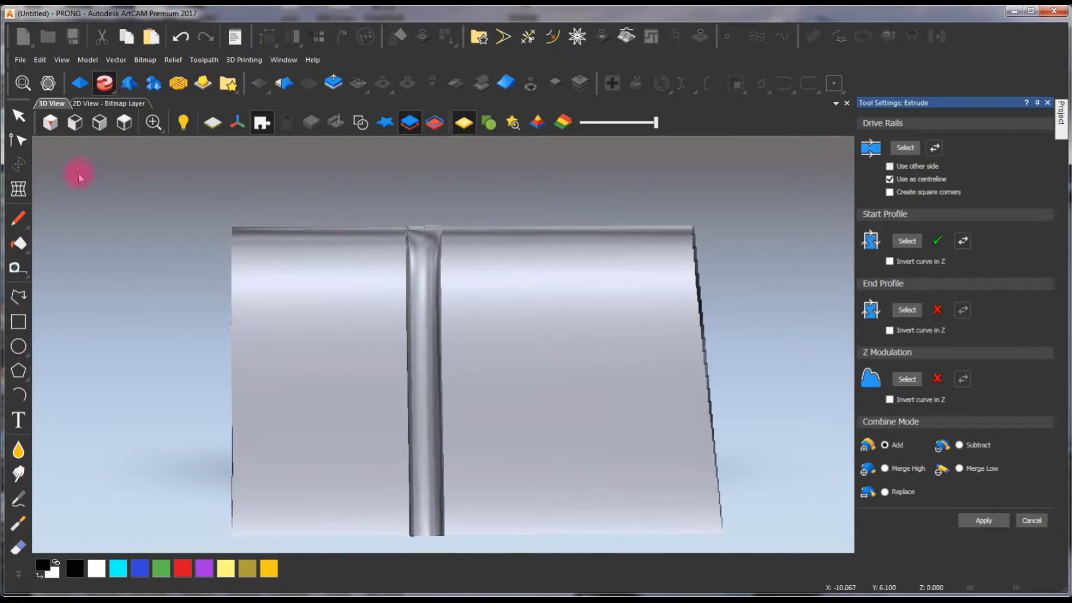
- Show the vectors in 3D and move the drive rail's upper end node slightly below the upper rail line
click(360, 123)
scroll(419, 287, down, 2)
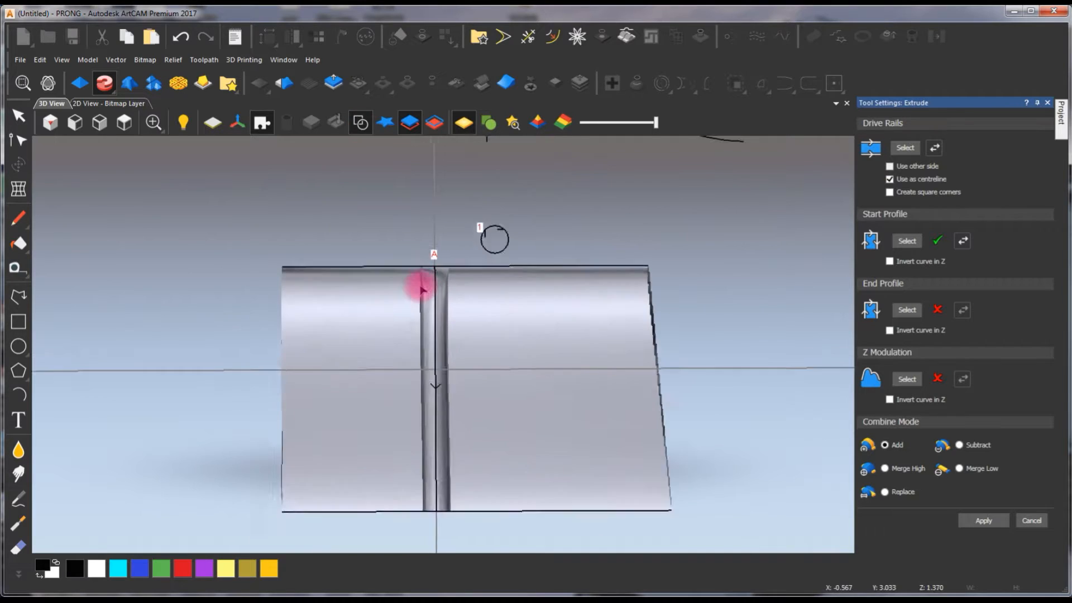
scroll(502, 317, up, 4)
click(442, 272)
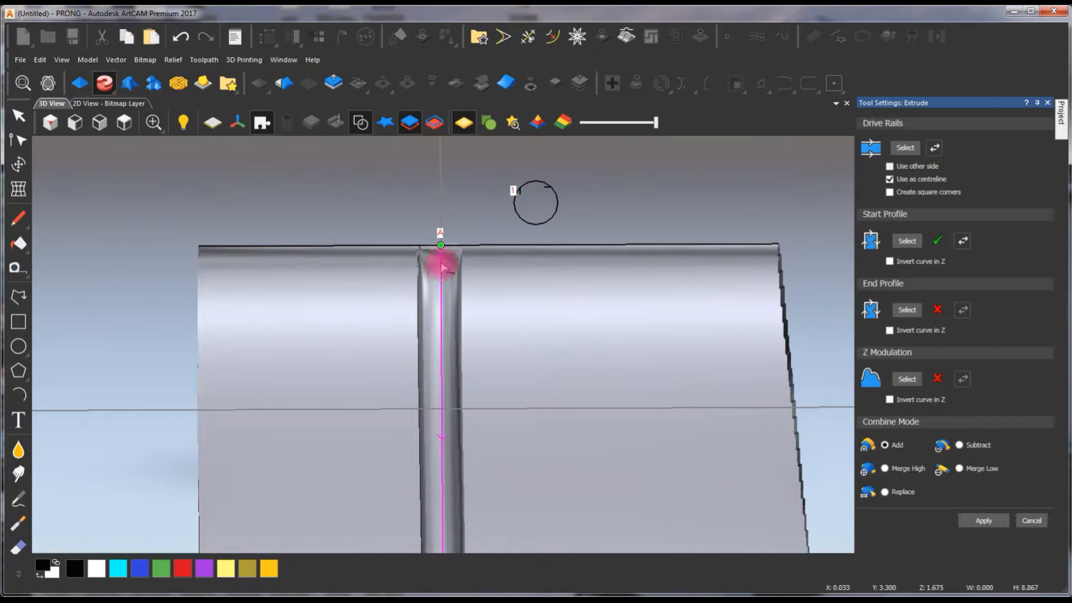
drag(441, 266, 176, 339)
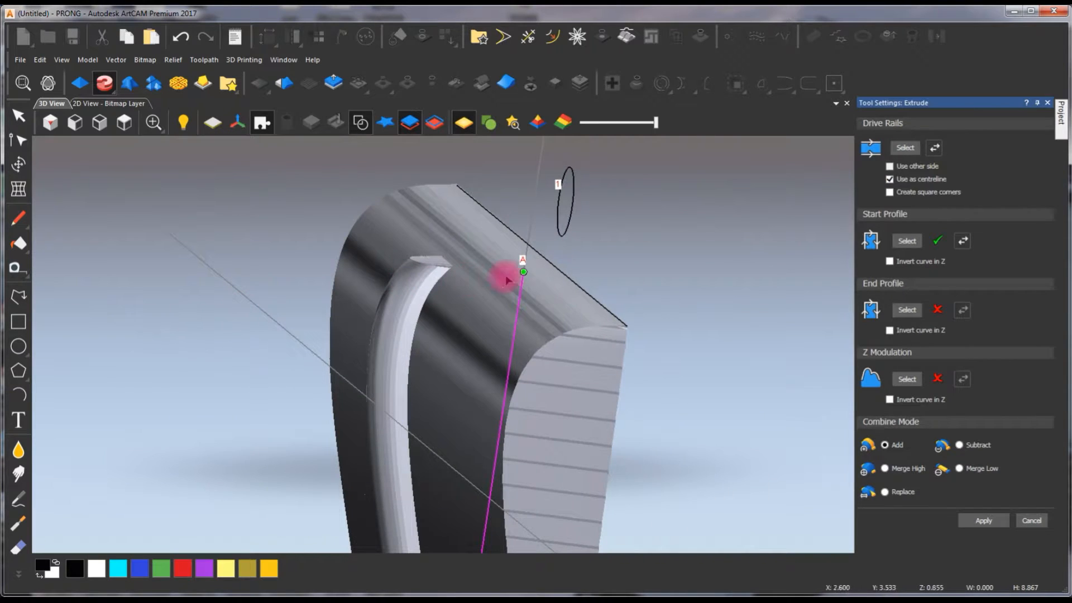
mouse_move(523, 273)
mouse_down()
mouse_move(524, 249)
mouse_move(523, 258)
mouse_up()
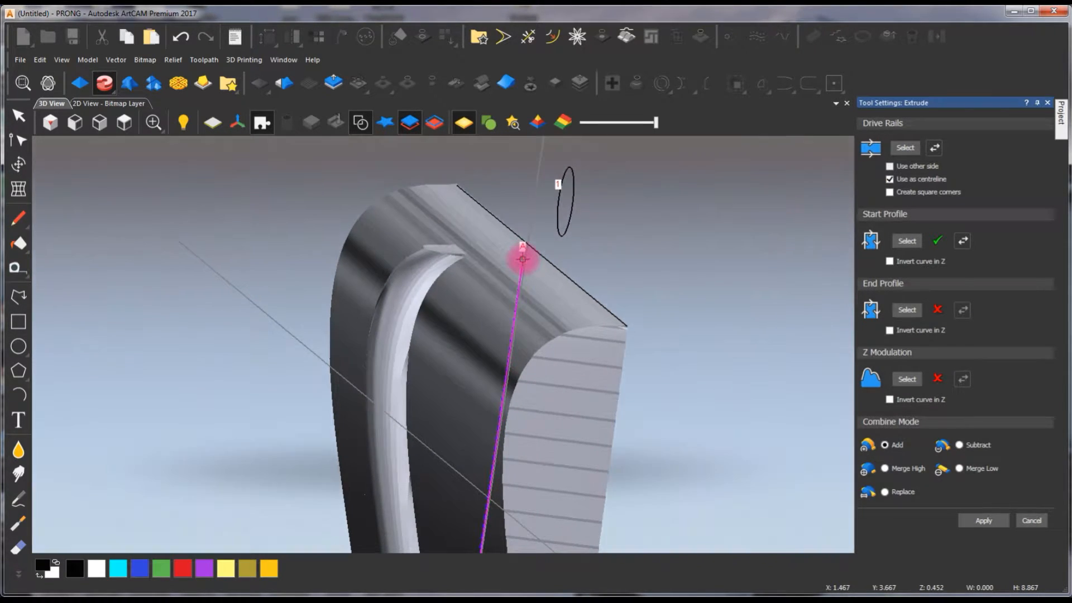
scroll(474, 280, up, 3)
mouse_move(407, 359)
mouse_down()
mouse_move(663, 356)
mouse_move(378, 324)
mouse_move(352, 419)
mouse_move(536, 383)
mouse_move(402, 371)
mouse_up()
- Apply the prong extrude with combine mode Add and close the Extrude tool
click(124, 122)
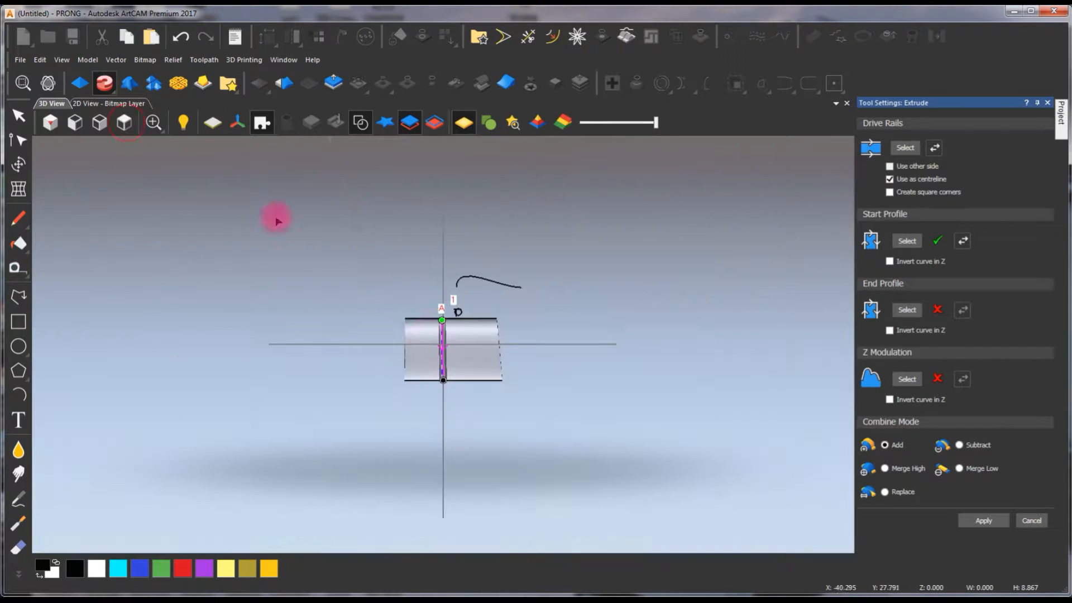
scroll(464, 336, up, 3)
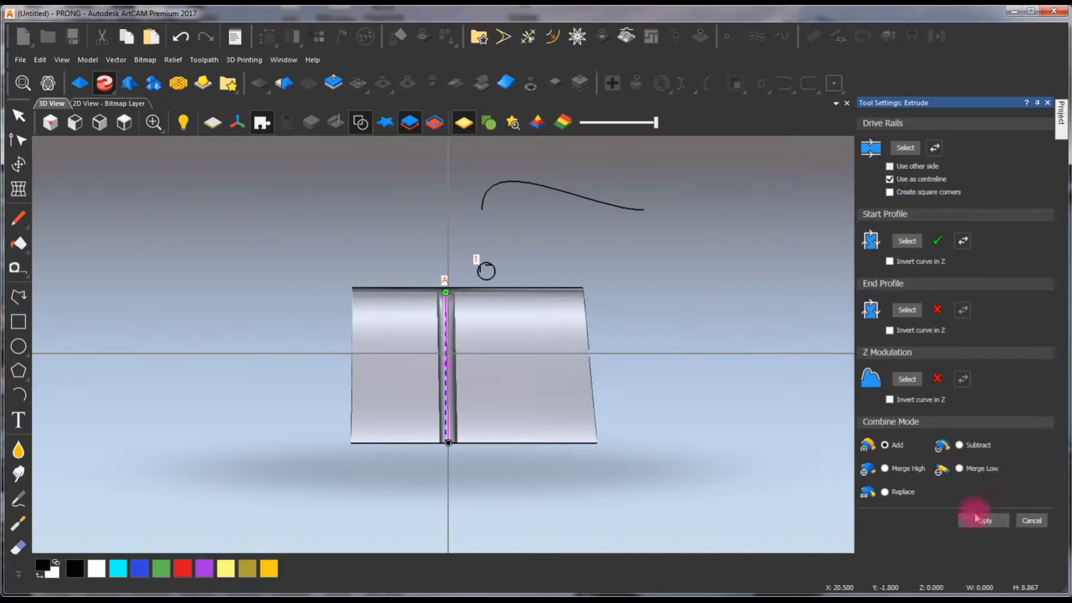
click(1049, 523)
- Hide the vectors and switch the BASE layer off and back on to examine the extruded prong by itself and on the base
scroll(761, 337, up, 2)
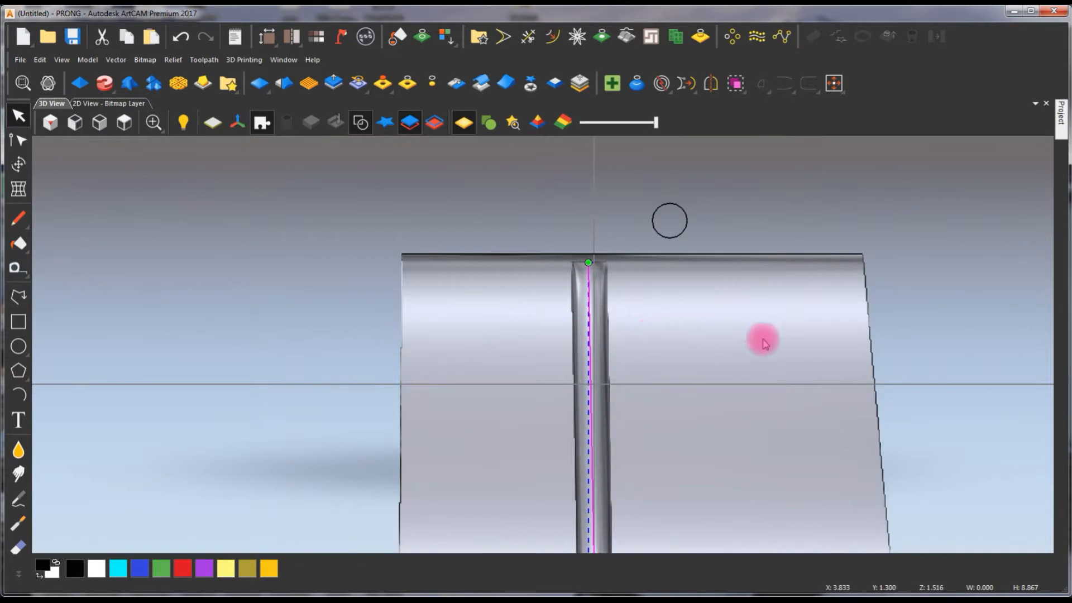
drag(761, 337, 254, 346)
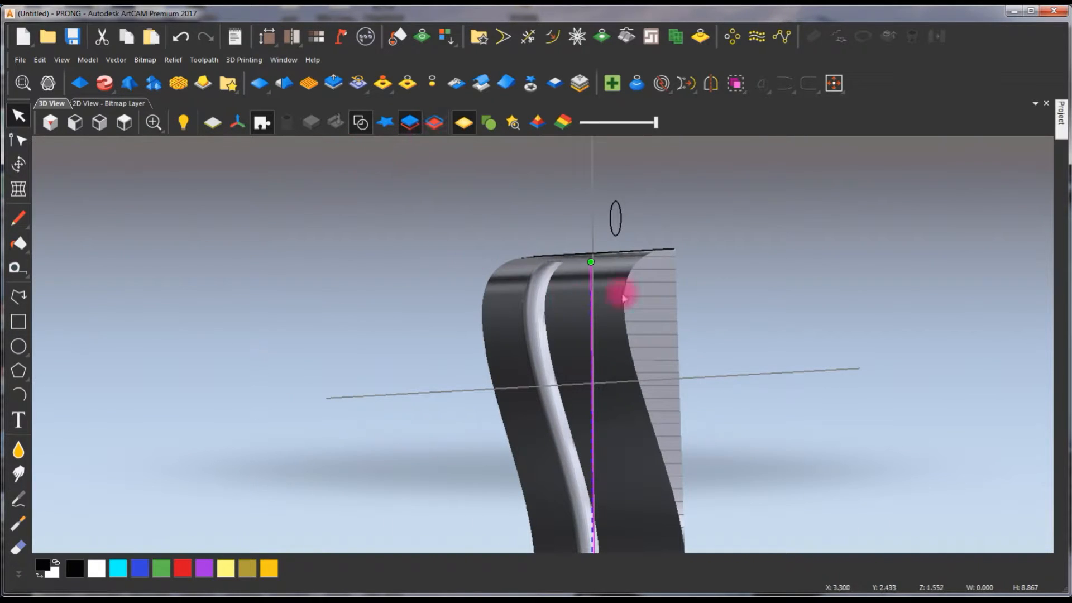
click(1060, 115)
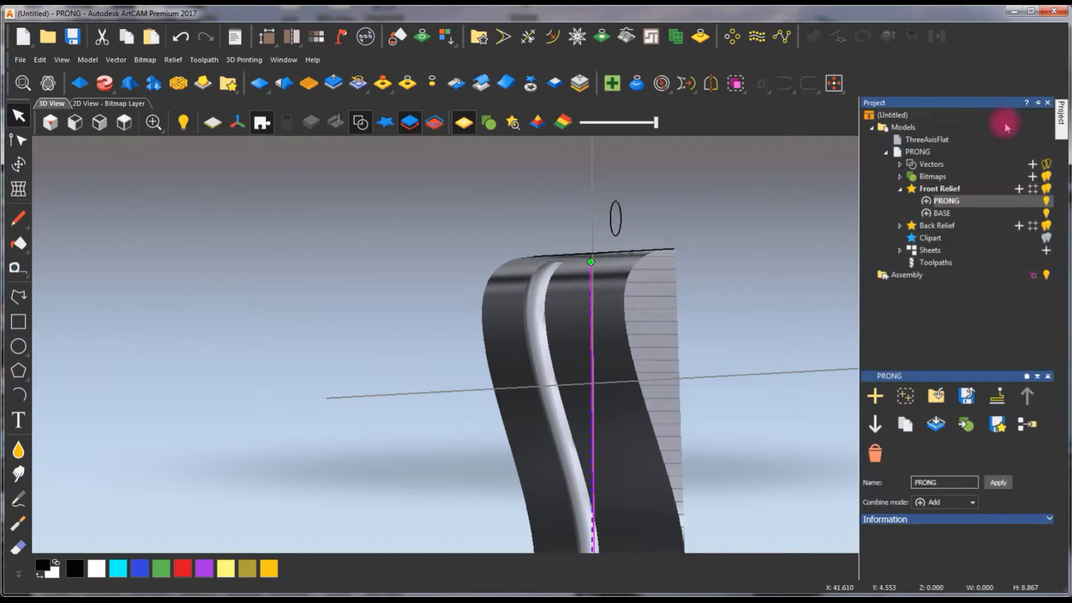
click(1046, 215)
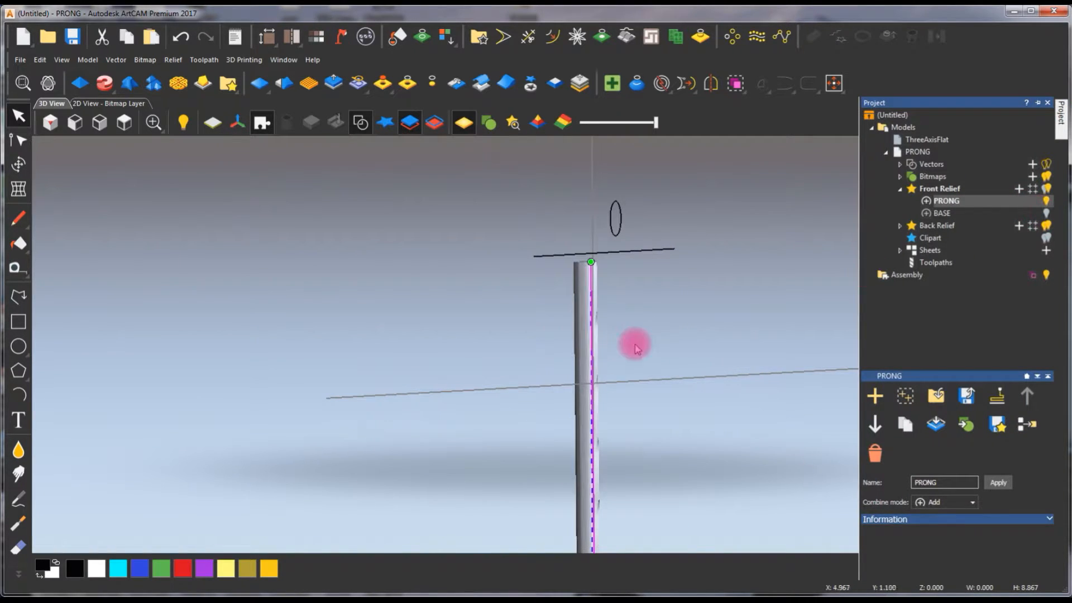
click(361, 123)
drag(602, 343, 211, 356)
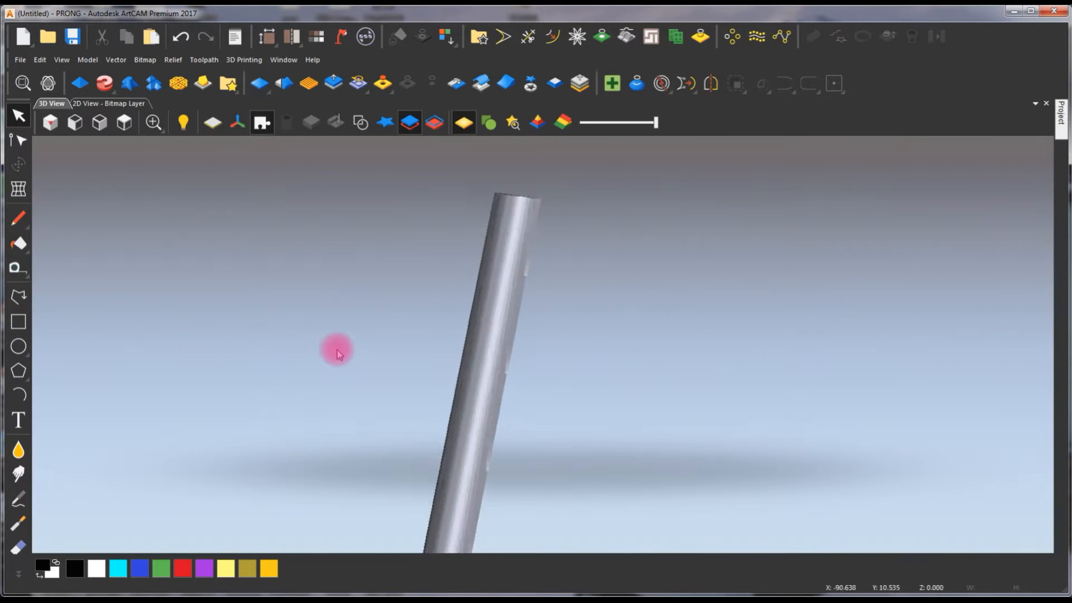
mouse_move(1062, 120)
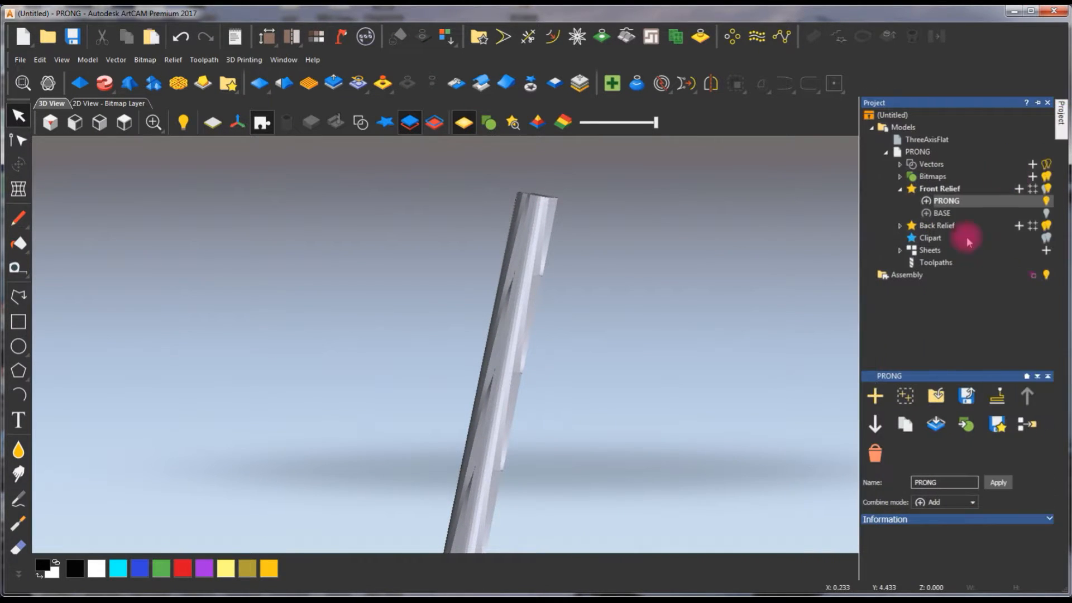
click(1047, 215)
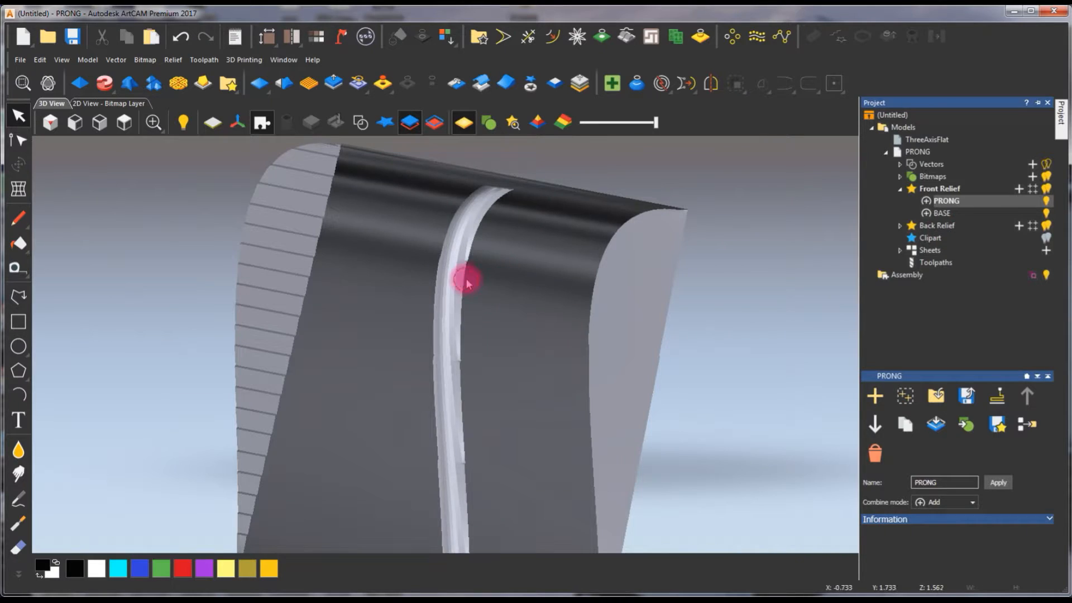
- Duplicate the BASE relief layer and transfer the copy to the Back Relief
scroll(467, 282, down, 3)
click(124, 122)
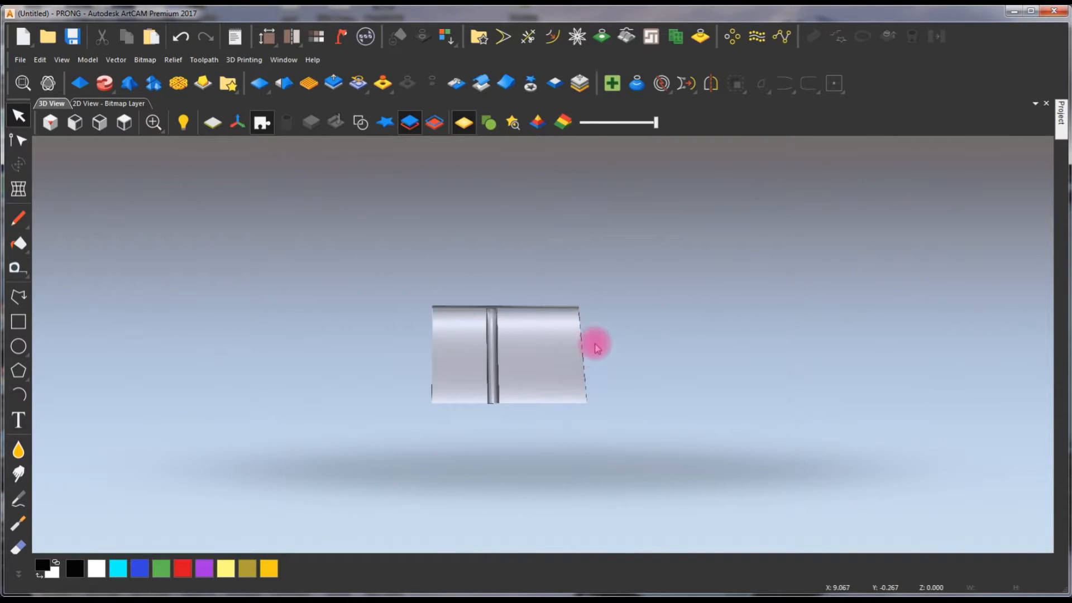
scroll(595, 354, up, 2)
mouse_move(1062, 117)
click(1036, 105)
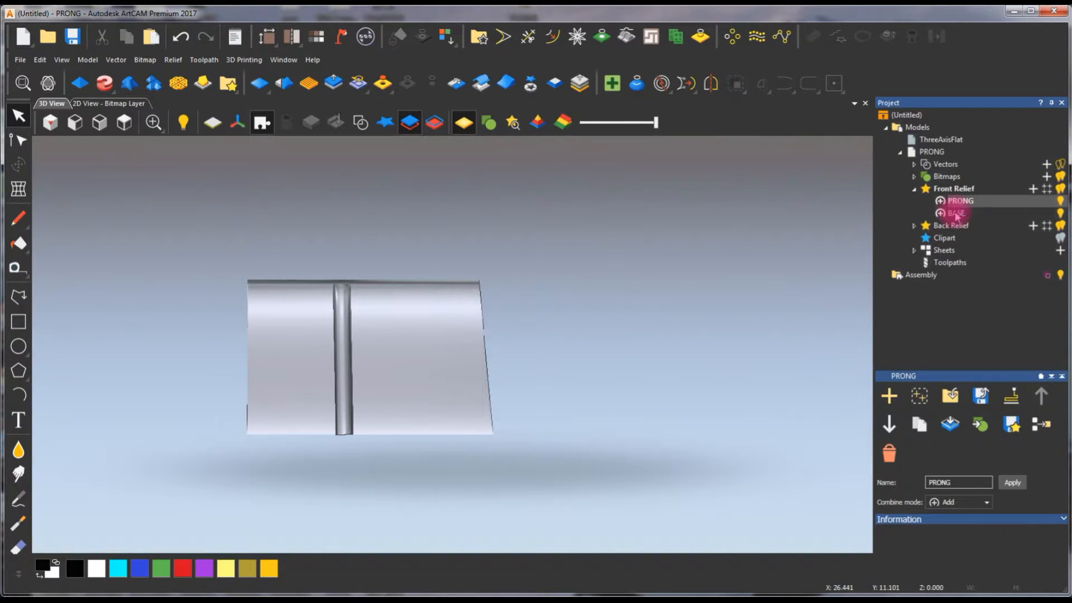
click(956, 214)
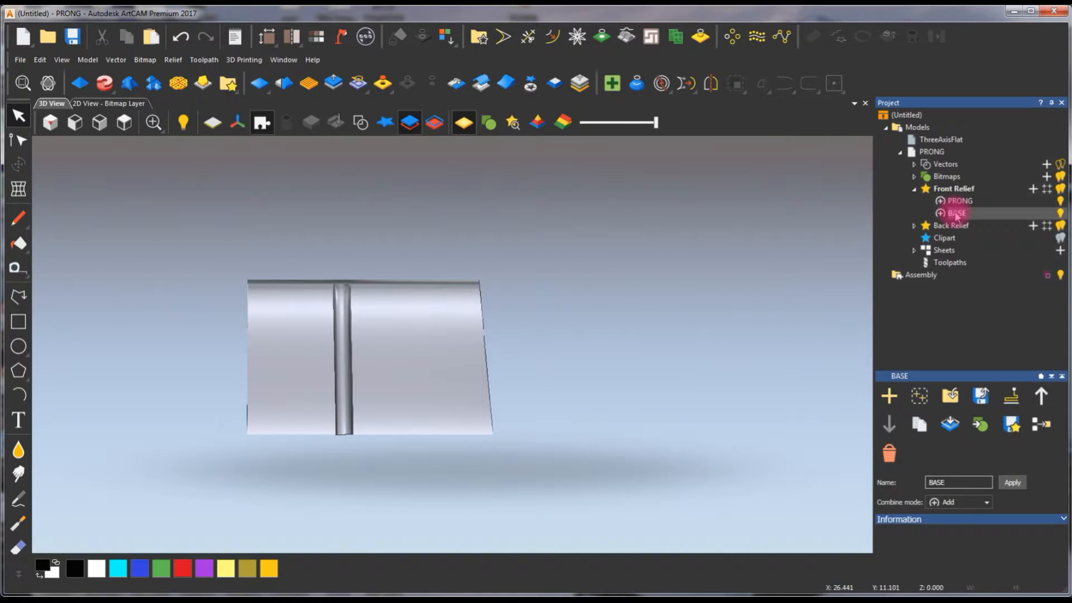
click(918, 425)
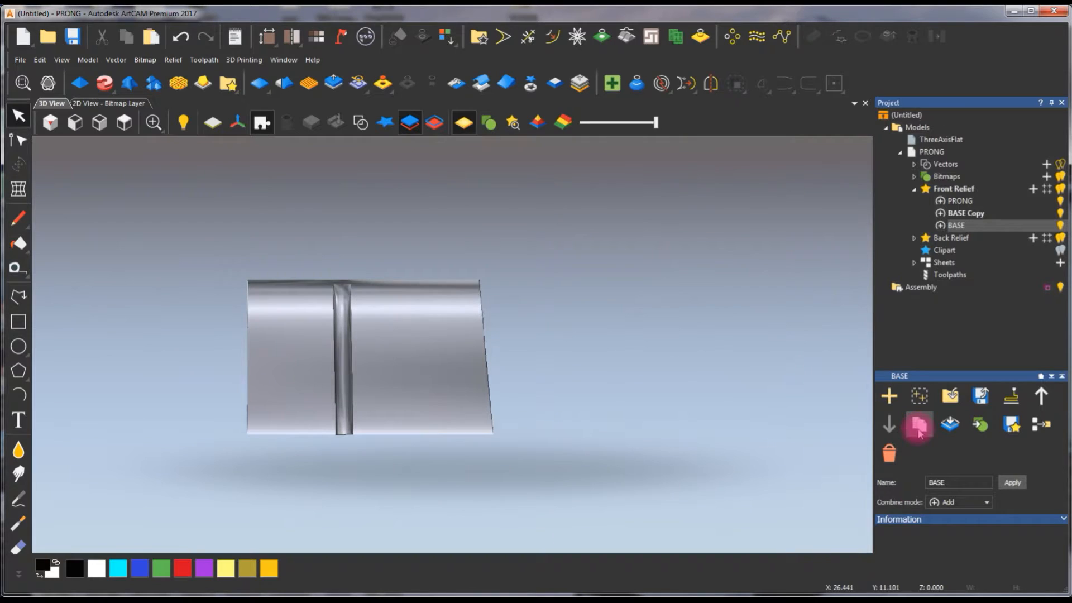
click(974, 215)
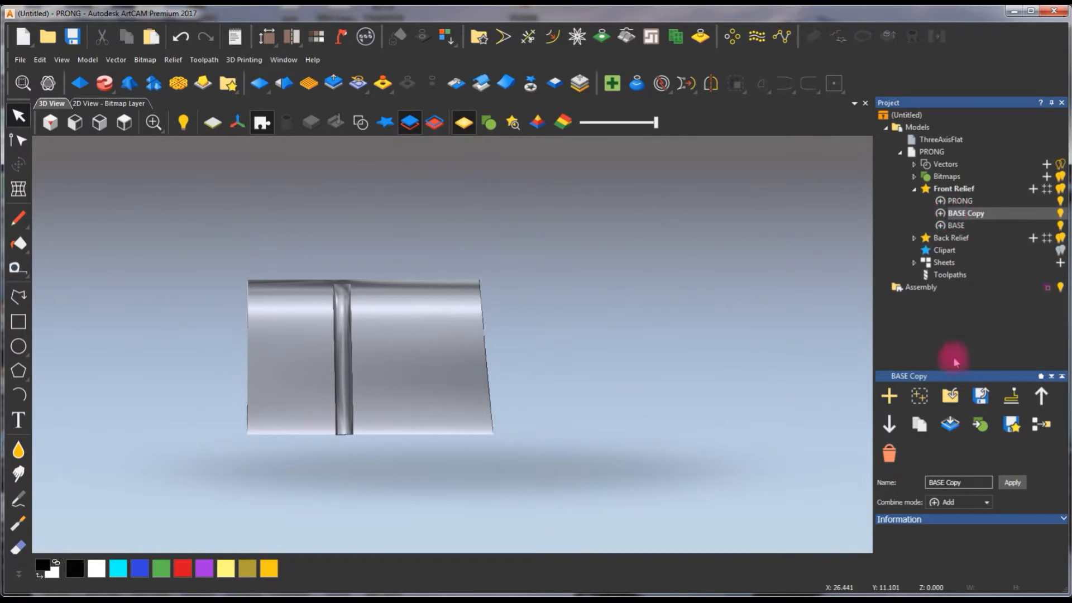
click(949, 425)
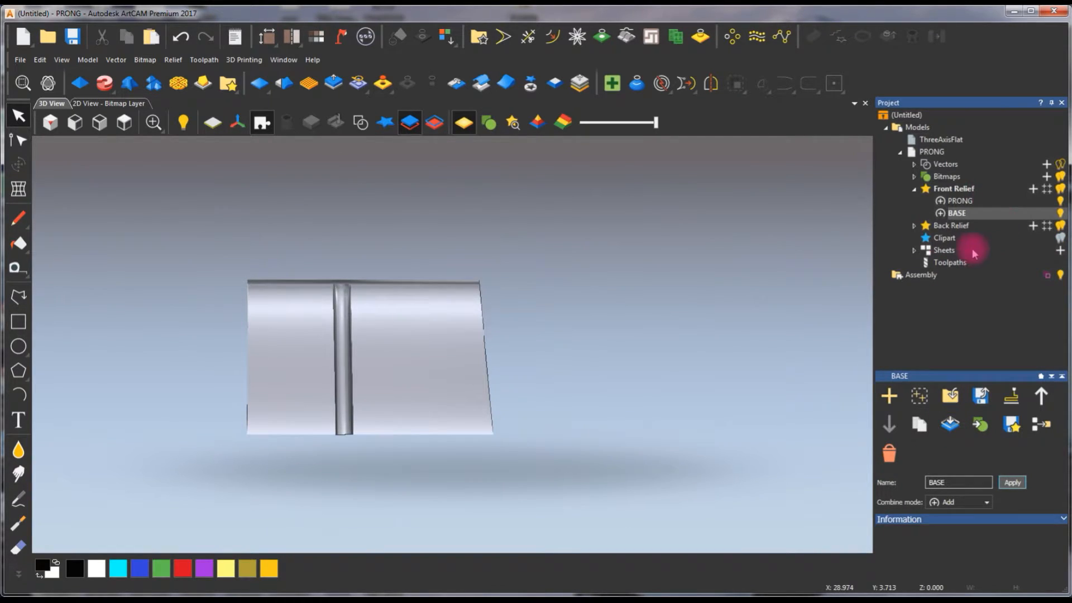
click(914, 226)
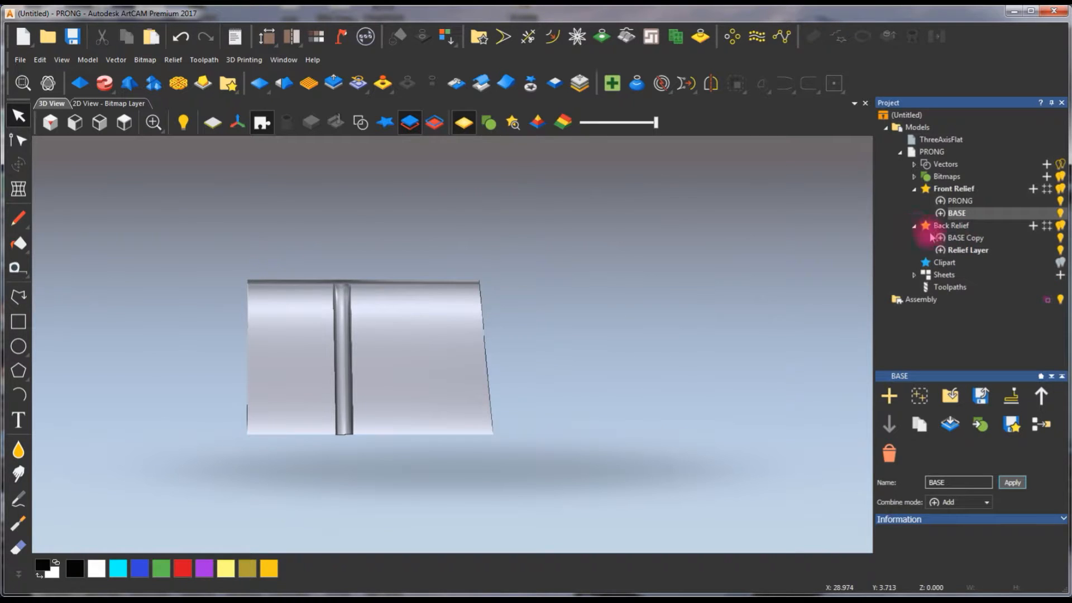
- Activate the BASE Copy layer in the Back Relief and start an Extrude with the vertical line as centreline drive rail
click(85, 104)
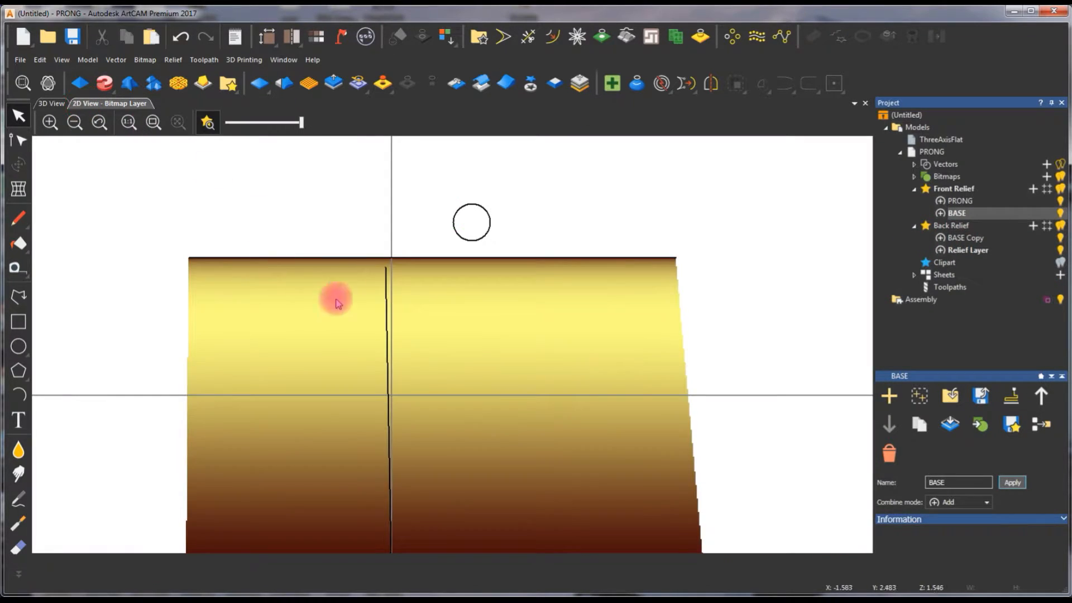
scroll(441, 370, up, 4)
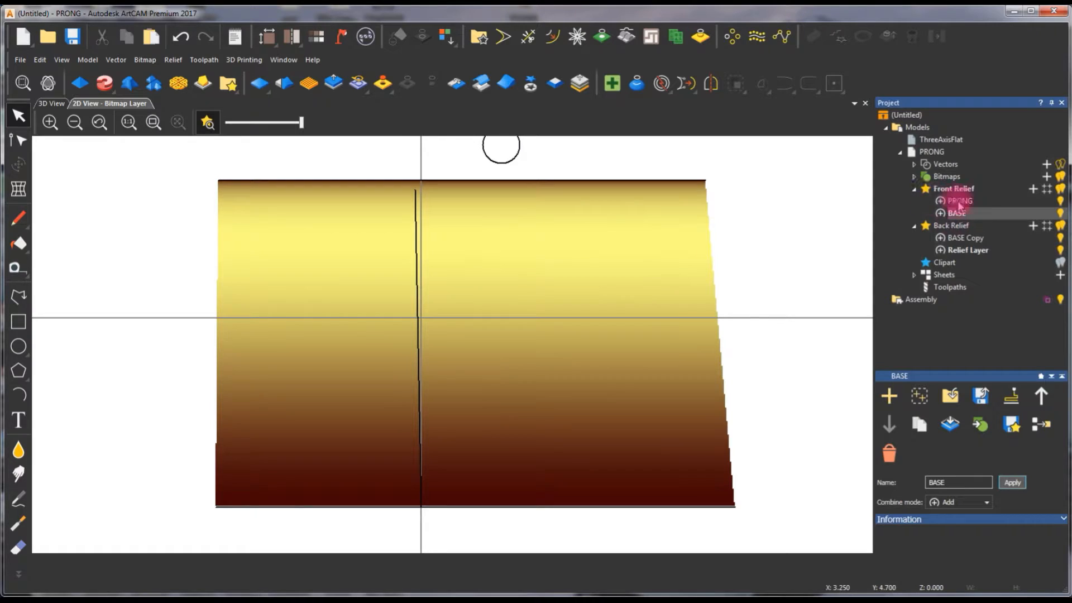
click(962, 239)
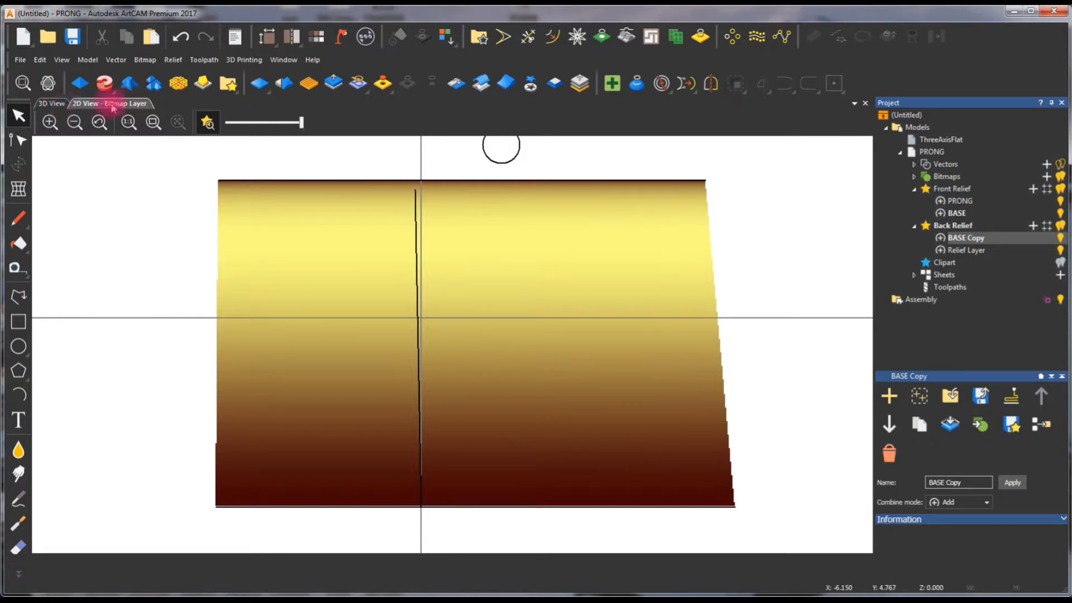
click(415, 234)
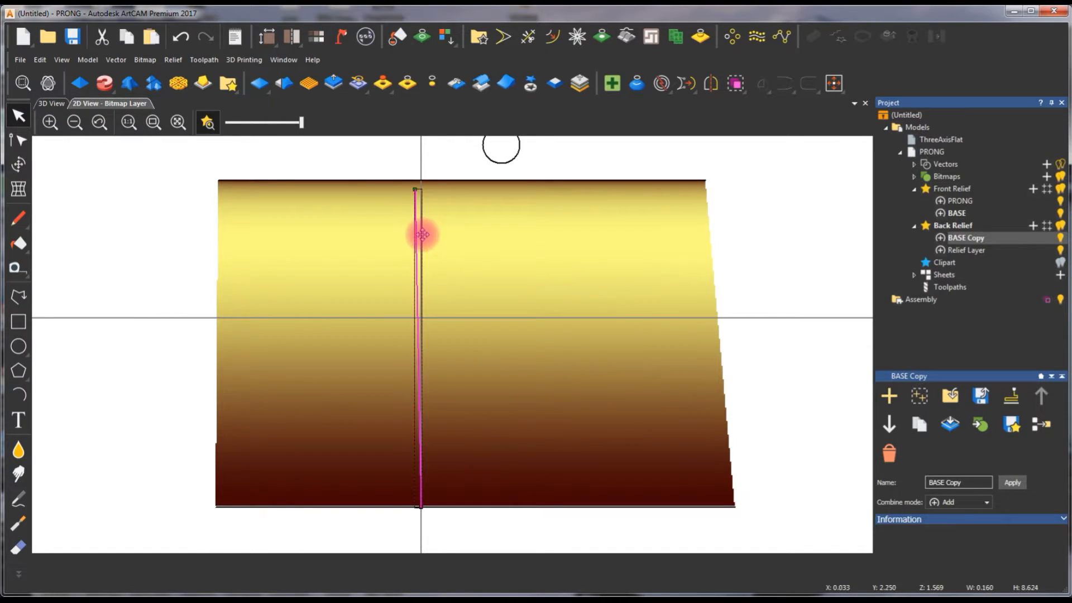
scroll(423, 235, down, 3)
scroll(426, 275, up, 5)
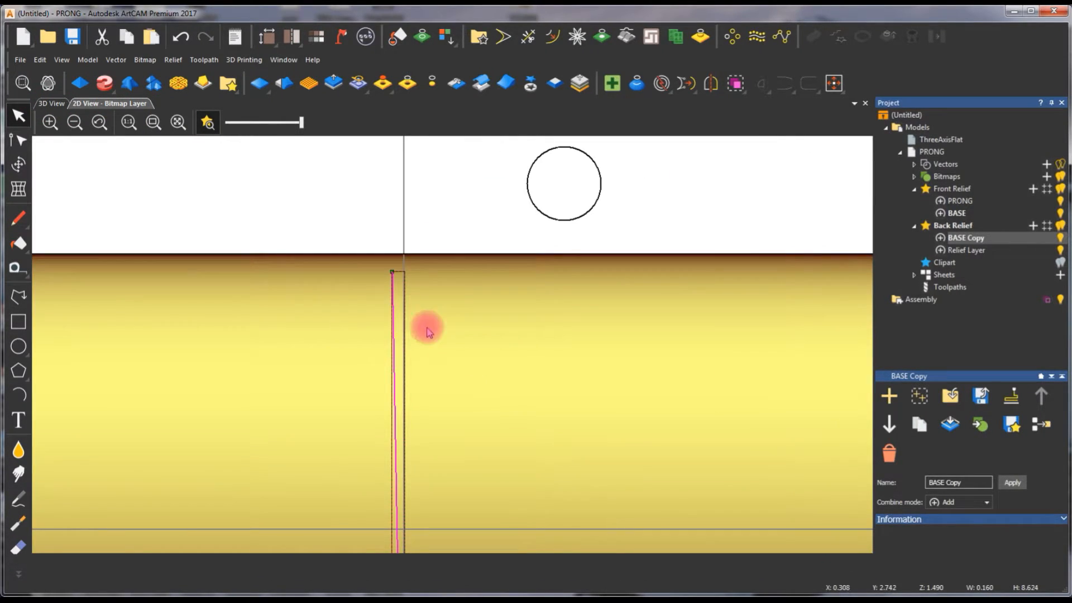
scroll(436, 366, down, 3)
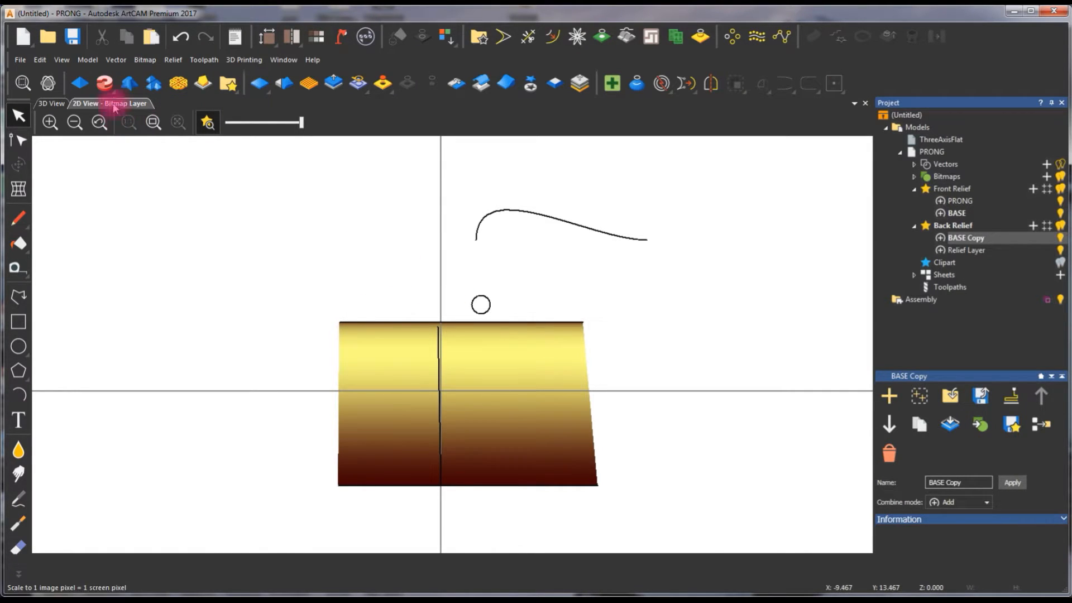
click(105, 83)
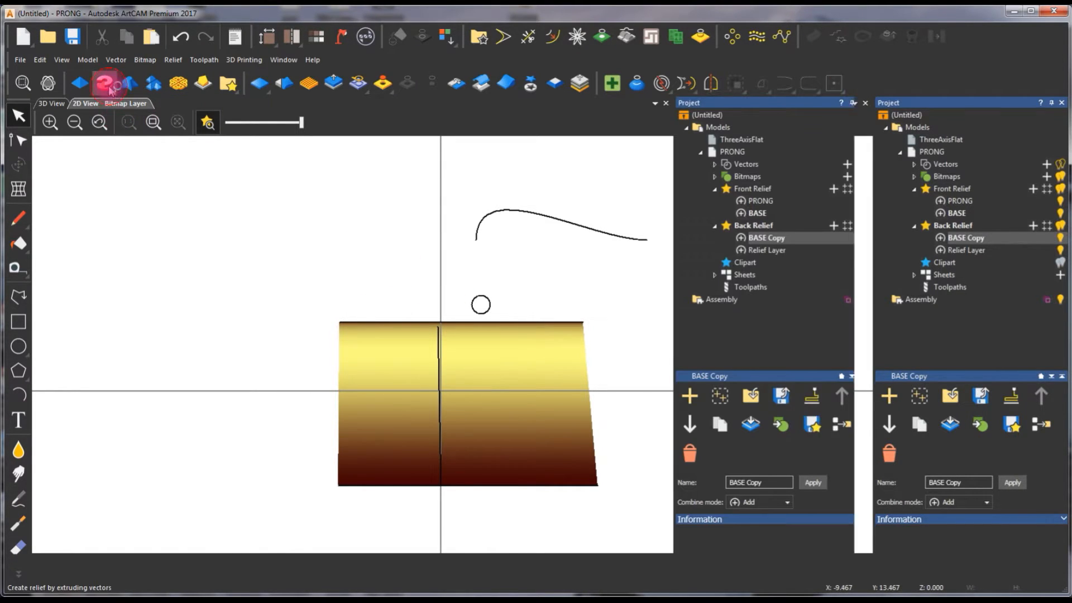
click(439, 362)
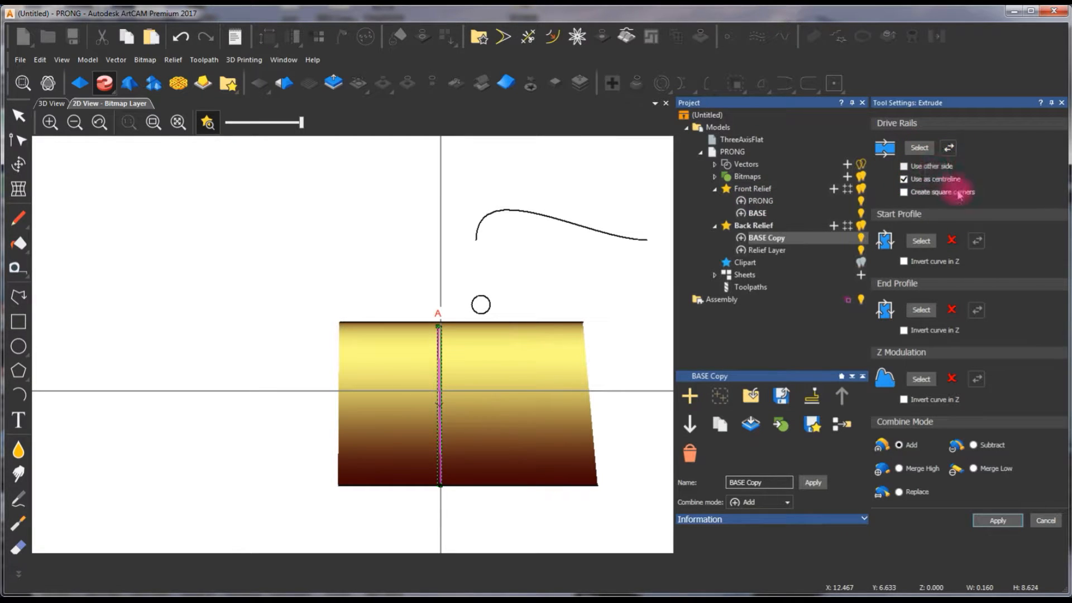
- Use the upper half of the circle as the start profile and invert its curve in Z
click(483, 302)
click(486, 297)
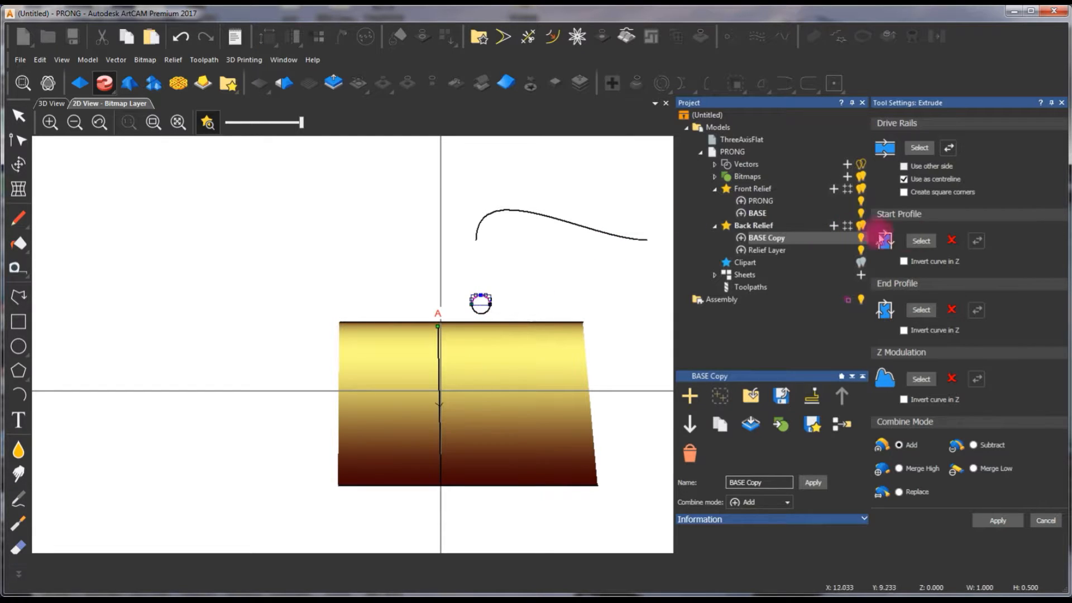
click(916, 241)
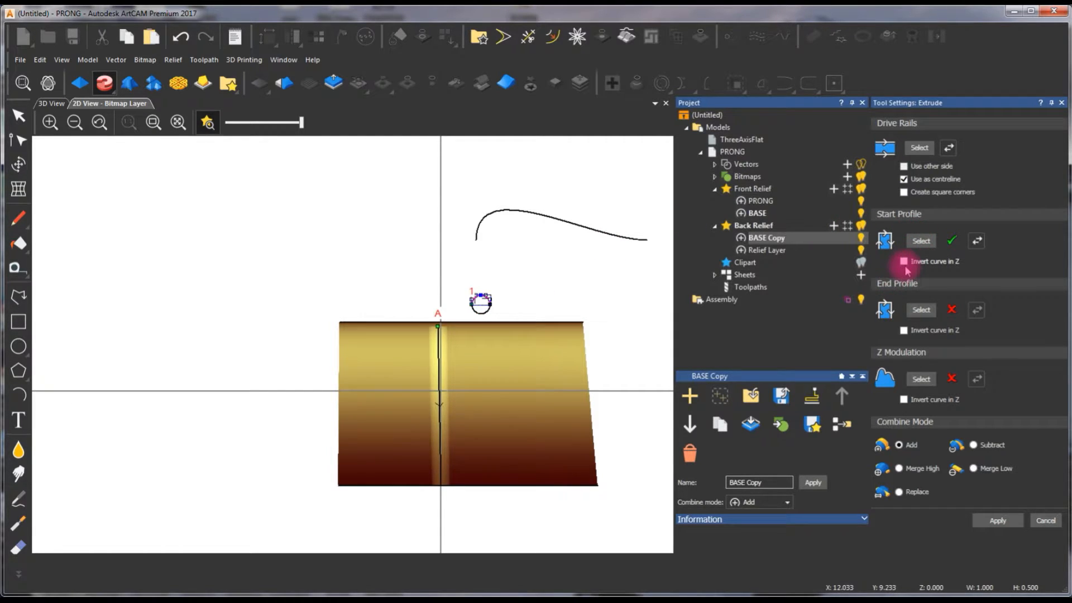
click(904, 261)
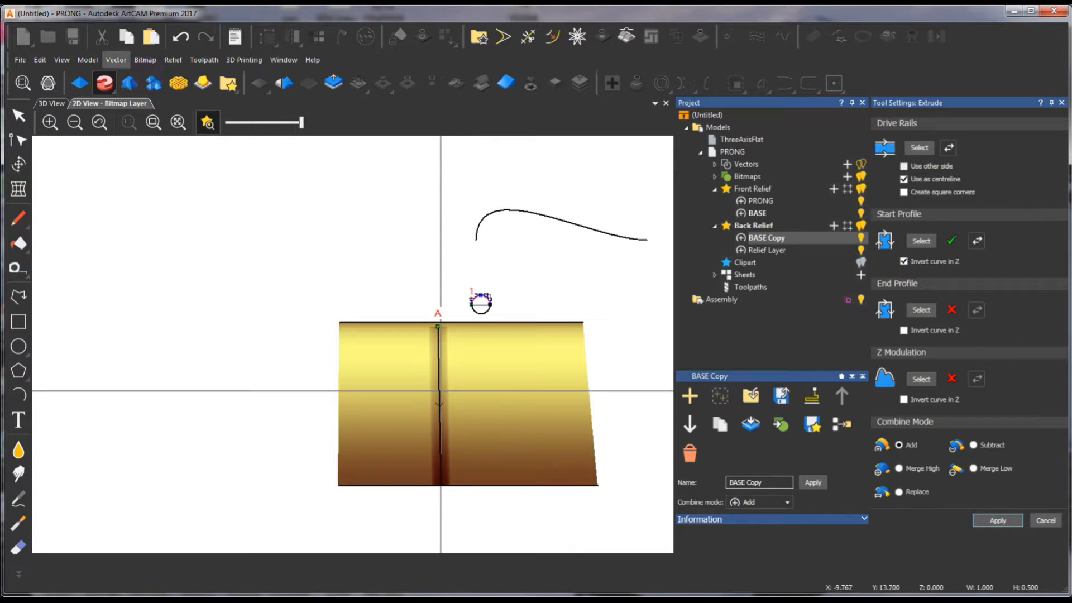
- Compare the back relief extrude in 3D with the start profile's Z inversion off and on, leaving it on
click(61, 104)
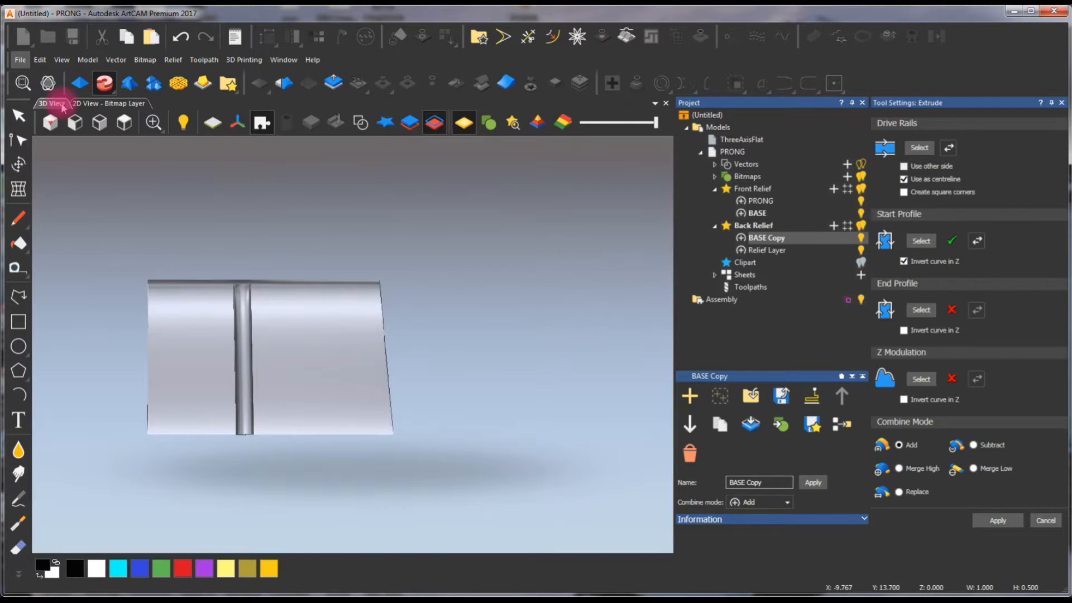
scroll(256, 351, up, 4)
drag(286, 351, 143, 376)
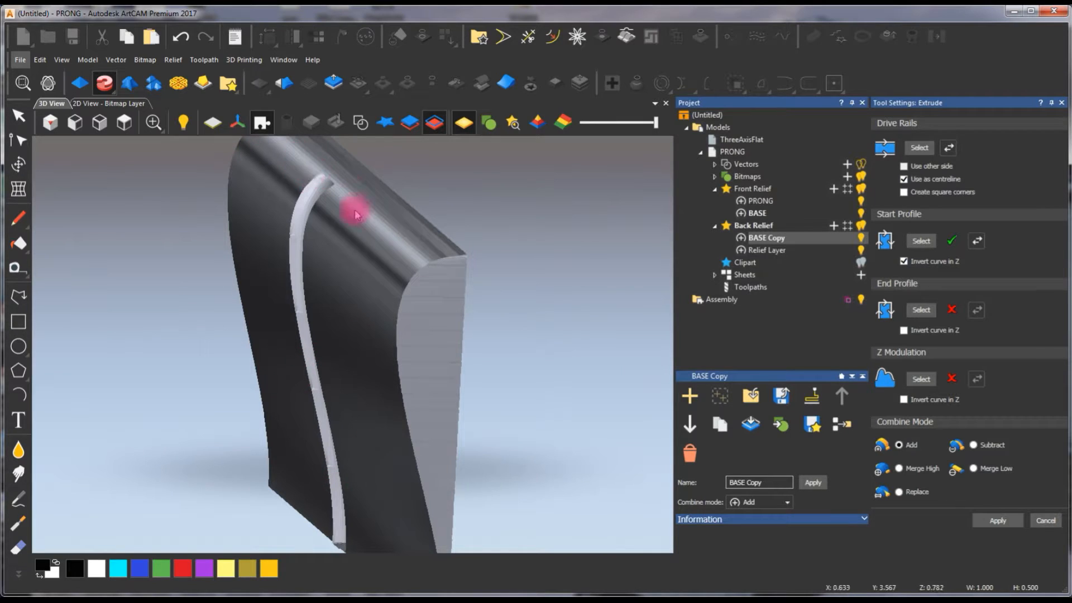
click(904, 262)
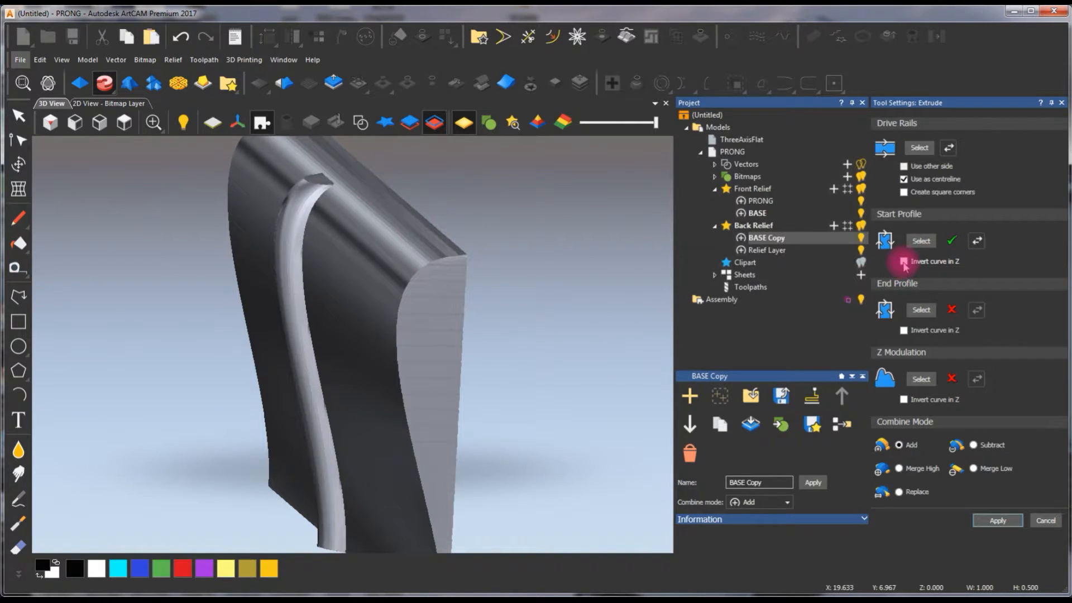
click(904, 262)
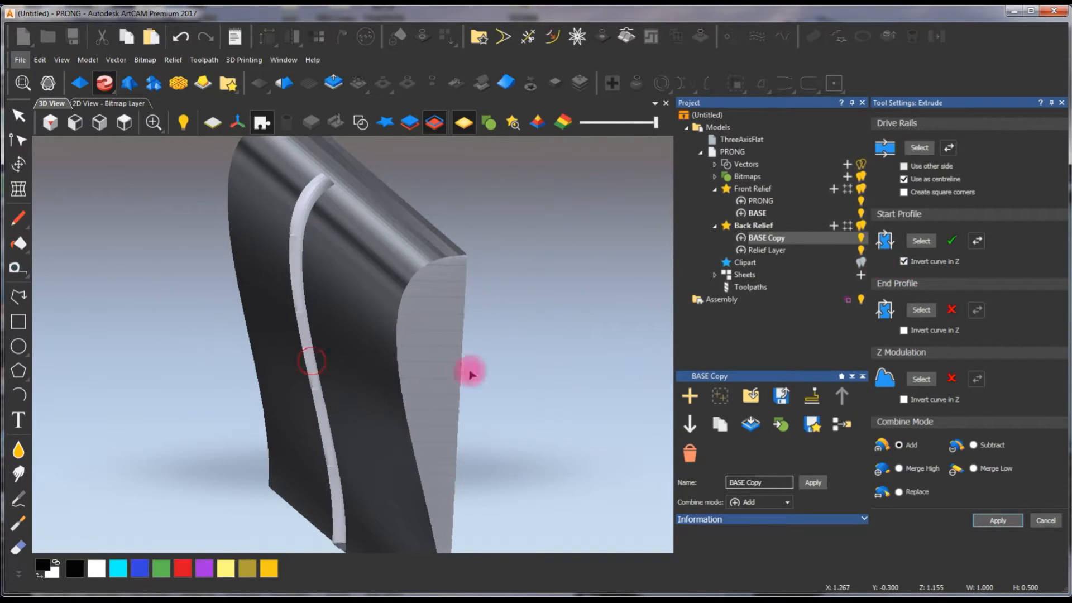
- Apply the inverted extrude to BASE Copy with combine mode Add and display the front and back reliefs together
click(999, 521)
drag(555, 318, 390, 161)
click(408, 123)
click(408, 123)
click(434, 124)
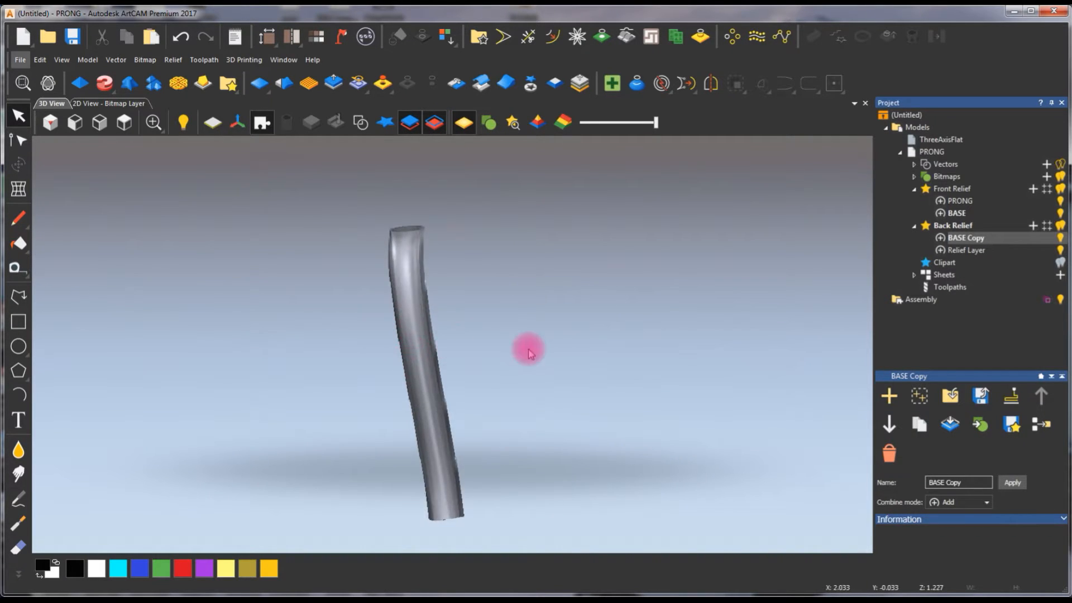
- Examine the prong body formed between the front and back reliefs from several angles and up close
drag(530, 352, 127, 349)
scroll(403, 313, up, 3)
drag(403, 313, 466, 111)
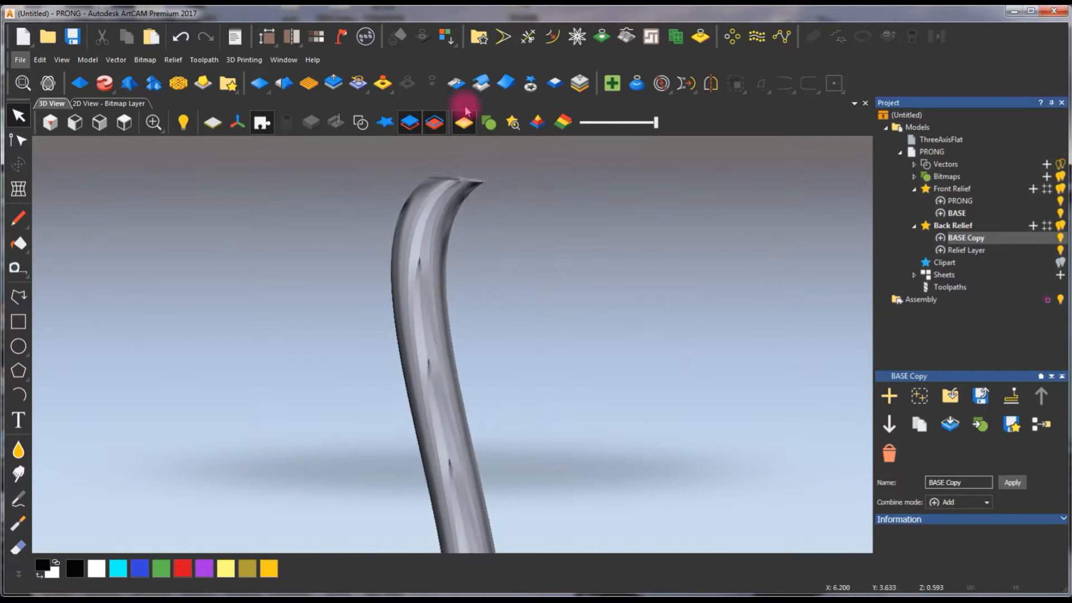
scroll(441, 376, down, 3)
drag(440, 412, 533, 423)
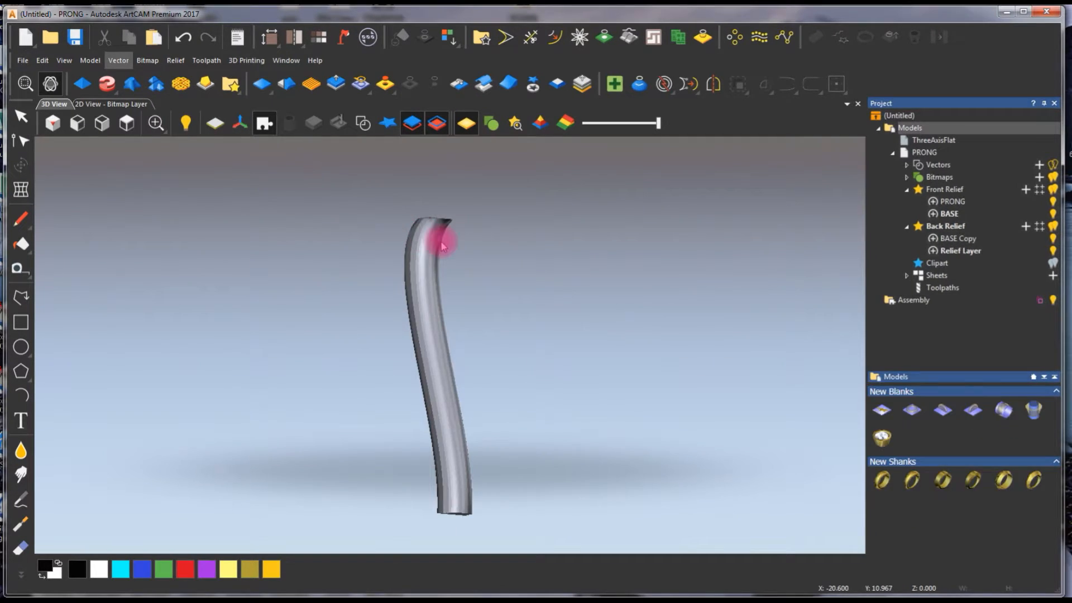
- Create a triangle mesh closed with the back relief at 0.001 mm tolerance and add it to the project as PRONG
click(366, 37)
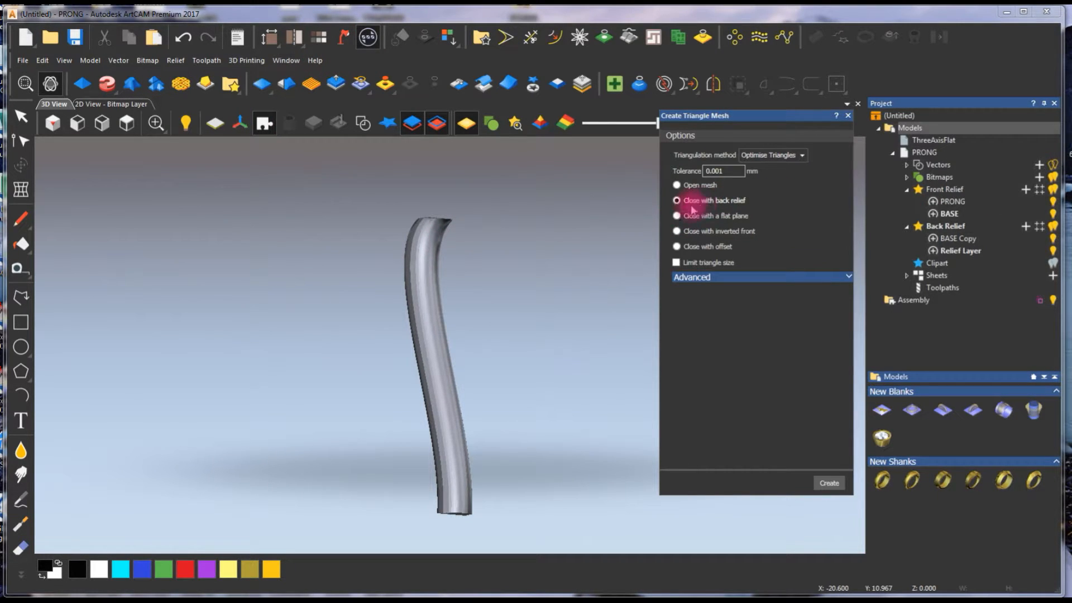
click(832, 483)
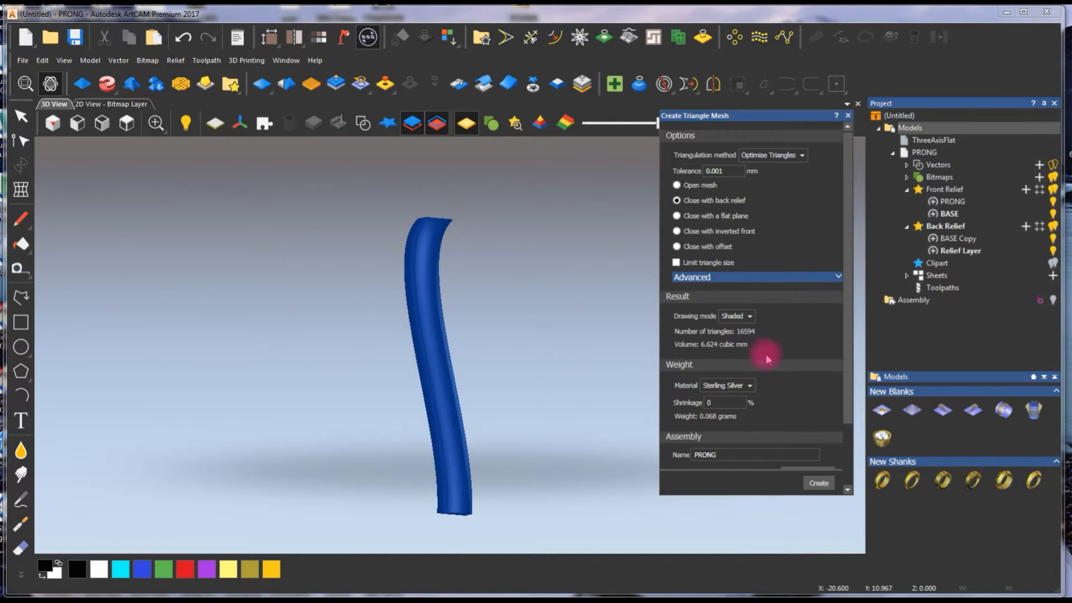
scroll(826, 385, down, 2)
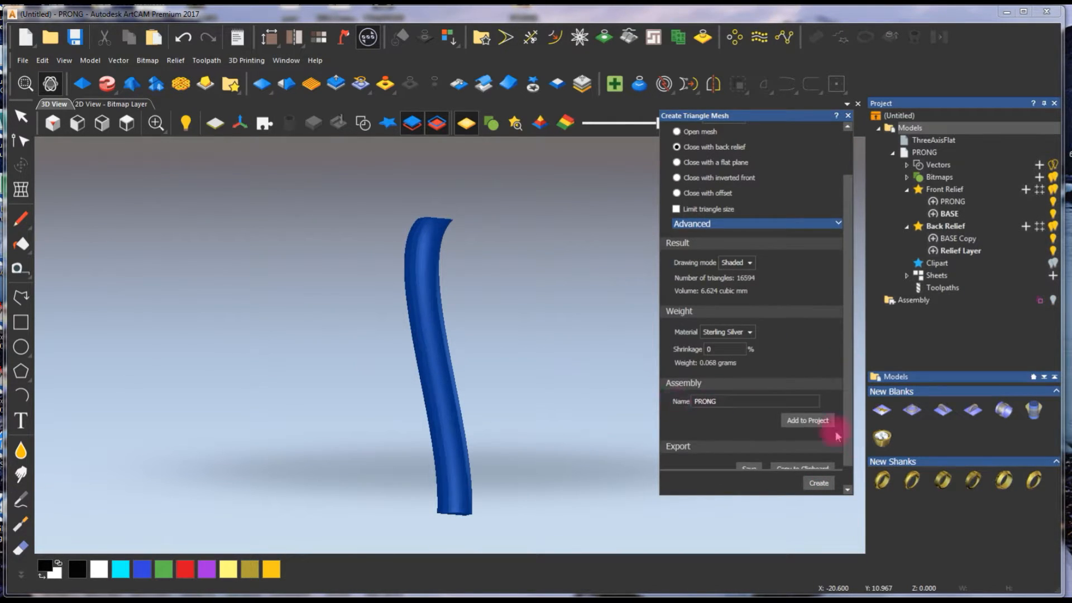
click(822, 421)
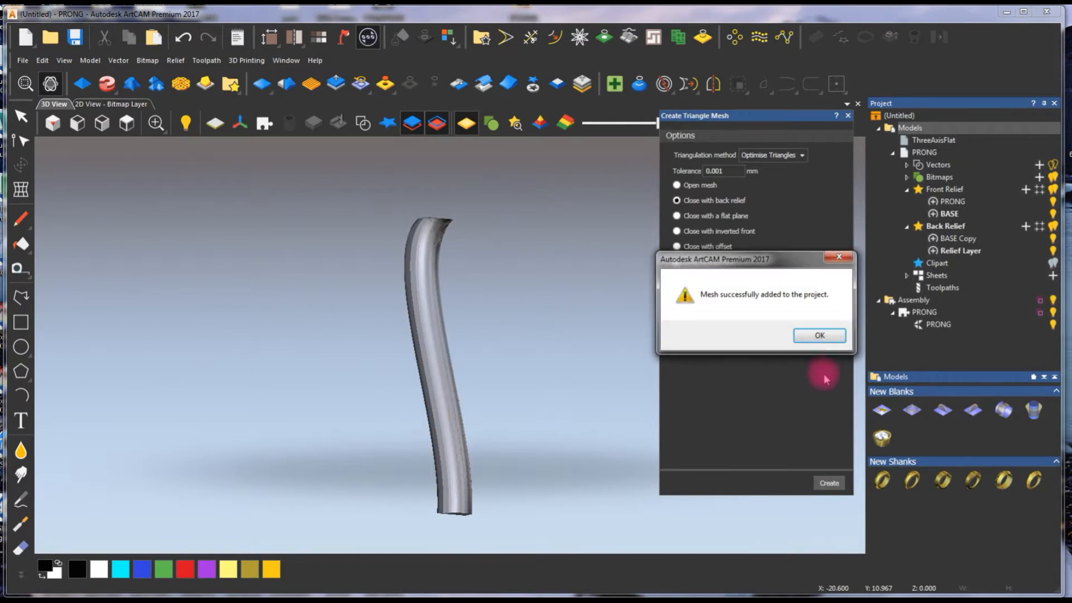
click(829, 332)
click(839, 115)
- Hide the front and back reliefs and examine the PRONG mesh by itself, ending in the view from above
click(411, 123)
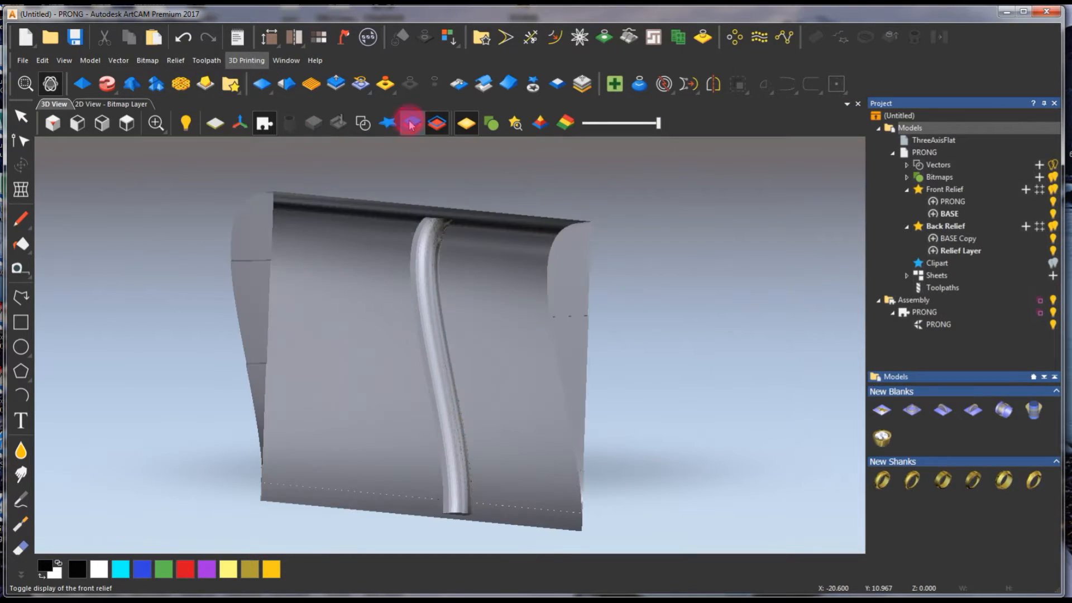
click(437, 124)
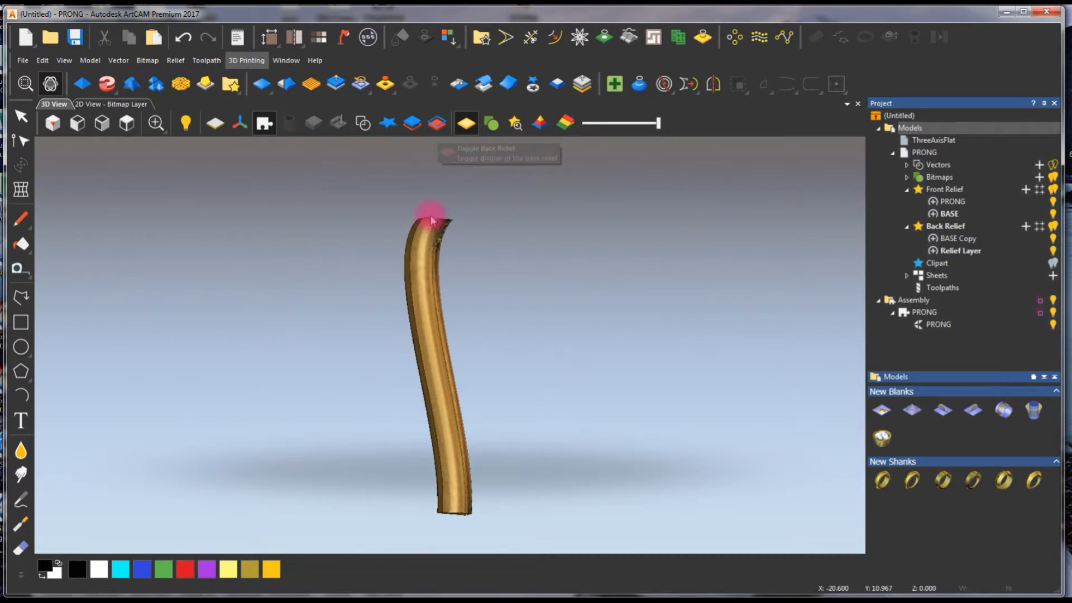
scroll(416, 316, up, 3)
scroll(431, 302, down, 2)
drag(445, 287, 481, 391)
click(127, 123)
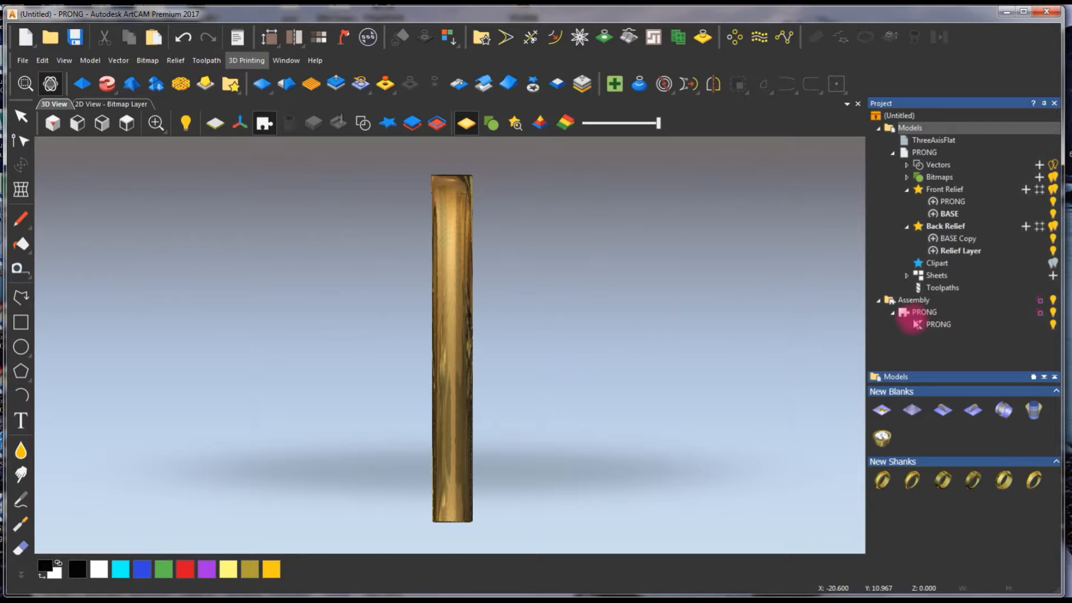
- Switch the PRONG mesh's visibility off and on, and collapse and select the PRONG component in the assembly
click(1054, 327)
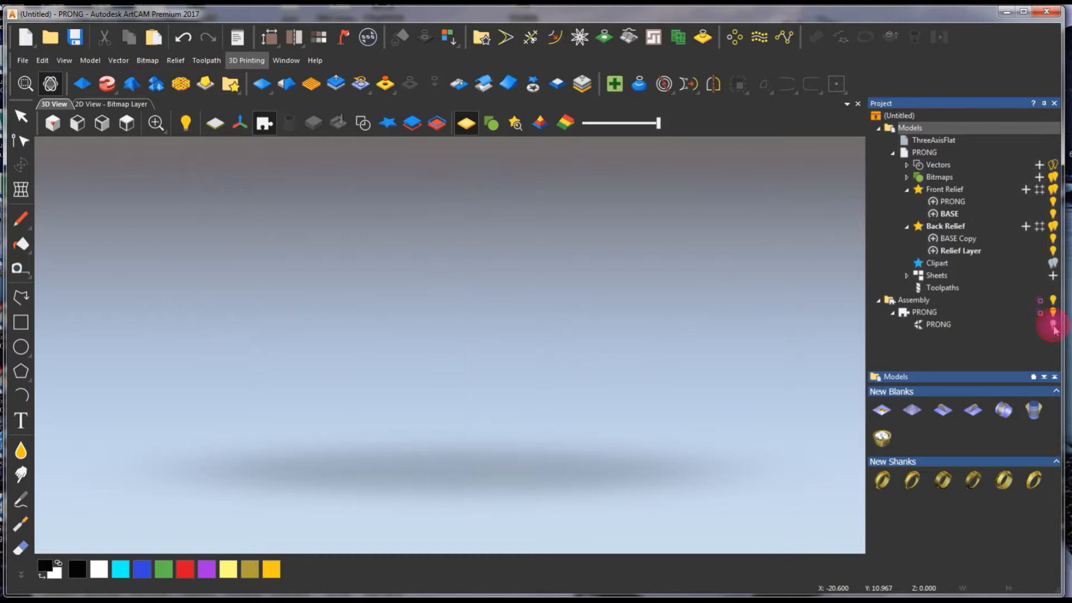
click(1053, 327)
click(1053, 323)
click(1053, 319)
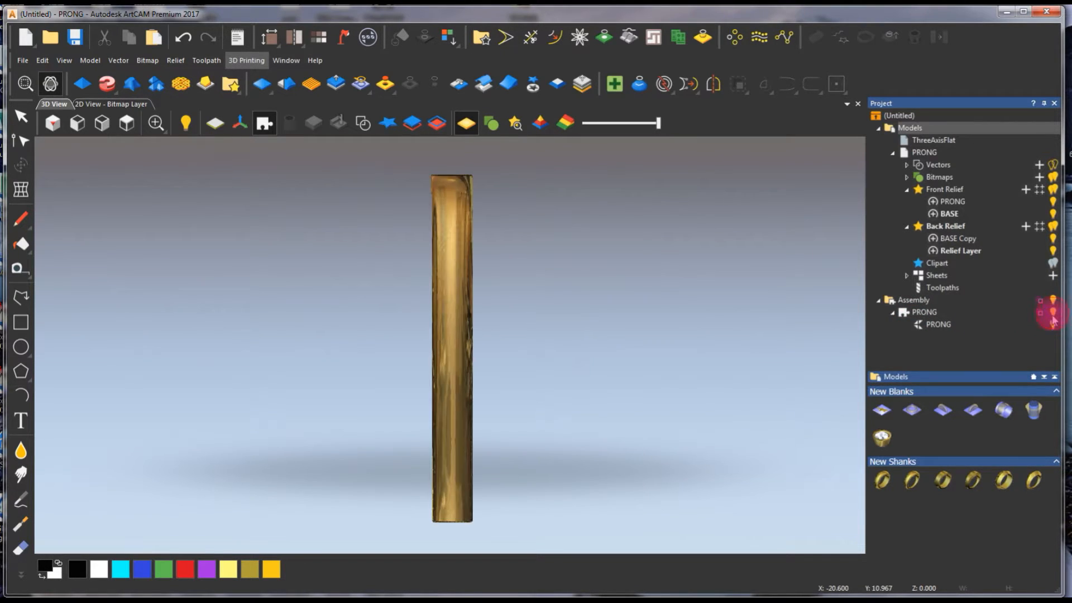
click(913, 314)
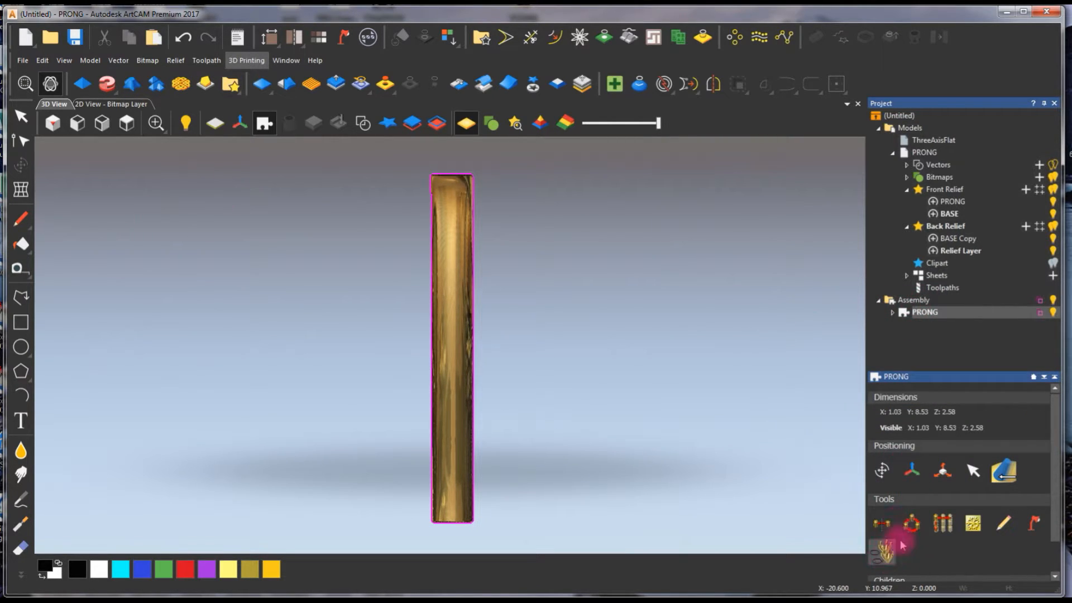
- Add a Brilliant gem to the PRONG component, with width and height both set to 6.5
drag(1056, 445, 1057, 484)
click(883, 569)
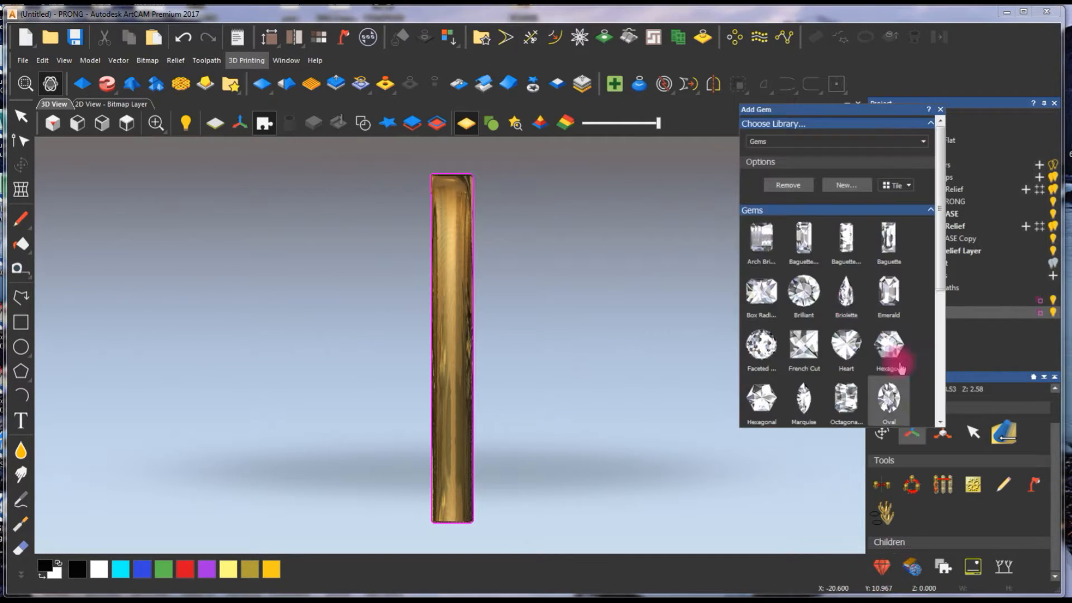
click(804, 290)
click(842, 177)
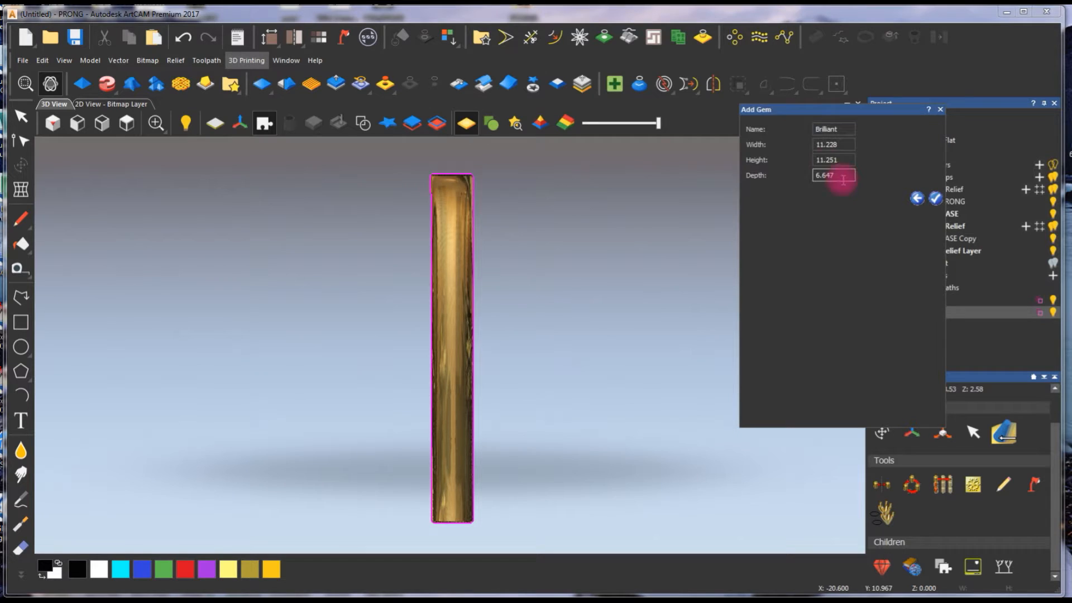
key(ctrl+a)
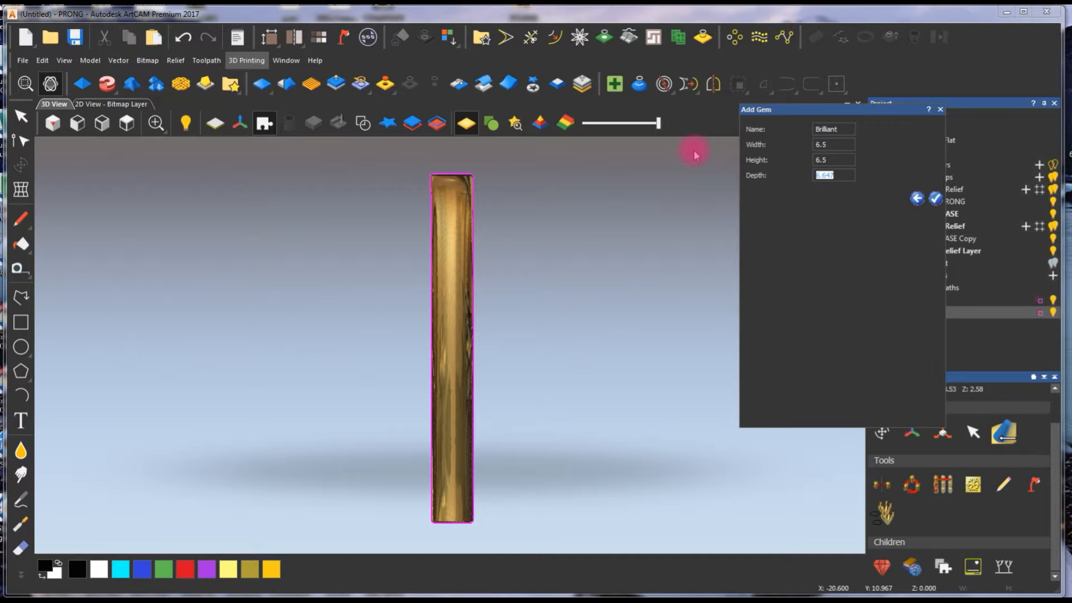
click(935, 198)
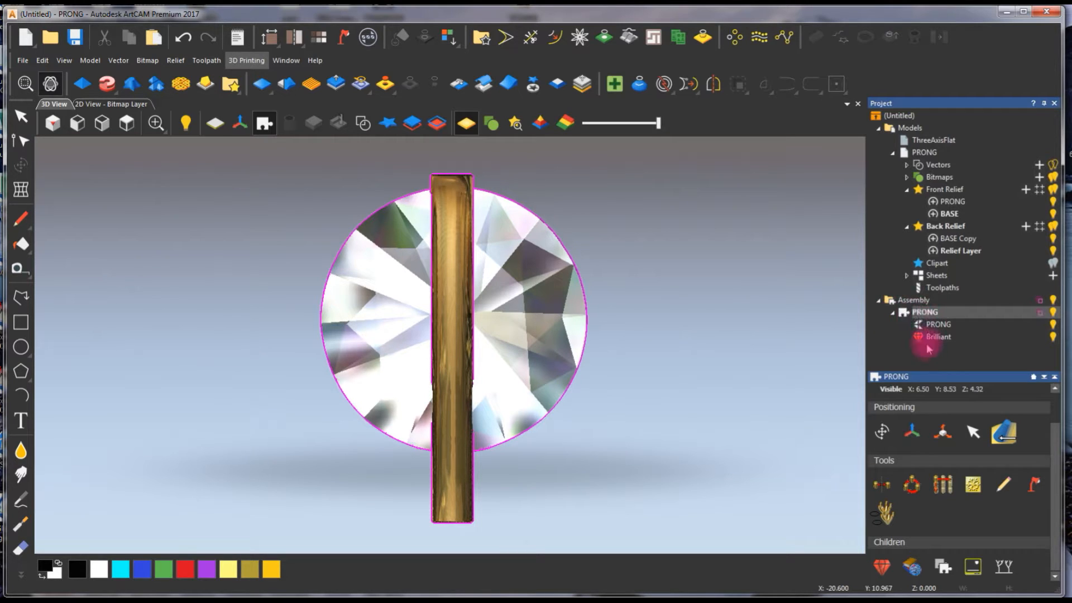
- Rotate the Brilliant gem upright so its table faces the prong's upper end and its point faces the base
click(936, 337)
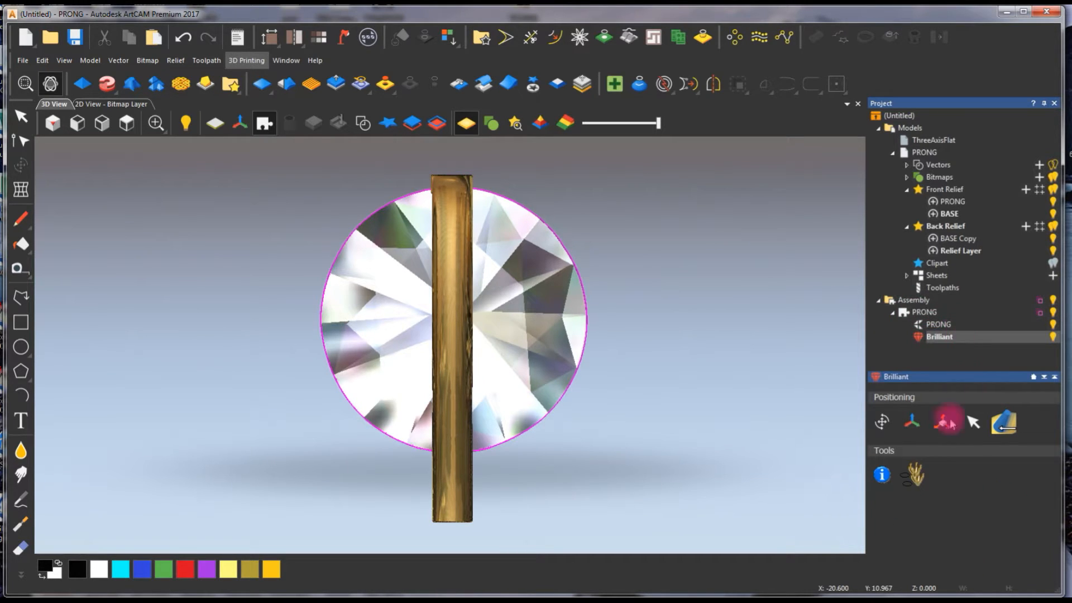
click(884, 424)
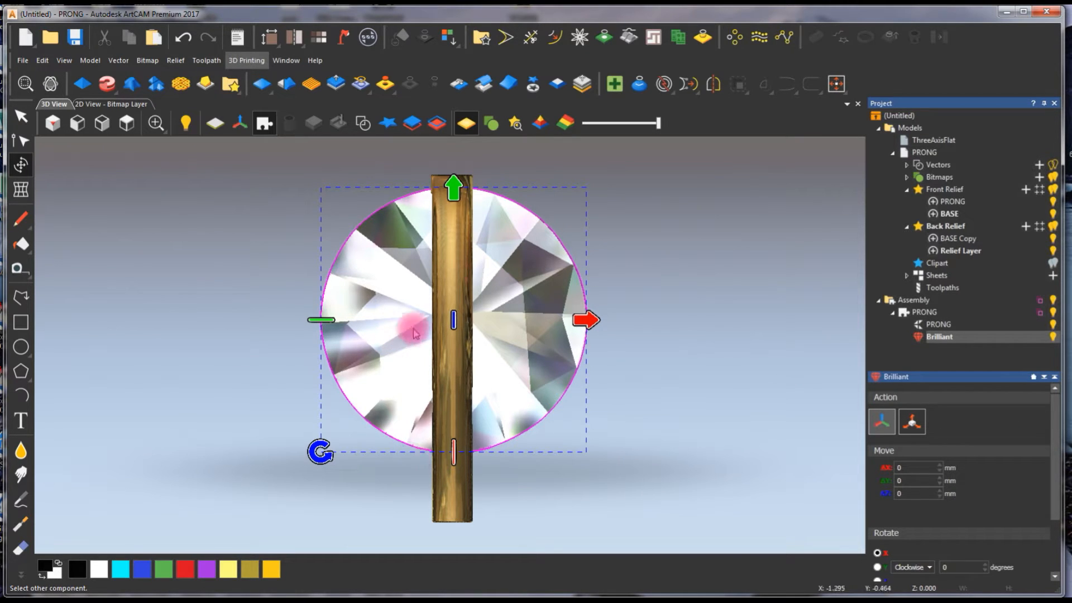
drag(453, 320, 455, 311)
drag(453, 444, 486, 219)
click(679, 383)
scroll(425, 372, up, 1)
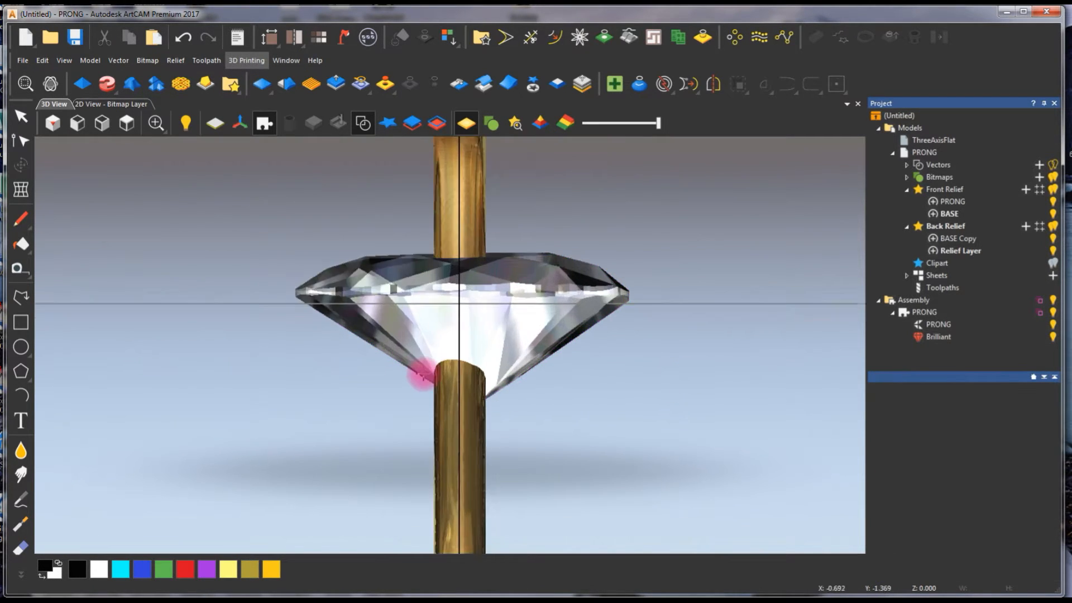
scroll(476, 365, down, 1)
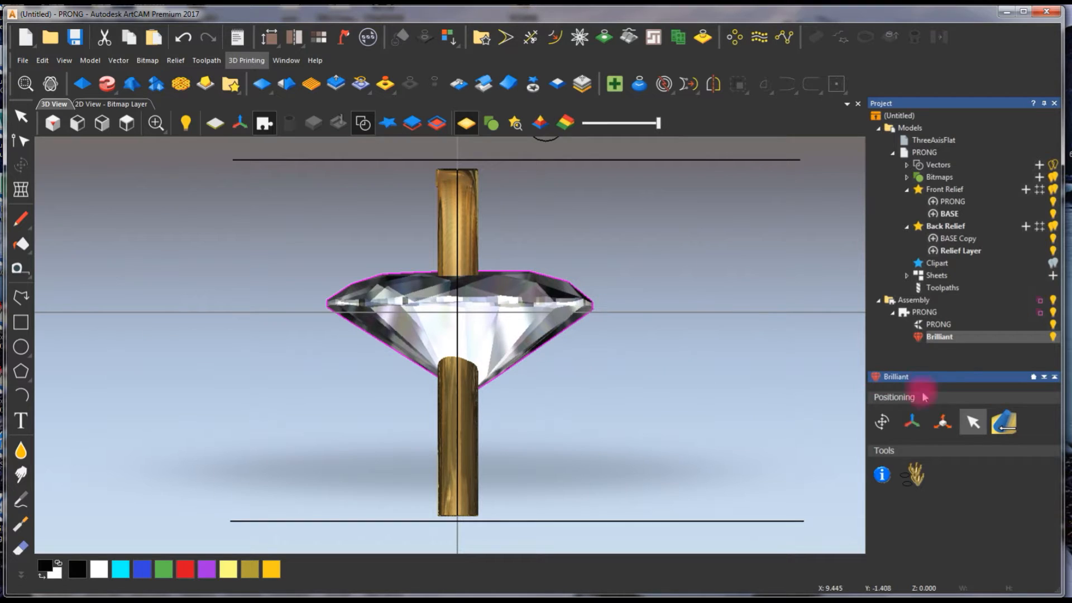
- Move the upright Brilliant gem up along the prong to just below the prong's tip
click(491, 310)
drag(458, 272, 459, 189)
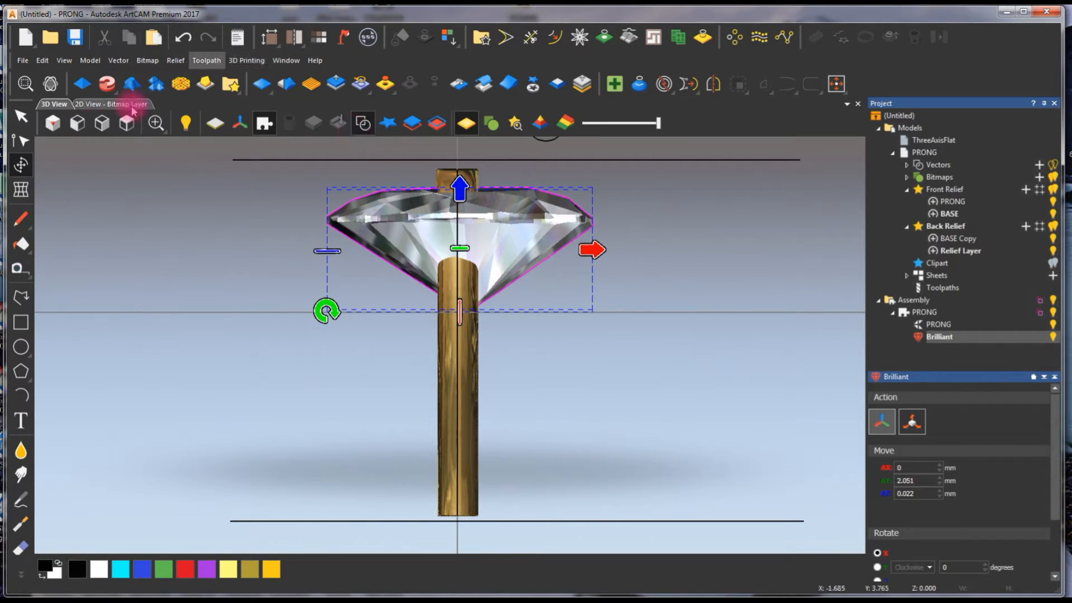
click(52, 123)
click(102, 123)
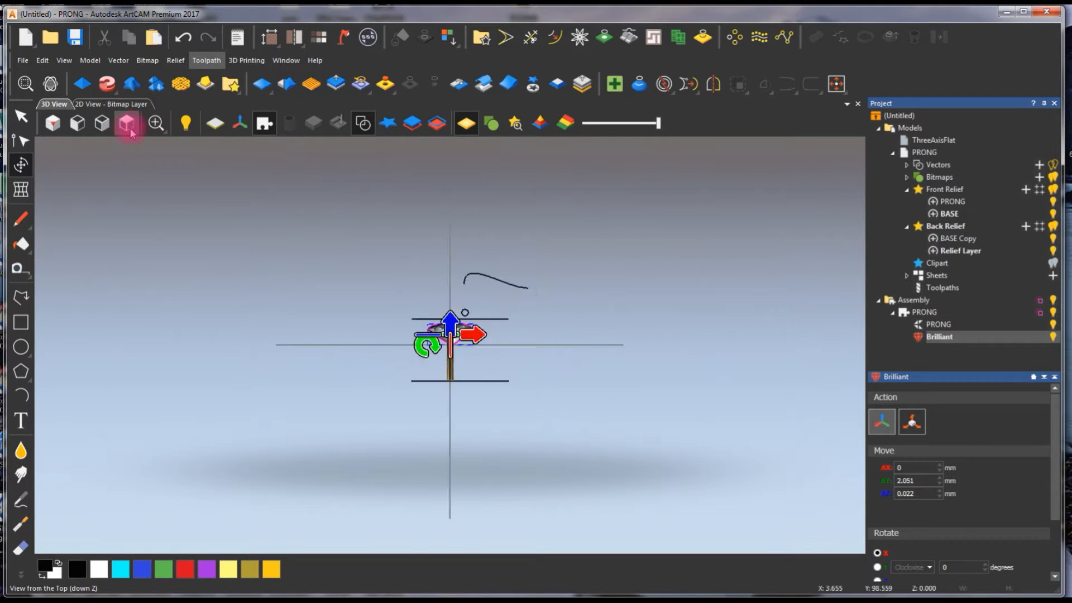
click(335, 229)
- Examine the gem and prong in the 2D and 3D views with the vectors hidden, ending in the view from above
scroll(458, 350, up, 5)
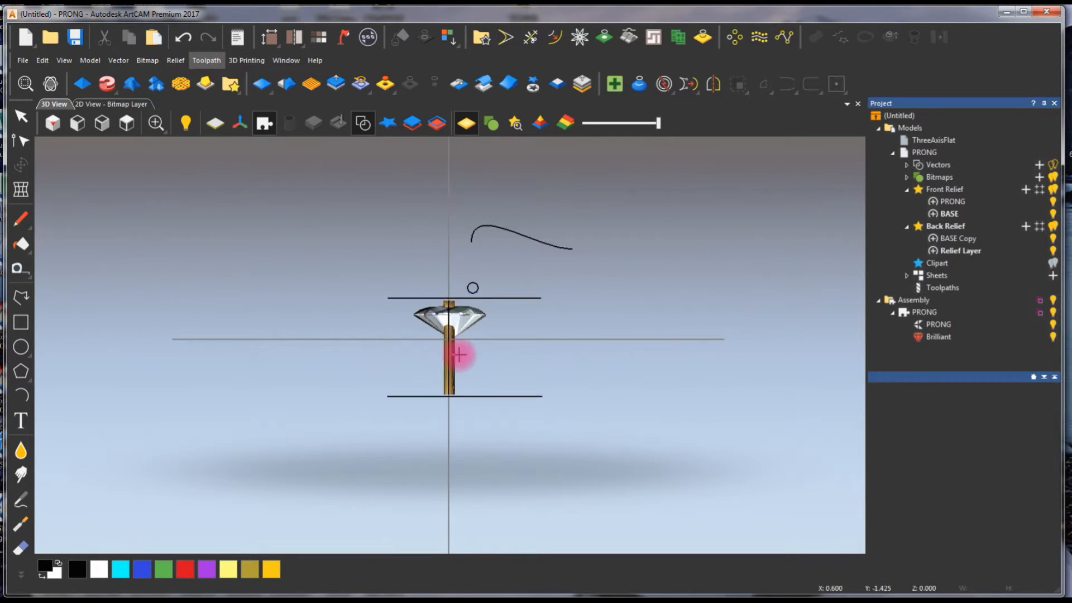
drag(555, 351, 525, 358)
click(110, 104)
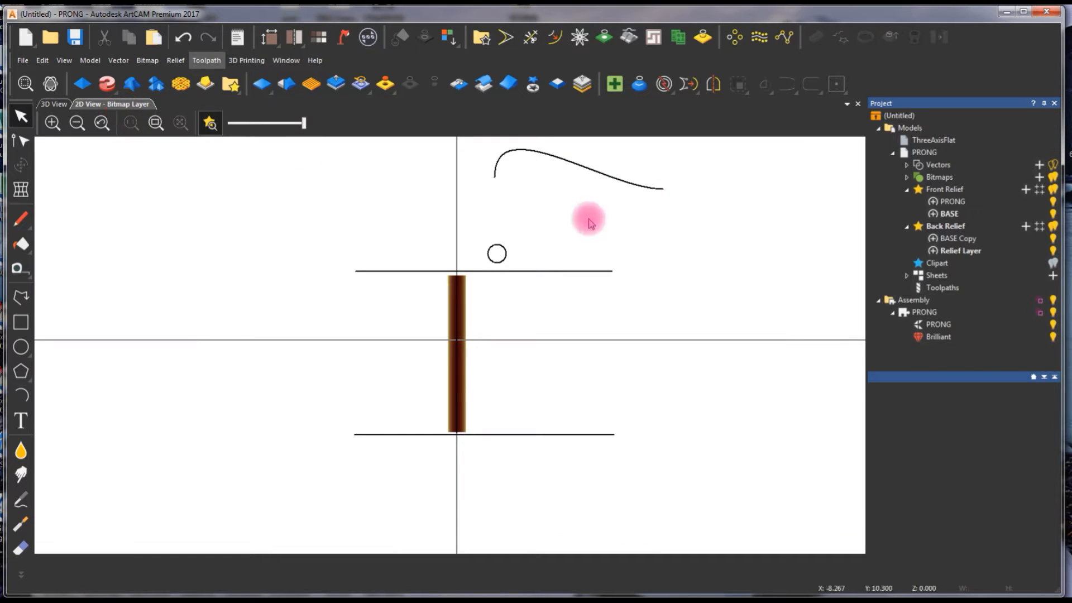
click(61, 104)
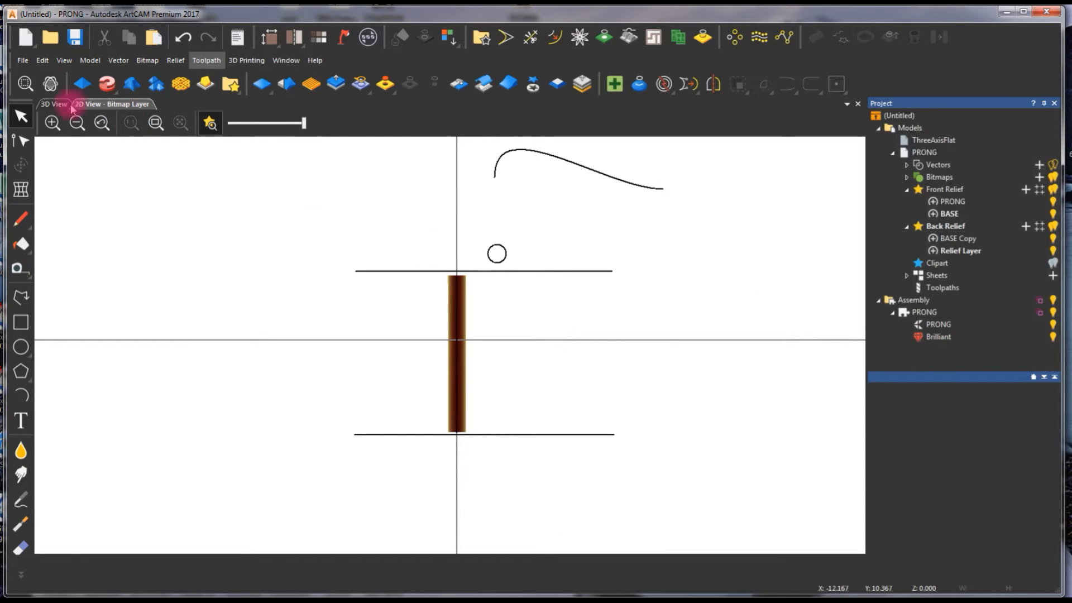
drag(394, 303, 426, 331)
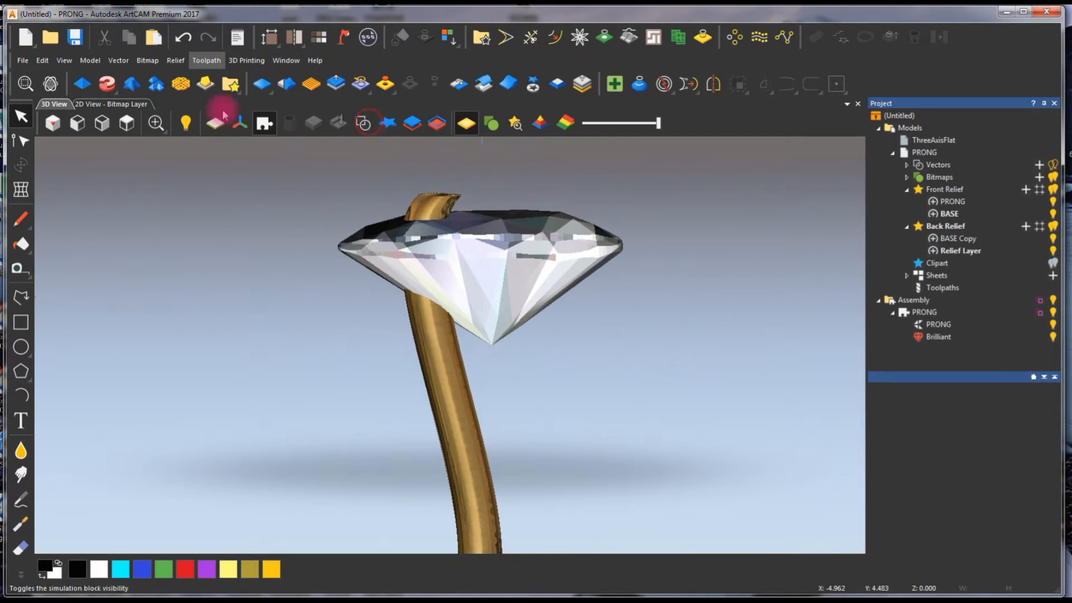
click(126, 124)
scroll(437, 367, up, 1)
scroll(448, 359, down, 2)
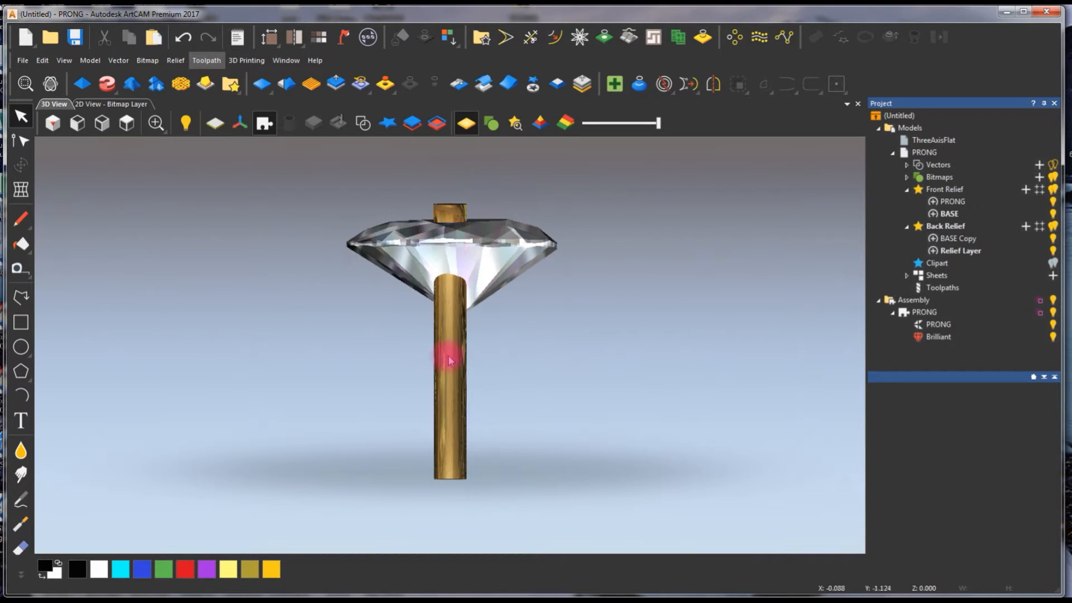
- Centre the Brilliant gem on the world centre, and try a nudge of step 1 along Z and back
click(937, 338)
click(921, 422)
click(955, 400)
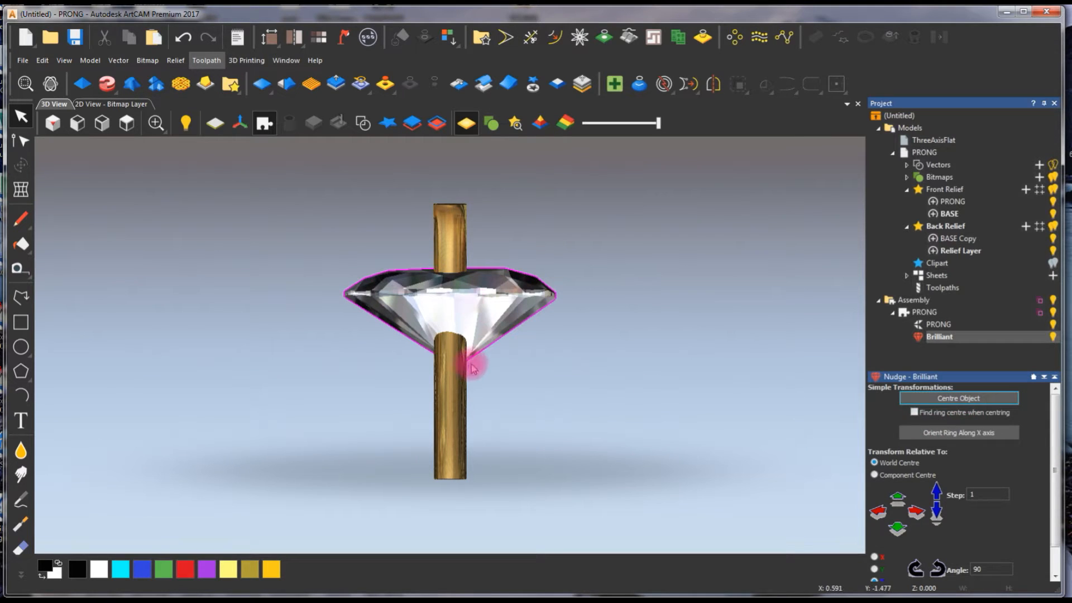
click(937, 492)
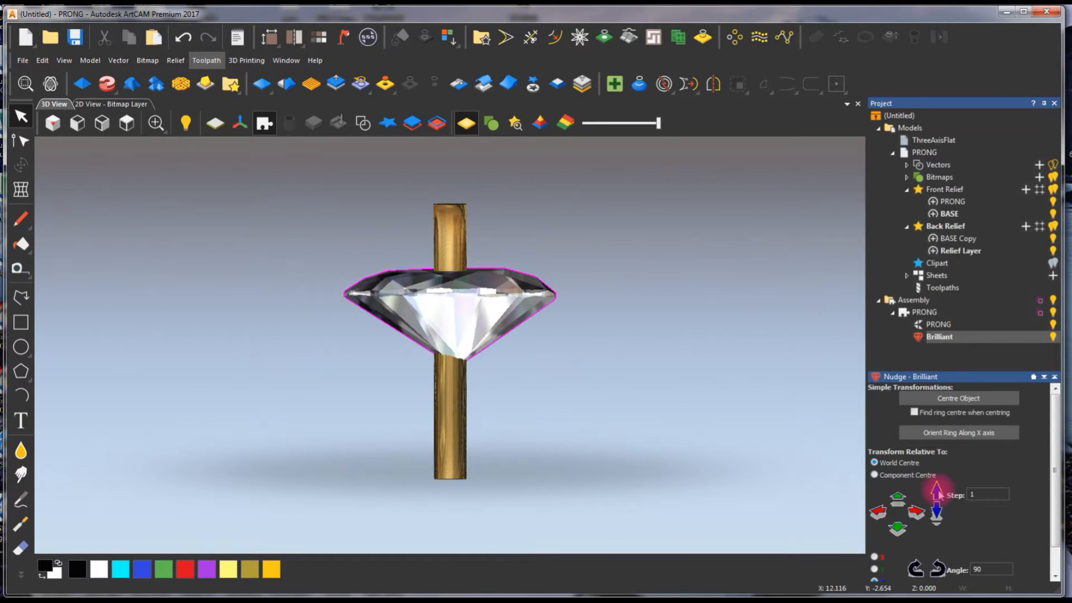
click(938, 508)
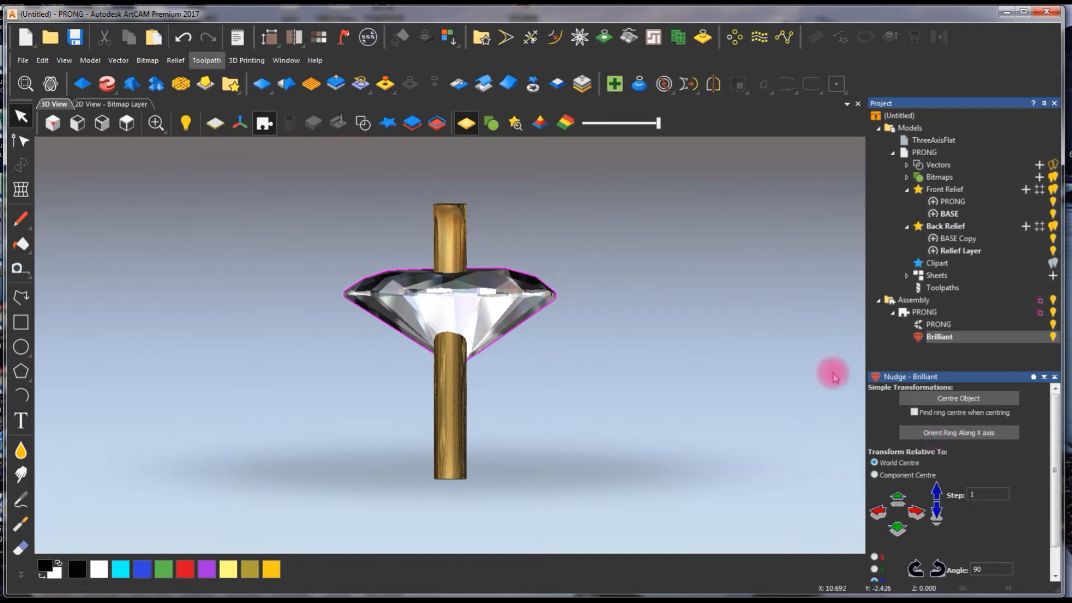
- Centre the PRONG mesh on the world centre
click(938, 324)
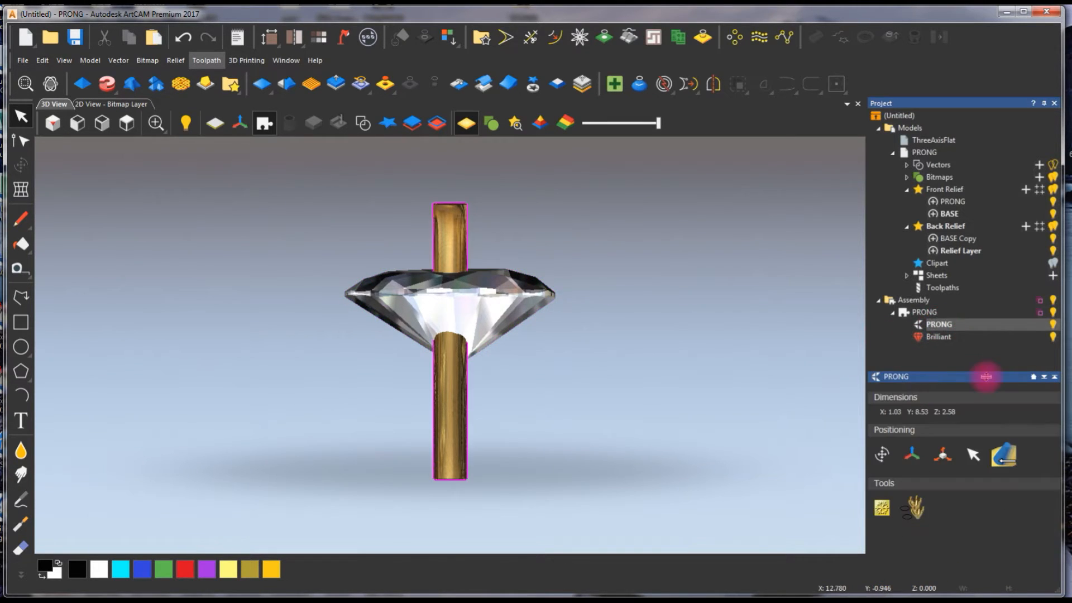
click(915, 456)
click(947, 400)
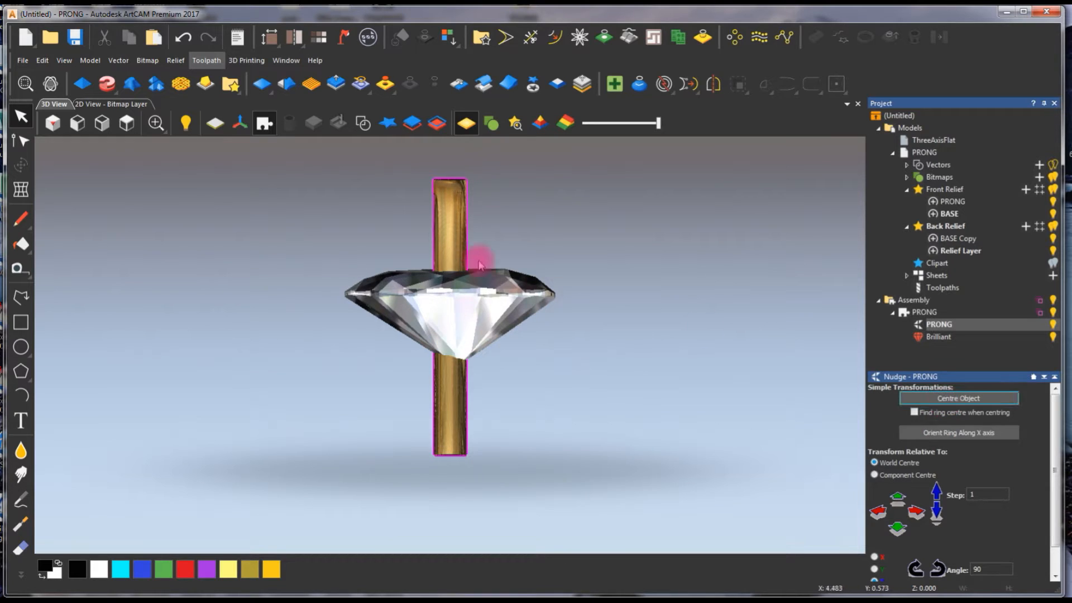
- Raise the centred Brilliant gem along the prong until its table sits just below the prong's tip
click(940, 337)
click(882, 422)
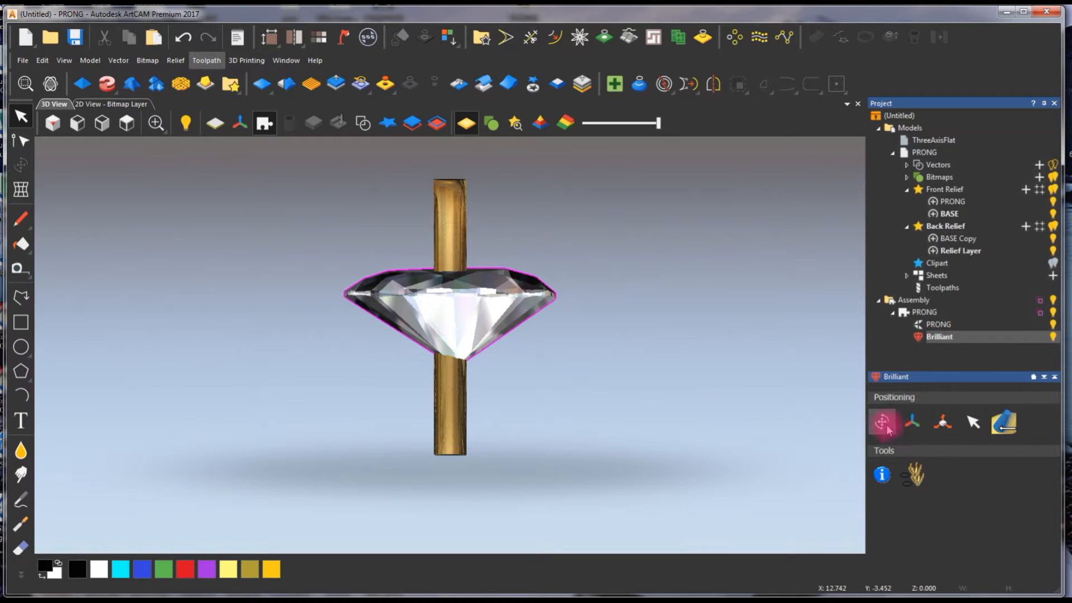
drag(450, 256, 450, 191)
drag(584, 376, 614, 376)
click(911, 420)
- Rotate the PRONG mesh 90 degrees clockwise about the Y axis so its curved profile faces the view from above
click(939, 325)
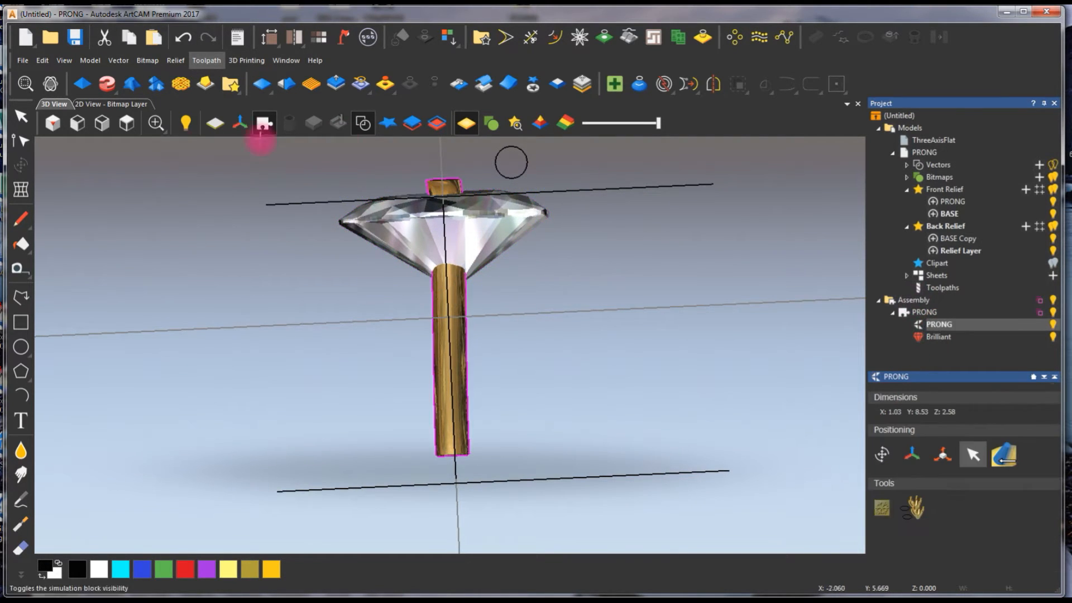
click(131, 125)
scroll(403, 384, up, 5)
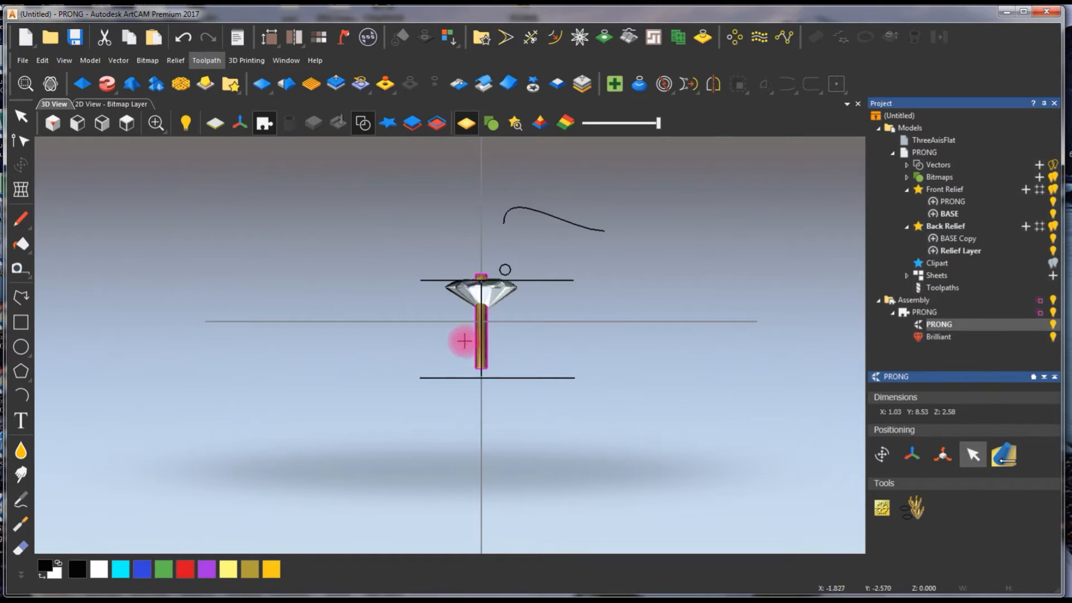
click(881, 455)
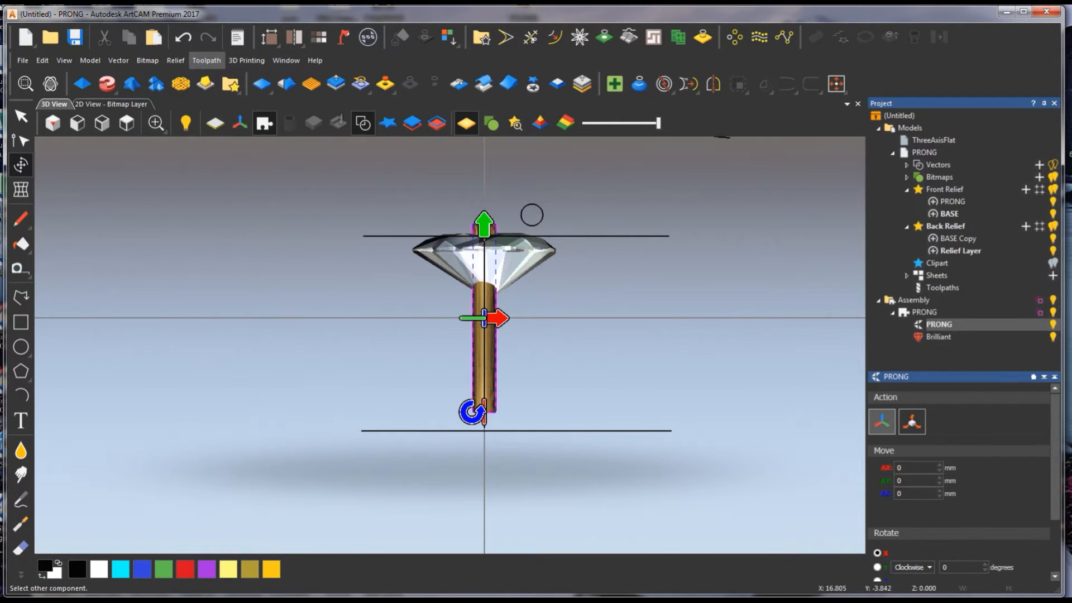
scroll(1055, 502, down, 3)
click(877, 496)
click(943, 497)
drag(955, 497, 866, 491)
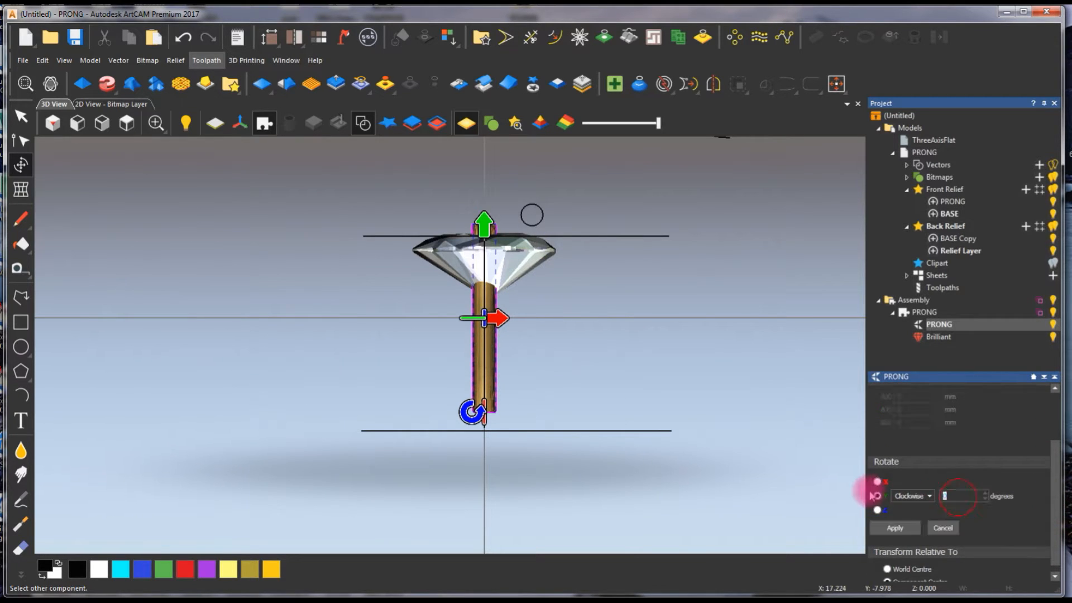
text(90)
click(903, 529)
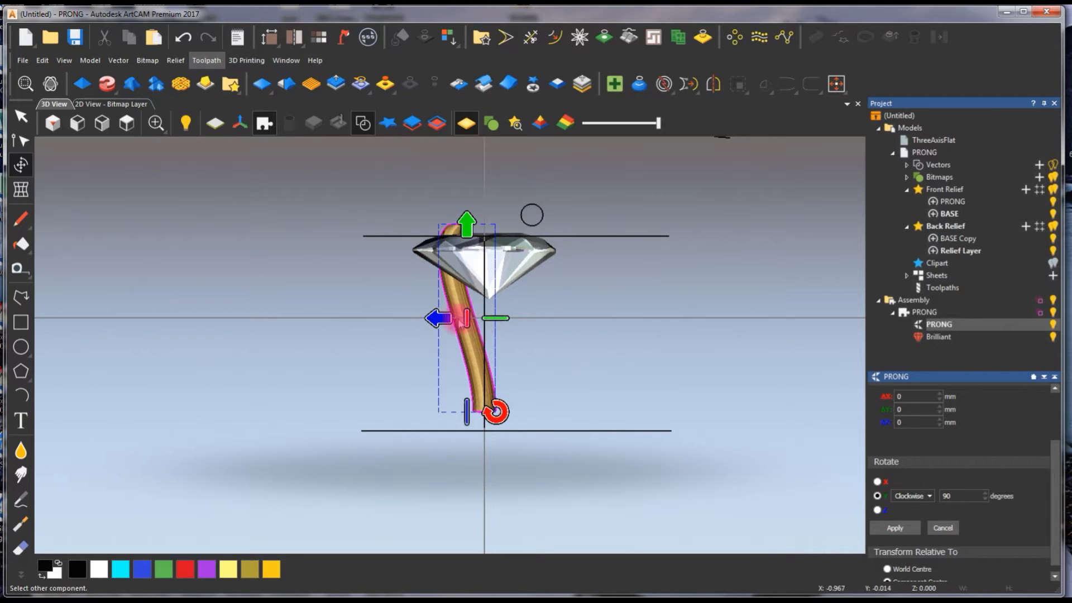
- Move the PRONG mesh outward to the gem's edge and tilt it about -13.3 degrees about the X axis
drag(437, 318, 401, 319)
drag(460, 413, 486, 407)
scroll(478, 355, up, 3)
scroll(479, 356, up, 1)
scroll(469, 329, down, 1)
drag(357, 315, 365, 310)
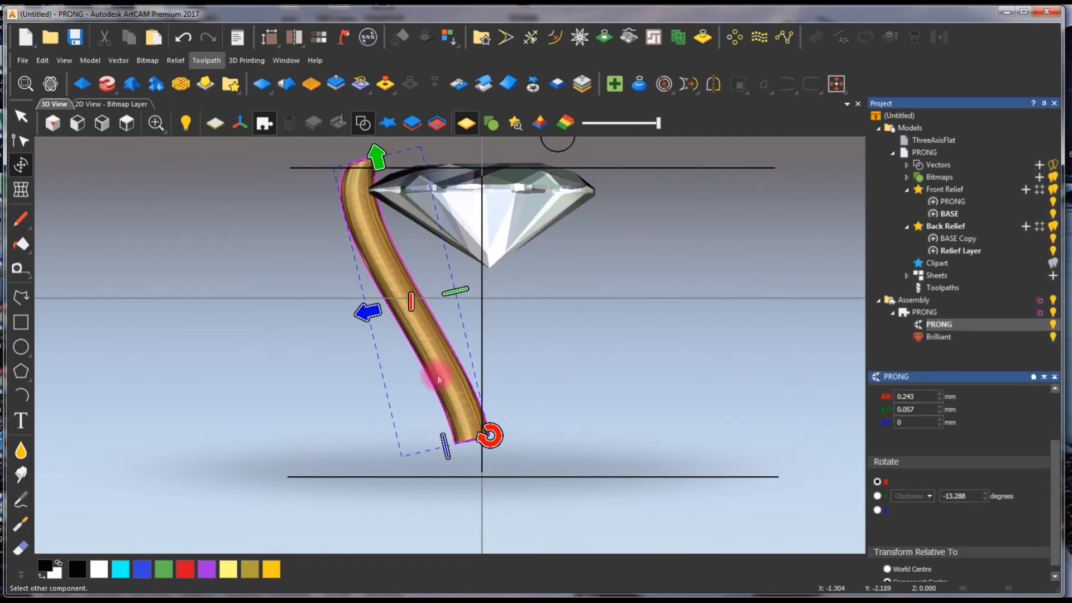
- Fine-tune the tilted PRONG mesh's position with small sideways moves so its upper end meets the gem's girdle
scroll(441, 371, up, 1)
scroll(438, 371, down, 1)
drag(369, 305, 368, 305)
scroll(413, 261, down, 1)
scroll(414, 240, up, 1)
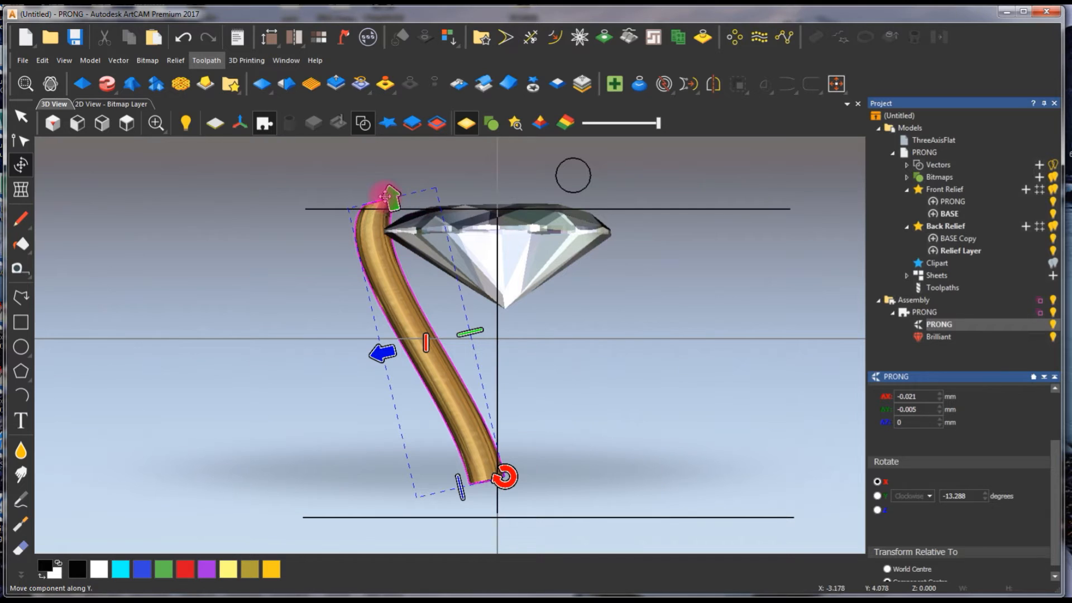
drag(380, 351, 377, 349)
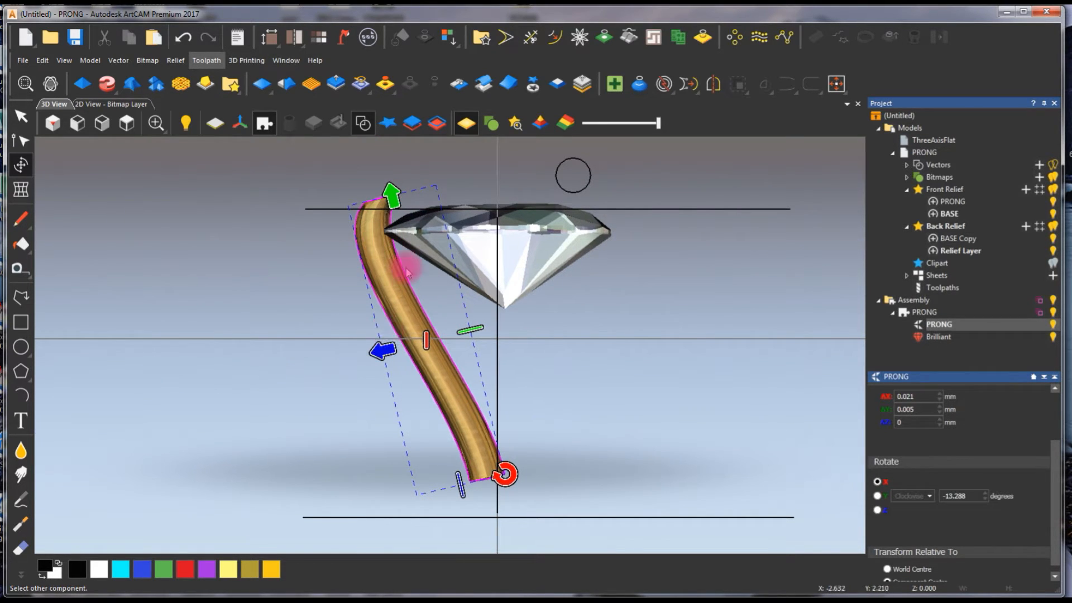
- Hide the Brilliant gem inside the PRONG component
click(893, 315)
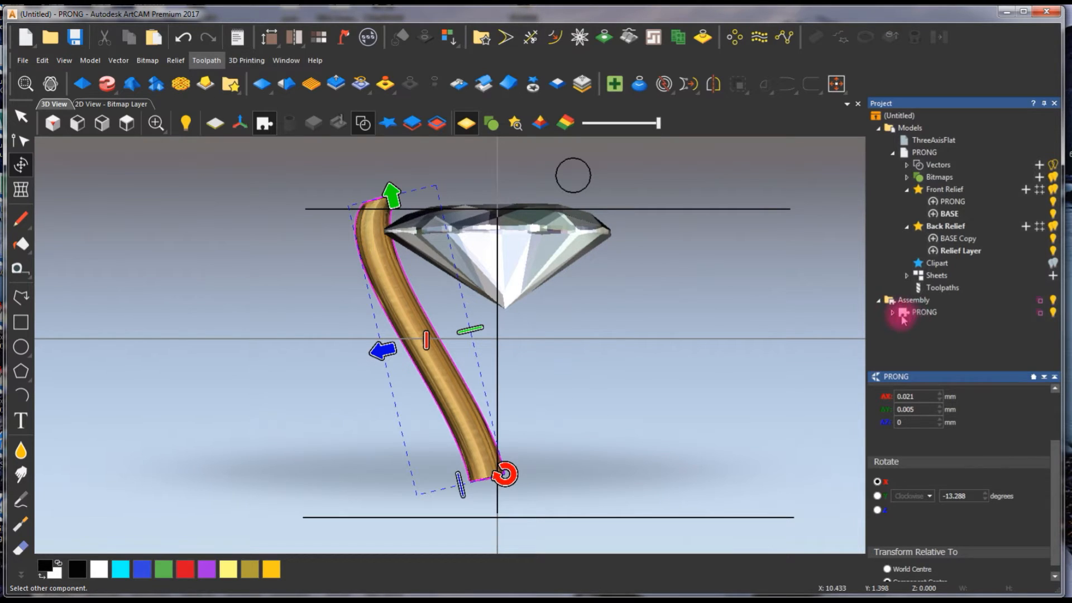
click(893, 314)
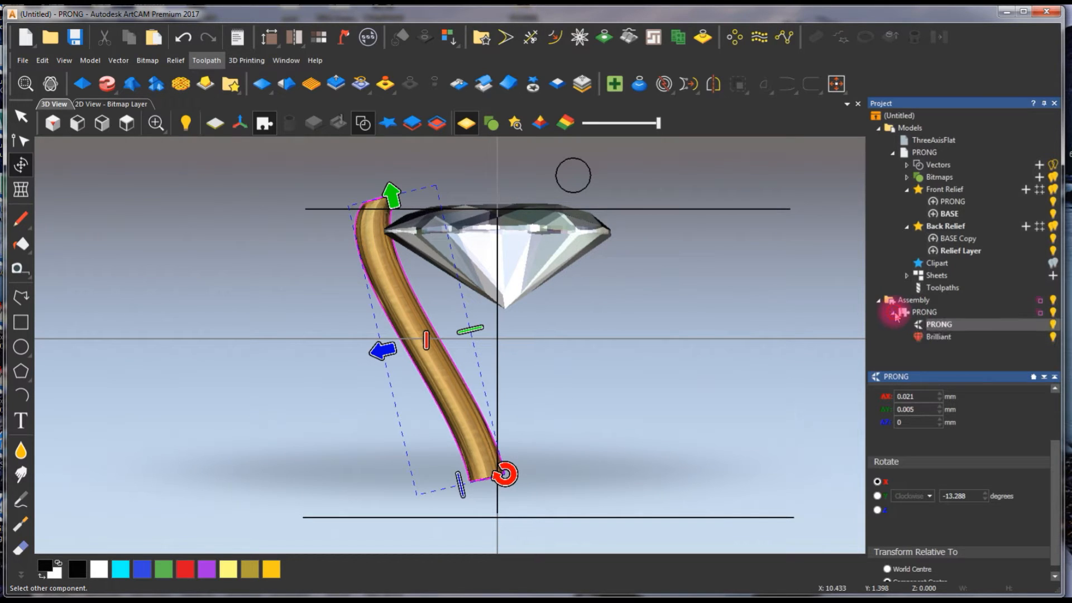
click(1054, 338)
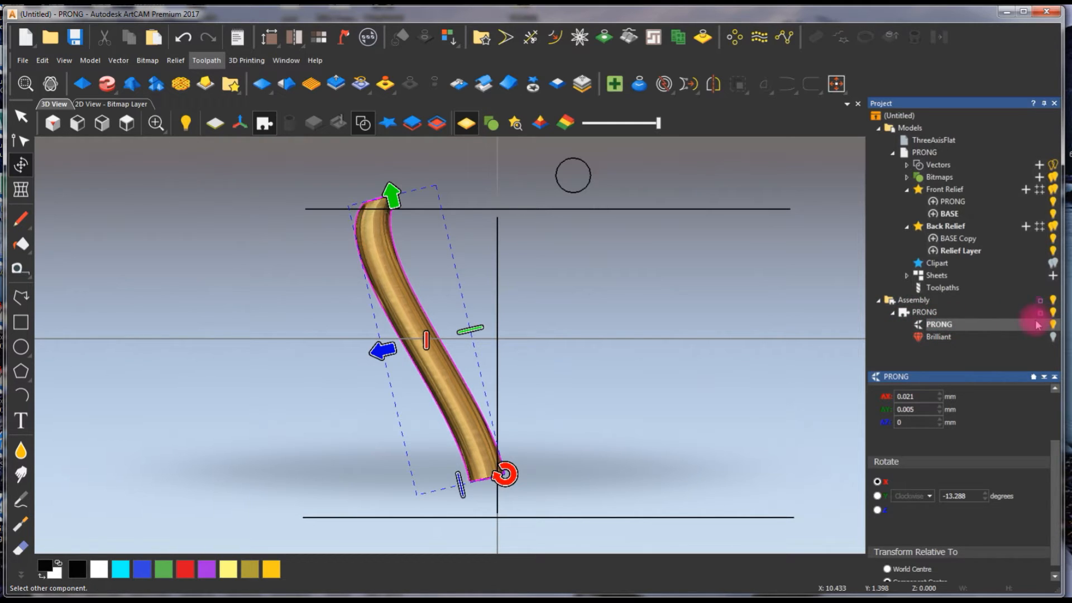
- Copy-rotate the PRONG component about the world centre's Y axis, 6 copies over a total of 360 degrees, nested inside a new assembly
click(1033, 378)
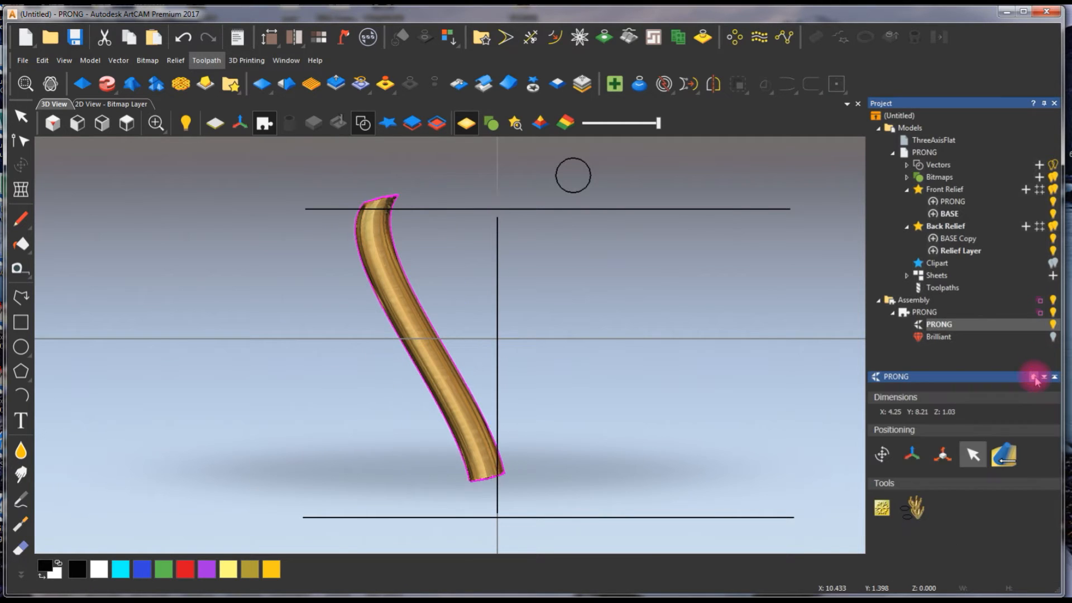
click(936, 314)
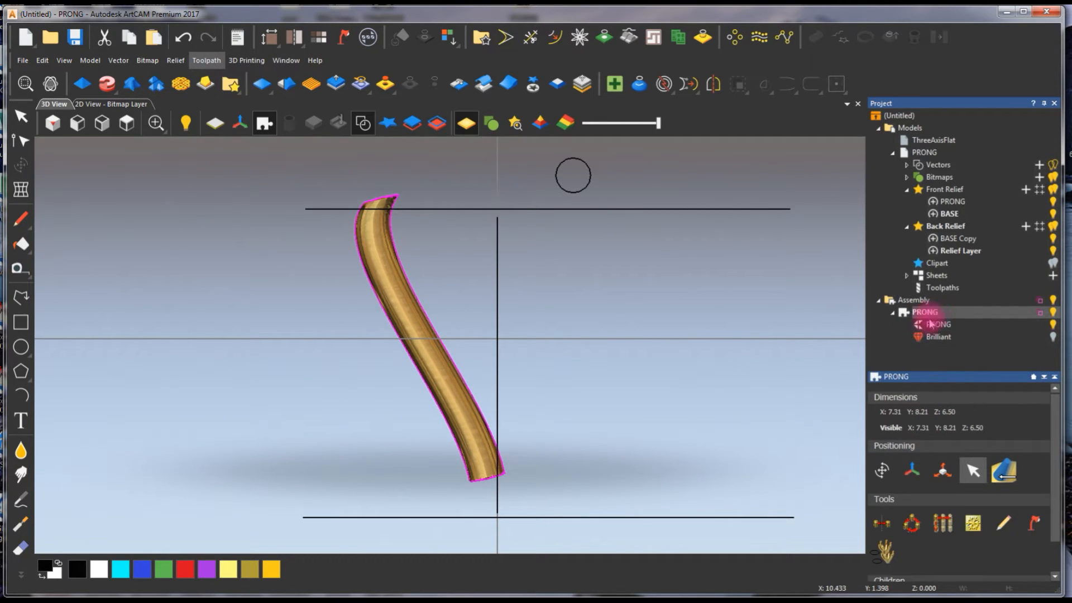
click(913, 522)
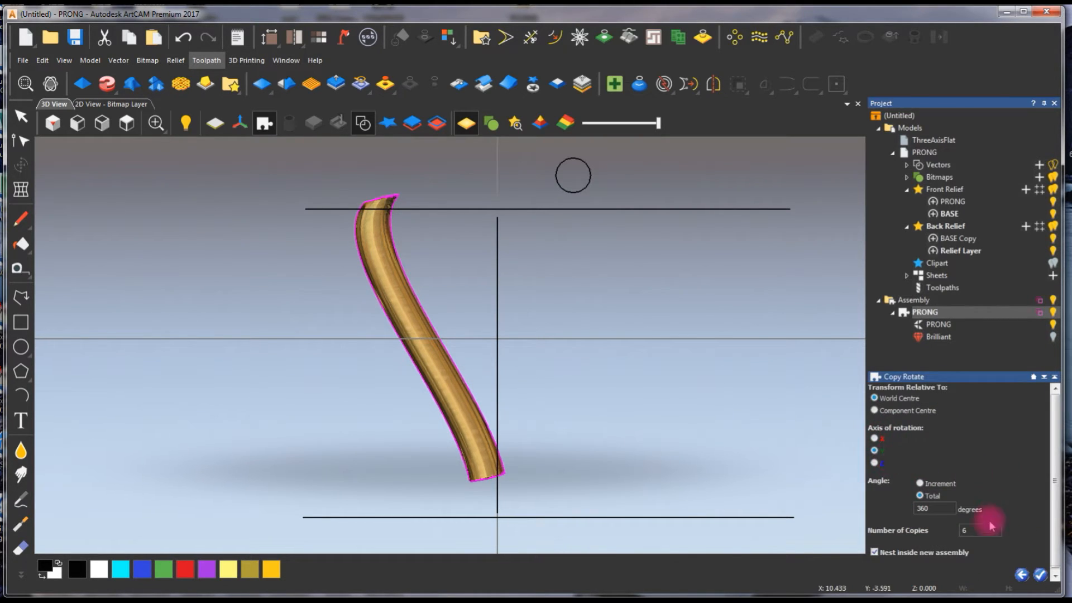
click(931, 510)
double_click(927, 508)
drag(1053, 499, 1053, 531)
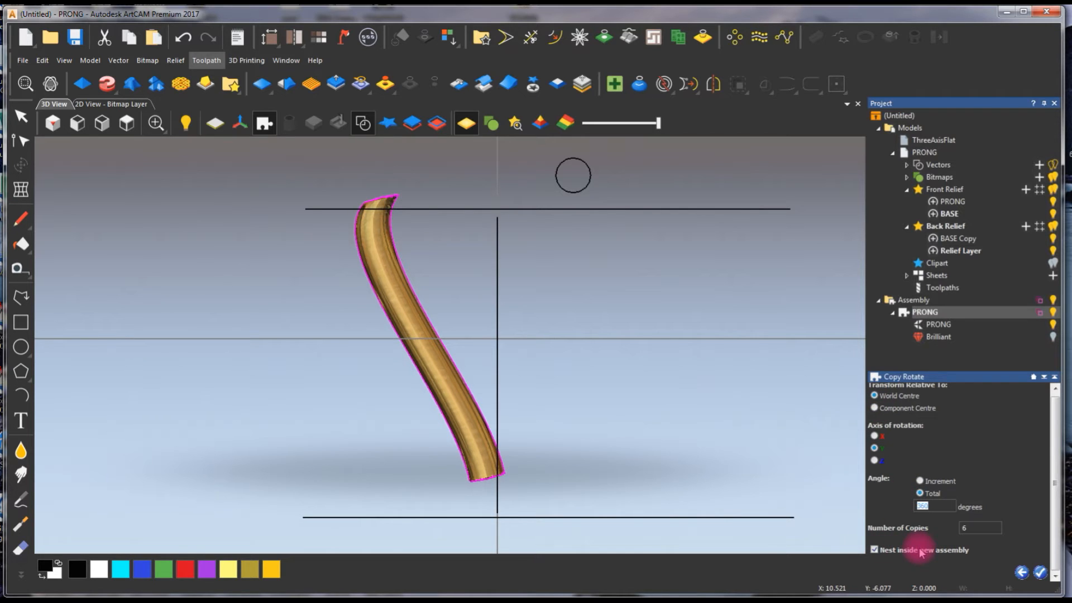
click(1039, 572)
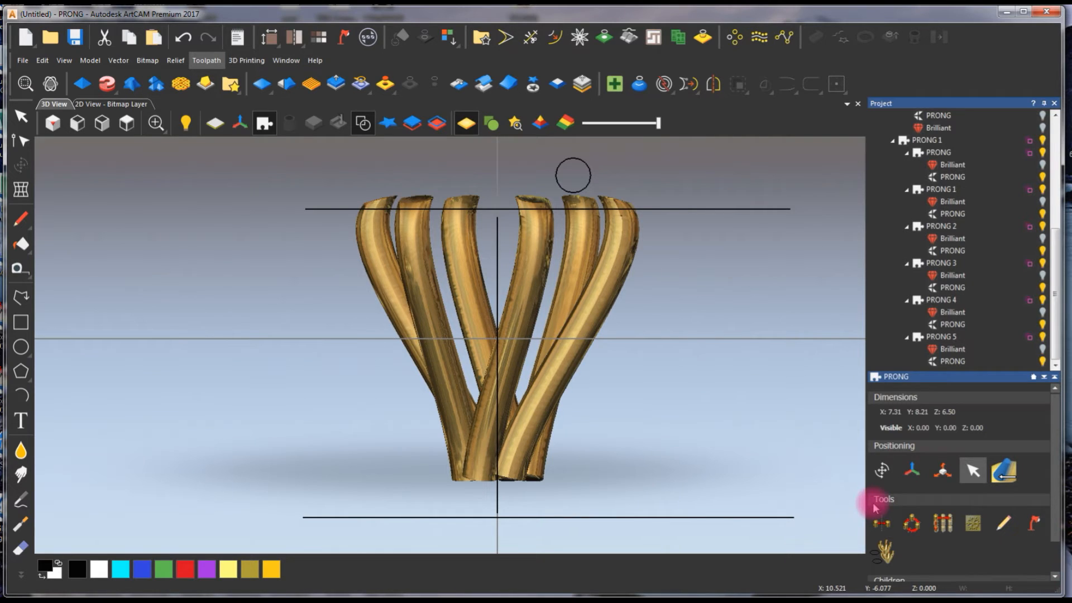
- Collapse the PRONG 1 assembly and show the original PRONG component with its Brilliant gem
click(713, 294)
scroll(606, 276, down, 1)
scroll(601, 300, up, 2)
scroll(504, 298, down, 1)
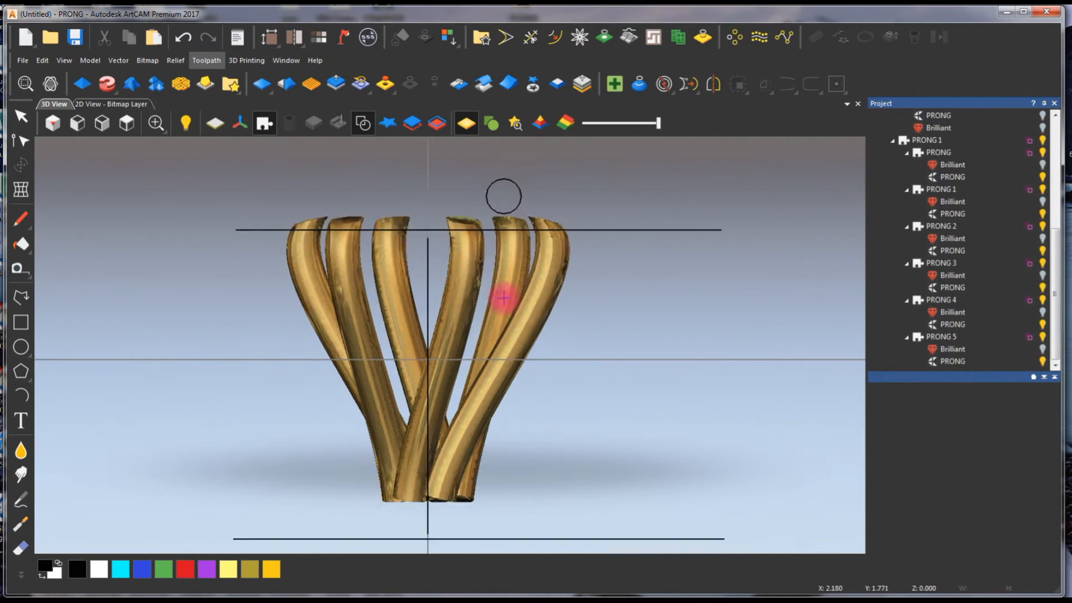
drag(502, 342, 563, 239)
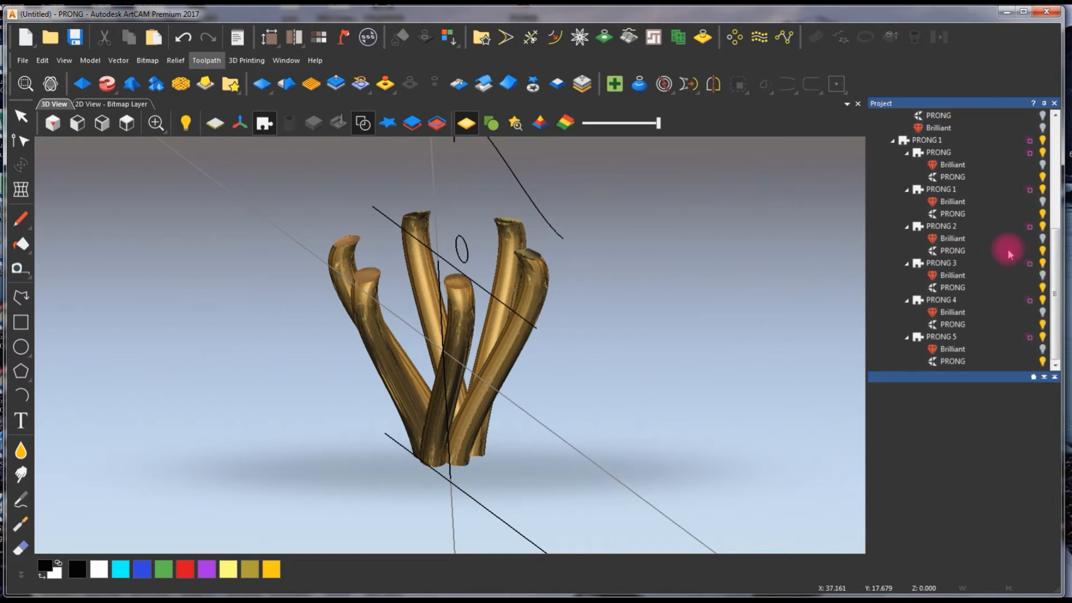
scroll(1039, 273, up, 5)
click(893, 303)
click(1051, 339)
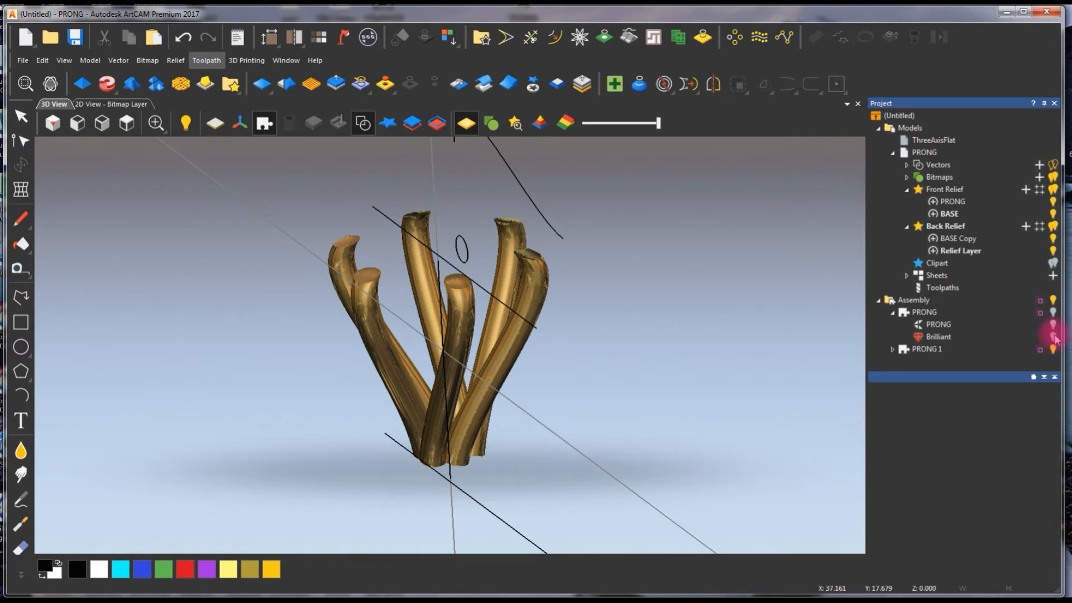
click(1053, 313)
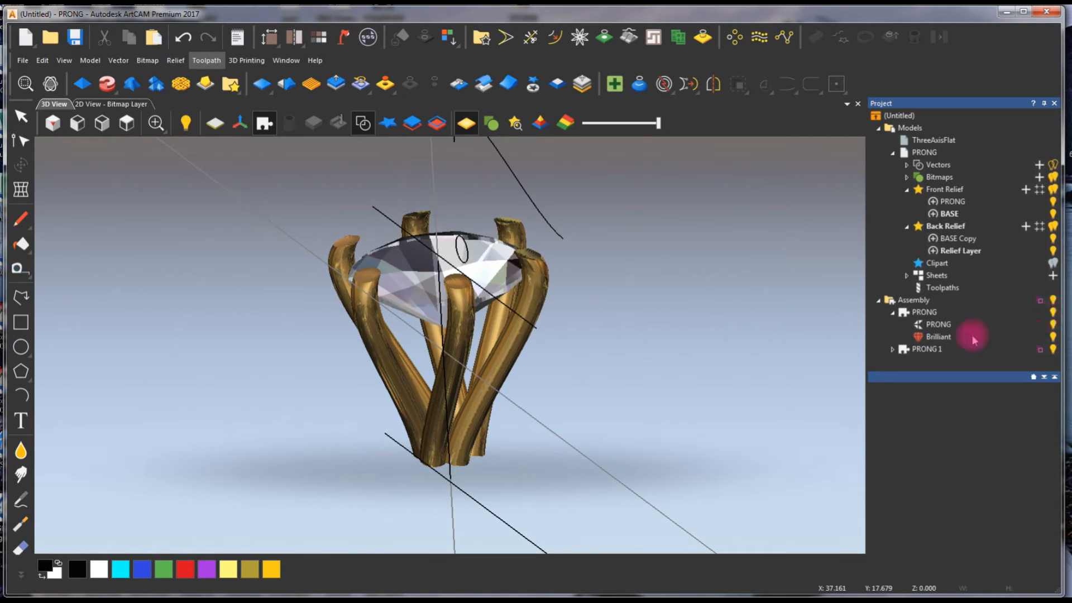
- Hide the vectors in the 3D view and inspect the prong setting from below and the side
drag(447, 342, 357, 168)
click(363, 124)
drag(402, 329, 542, 277)
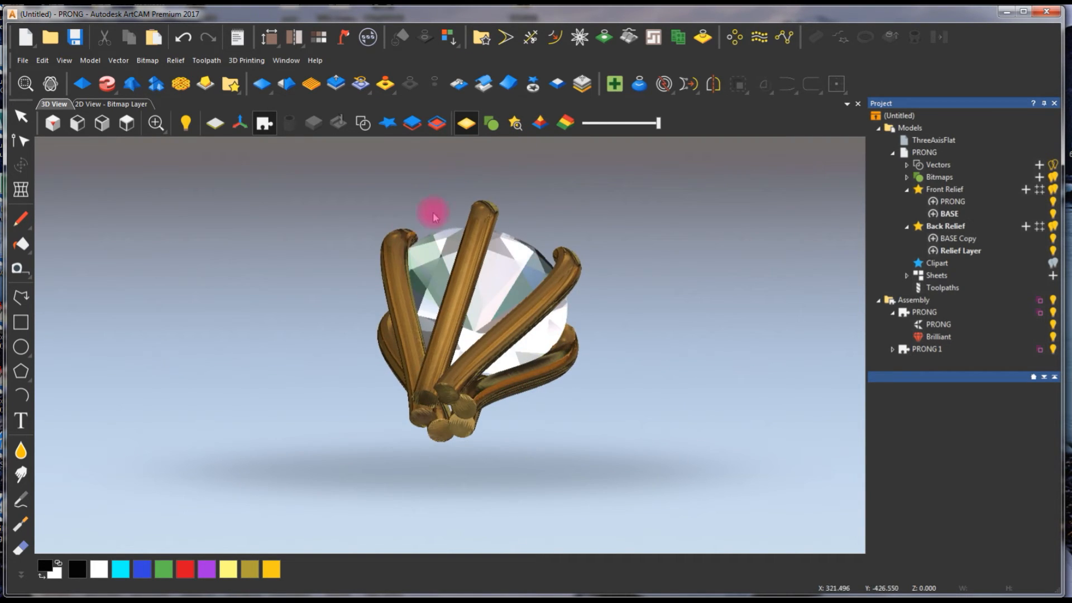
drag(695, 284, 556, 368)
drag(335, 364, 431, 407)
drag(535, 385, 652, 296)
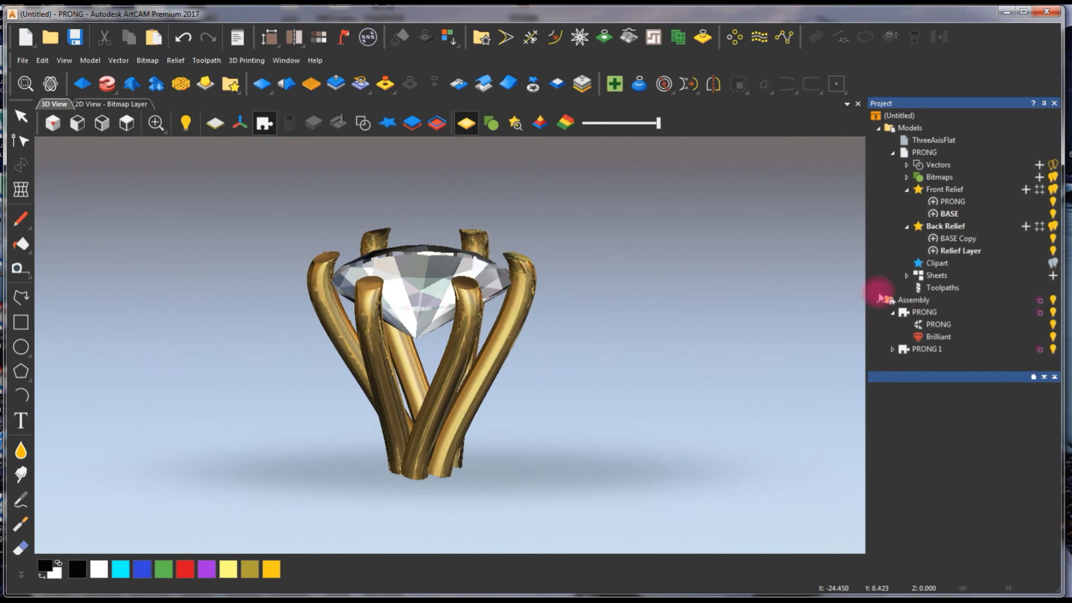
- Select the whole Assembly and choose the saved PRONG setting from the Primitives component library for import
click(893, 312)
click(914, 300)
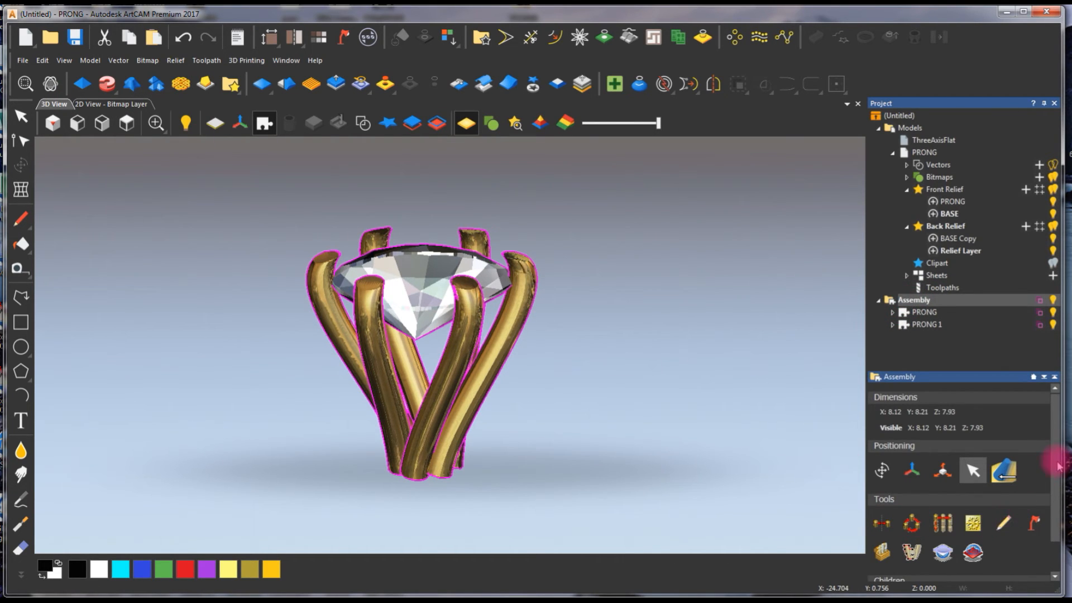
scroll(1048, 553, down, 1)
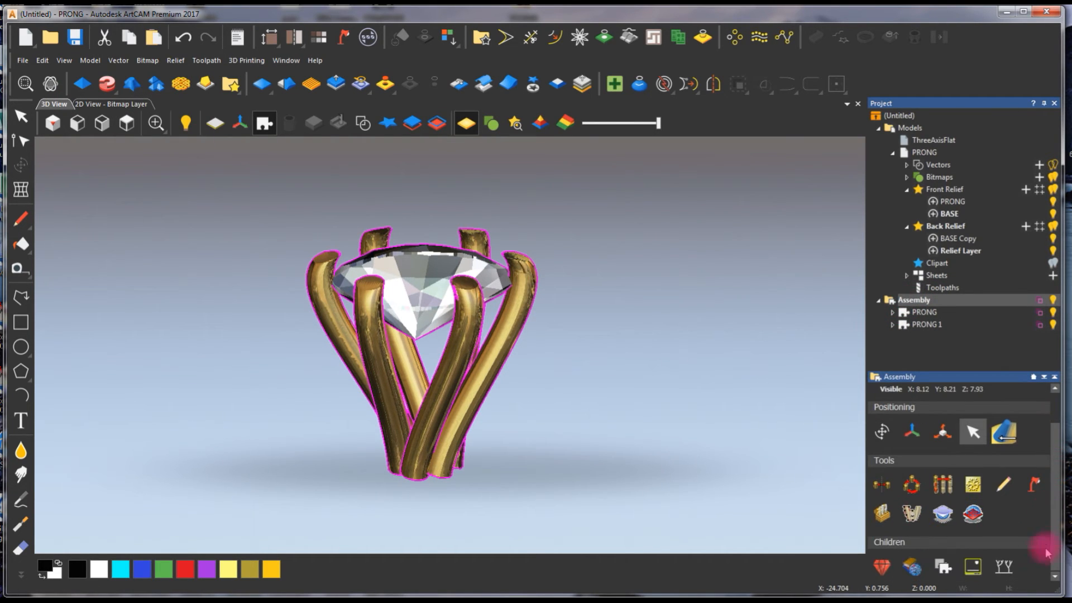
click(914, 567)
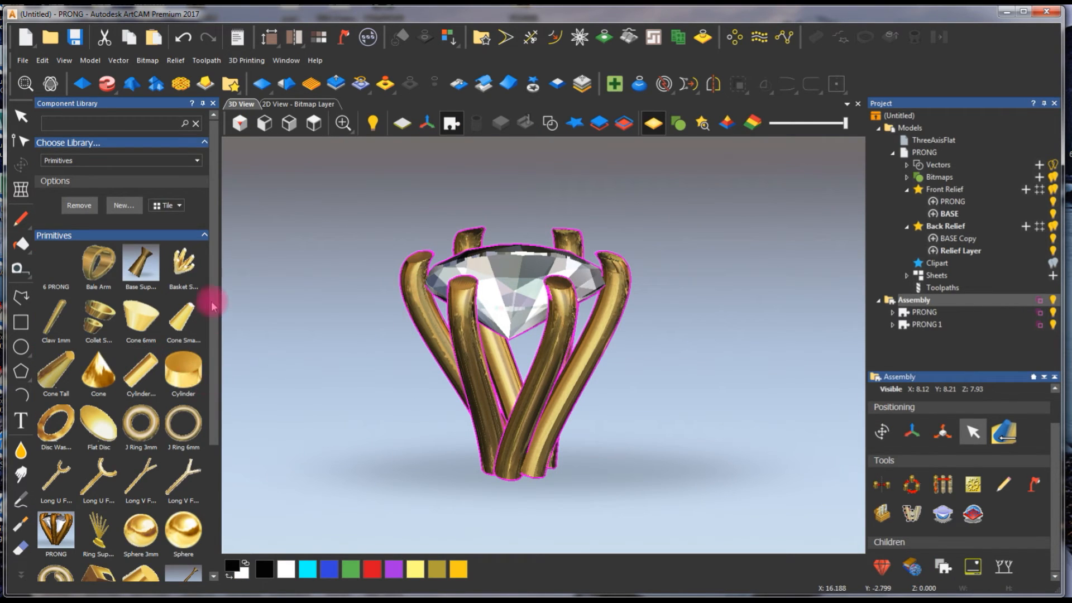
scroll(213, 318, down, 3)
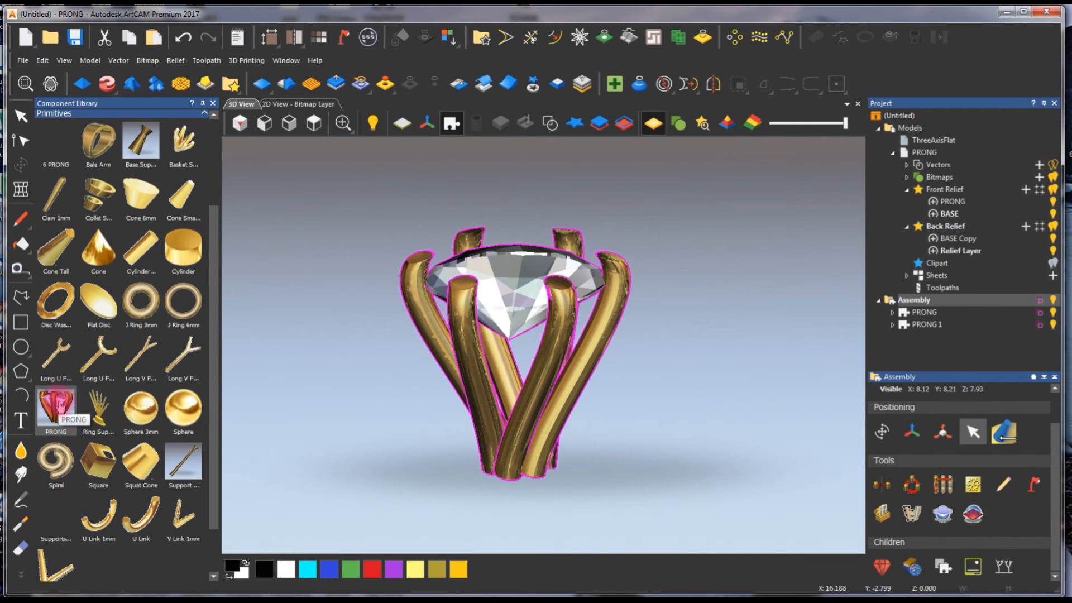
double_click(58, 407)
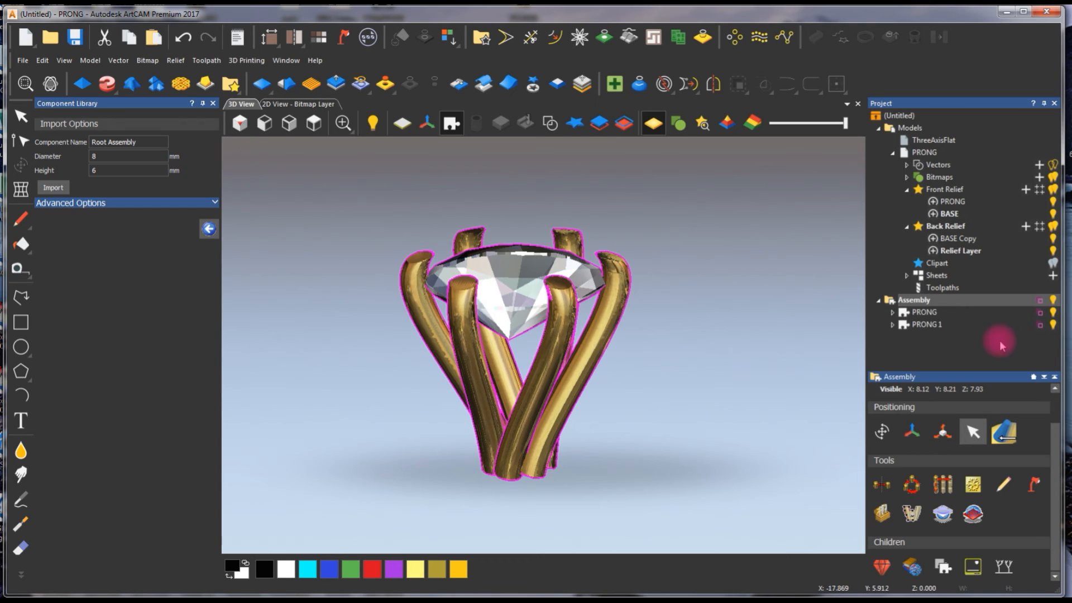
- Hide the PRONG and PRONG 1 components and import the library setting with diameter 8 mm and height 6 mm
click(1053, 326)
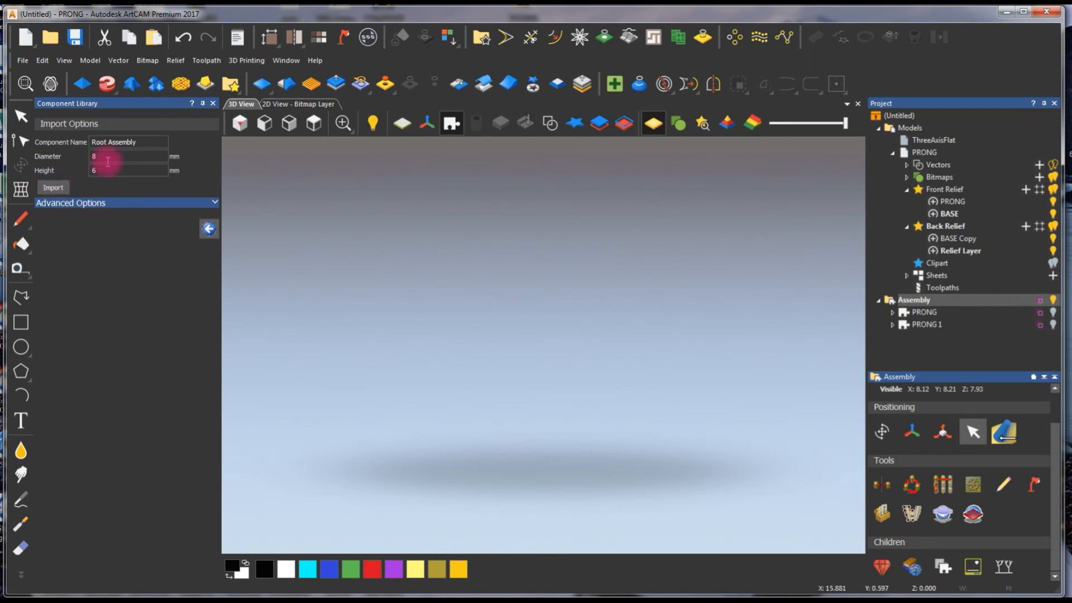
click(56, 188)
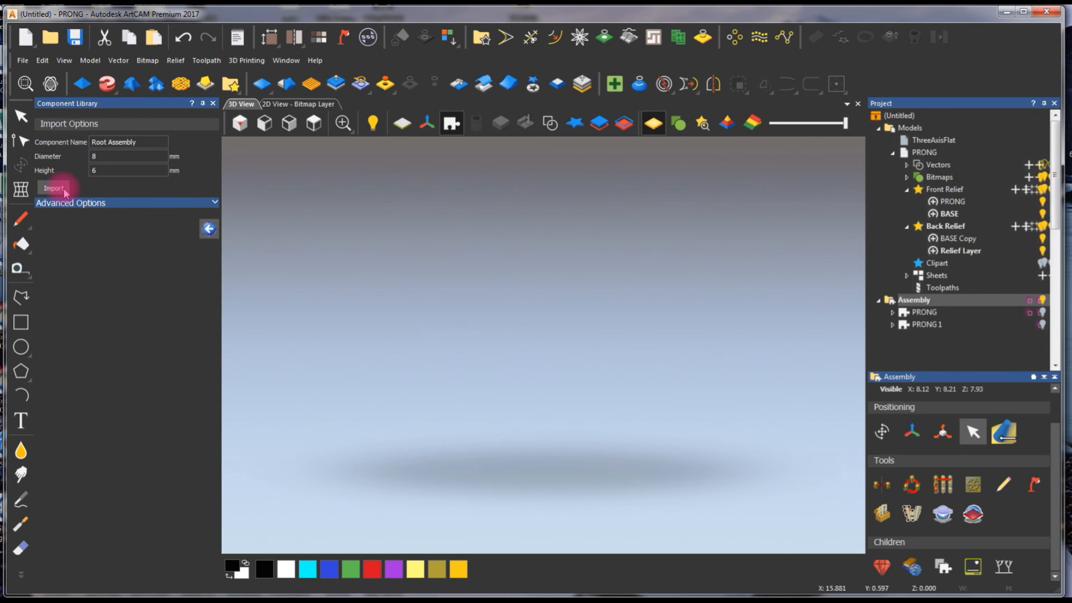
right_click(507, 324)
click(507, 321)
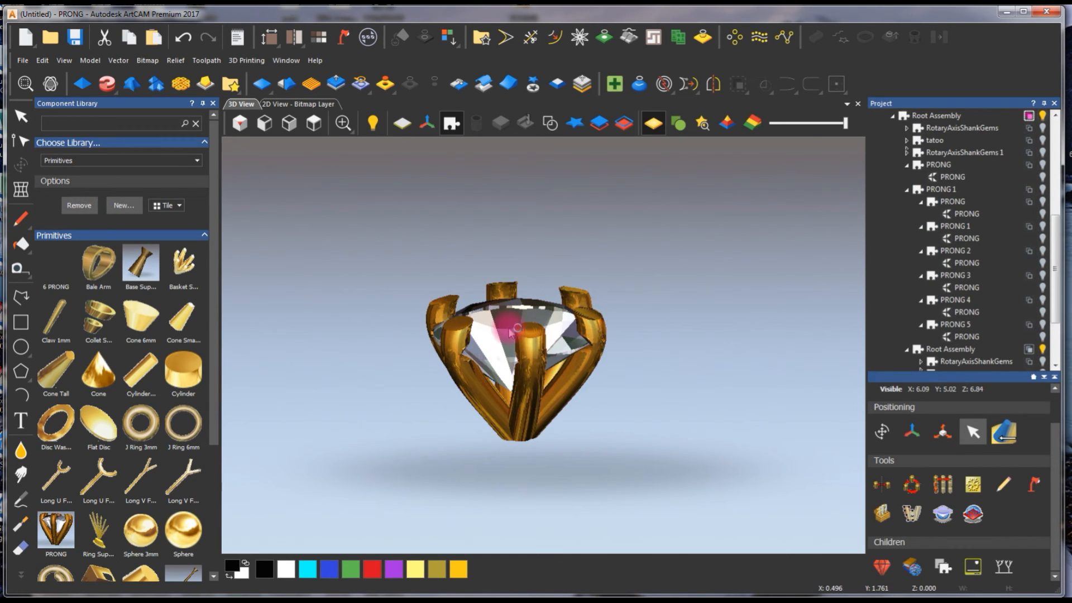
- Examine the imported library setting from several angles, checking how its prongs hold the gem
scroll(542, 362, up, 3)
scroll(542, 363, down, 2)
drag(670, 409, 469, 224)
drag(464, 433, 638, 225)
drag(525, 391, 564, 146)
drag(479, 494, 560, 182)
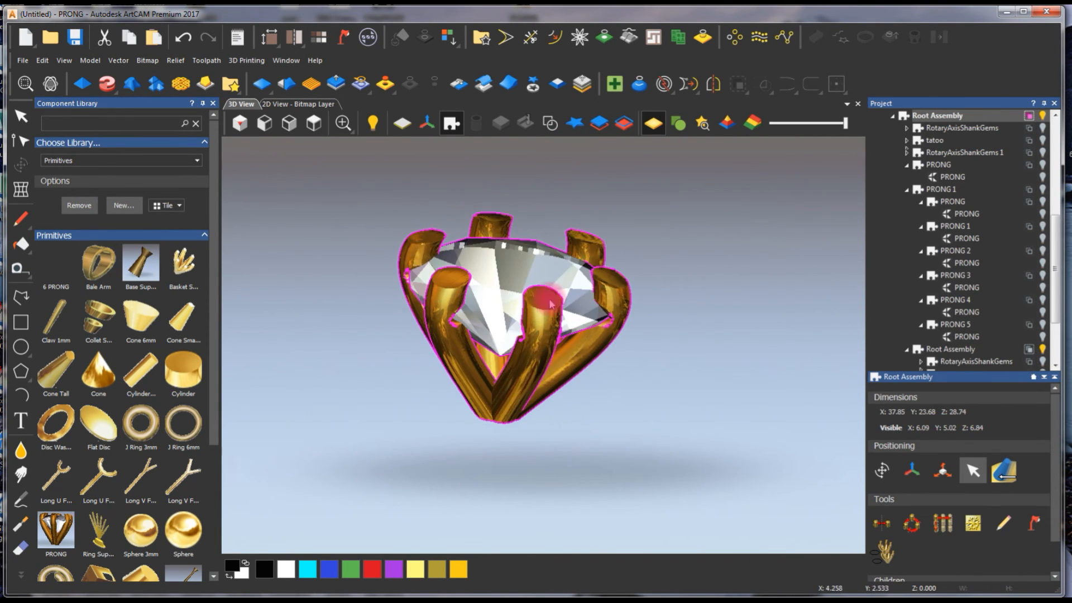
drag(563, 371, 566, 306)
scroll(543, 348, up, 1)
drag(544, 349, 332, 296)
drag(663, 328, 615, 311)
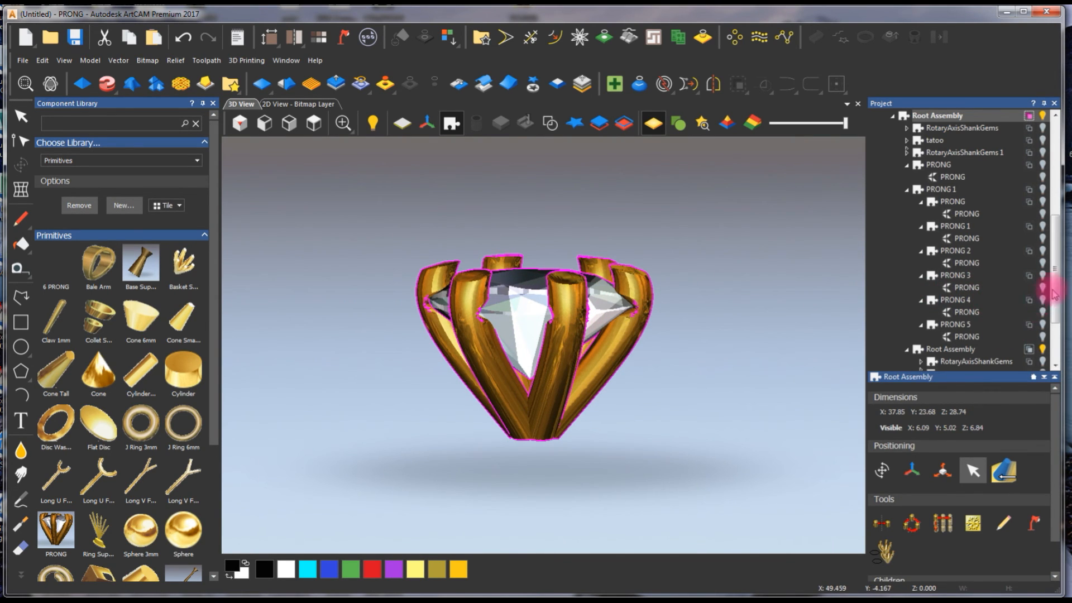
- Hide the imported Root Assembly and show the PRONG and PRONG 1 components again
scroll(1053, 294, up, 3)
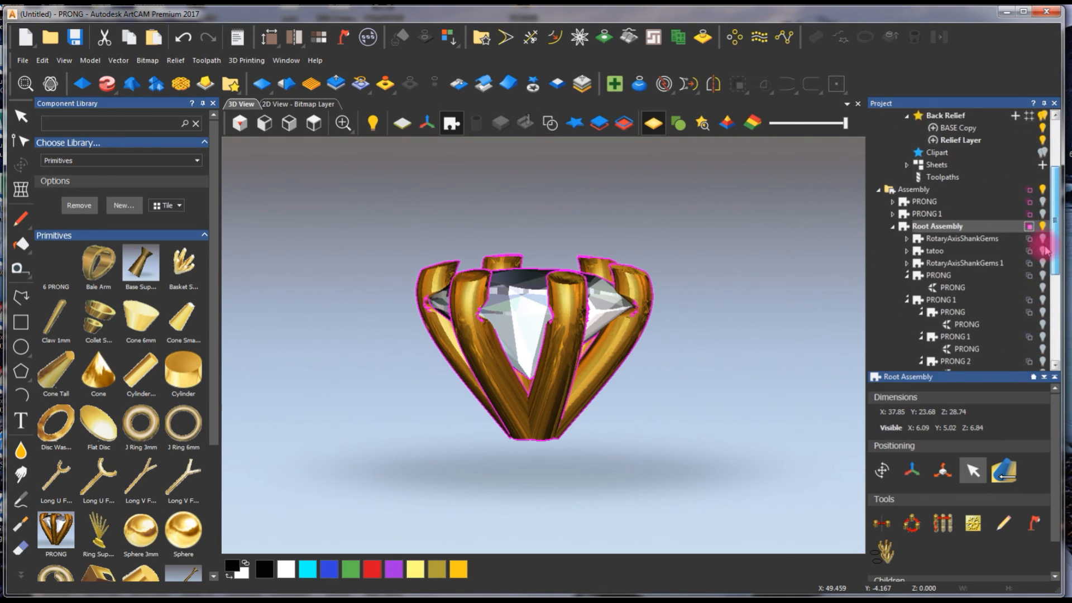
scroll(1045, 251, down, 1)
click(1042, 214)
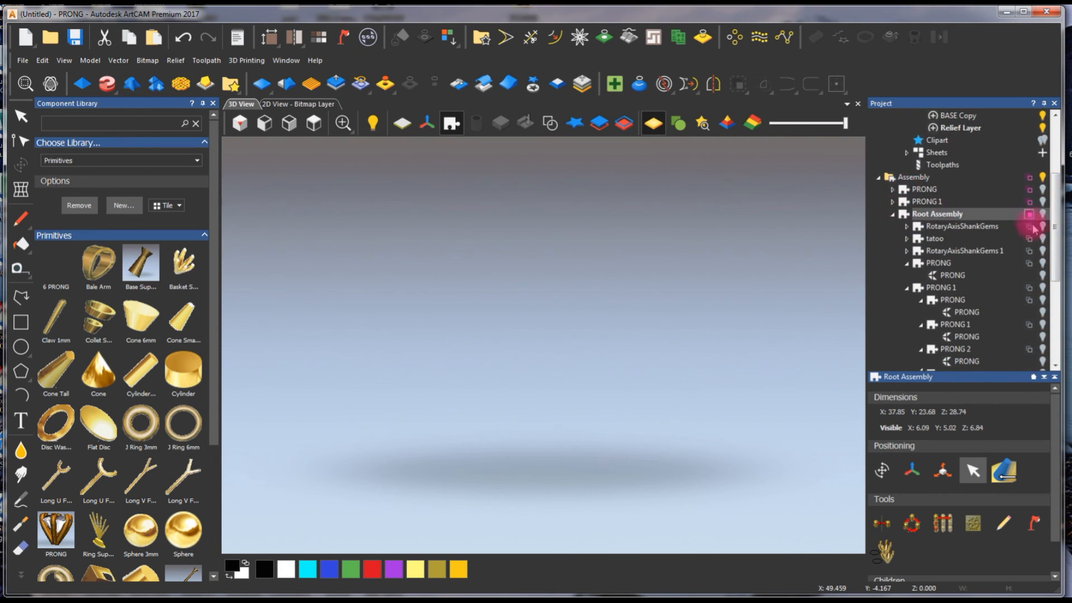
click(1042, 189)
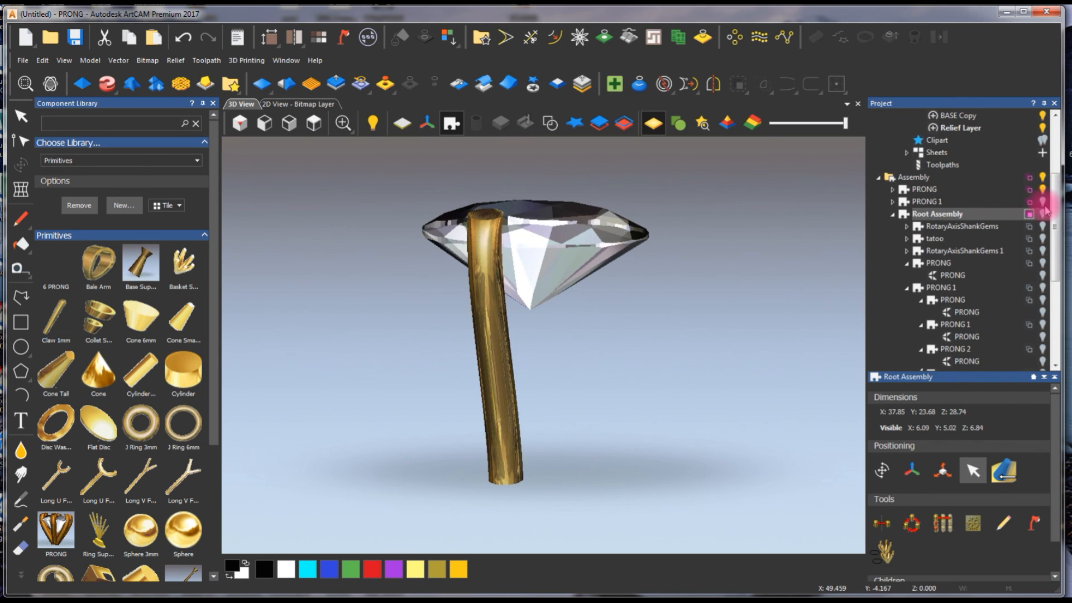
click(1041, 201)
- Examine the modelled six-prong setting and its gem from above and the side
drag(639, 296, 554, 345)
scroll(555, 345, down, 2)
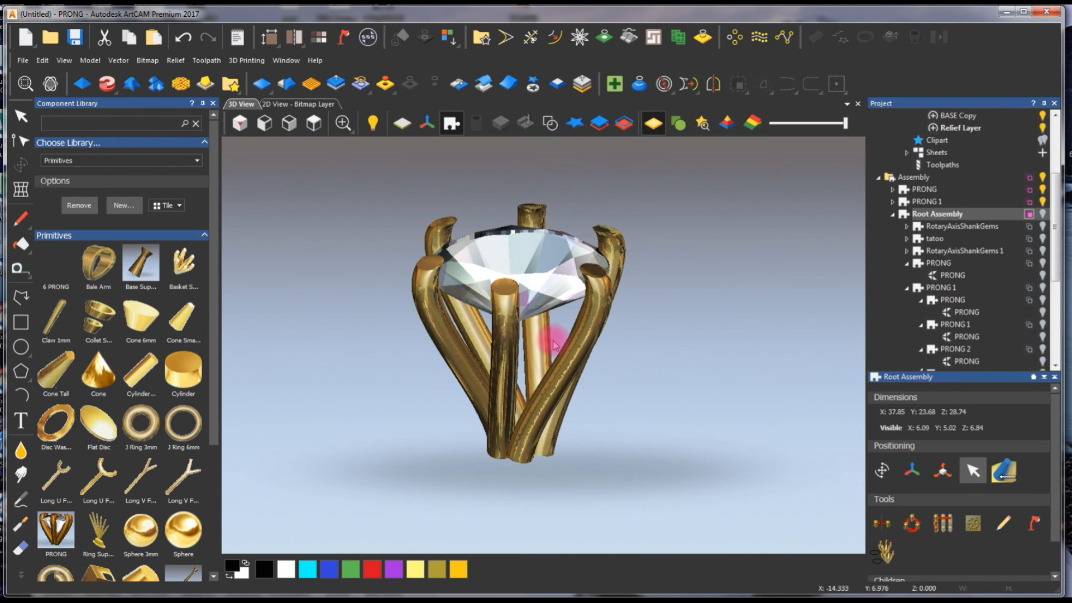
scroll(547, 351, up, 2)
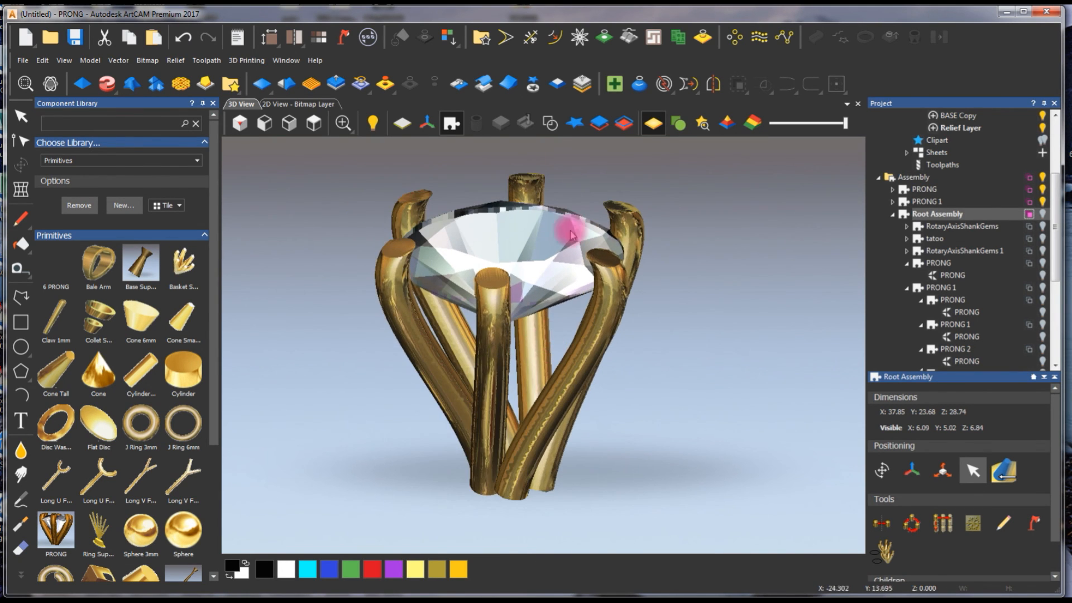
drag(614, 186, 511, 324)
scroll(511, 325, up, 2)
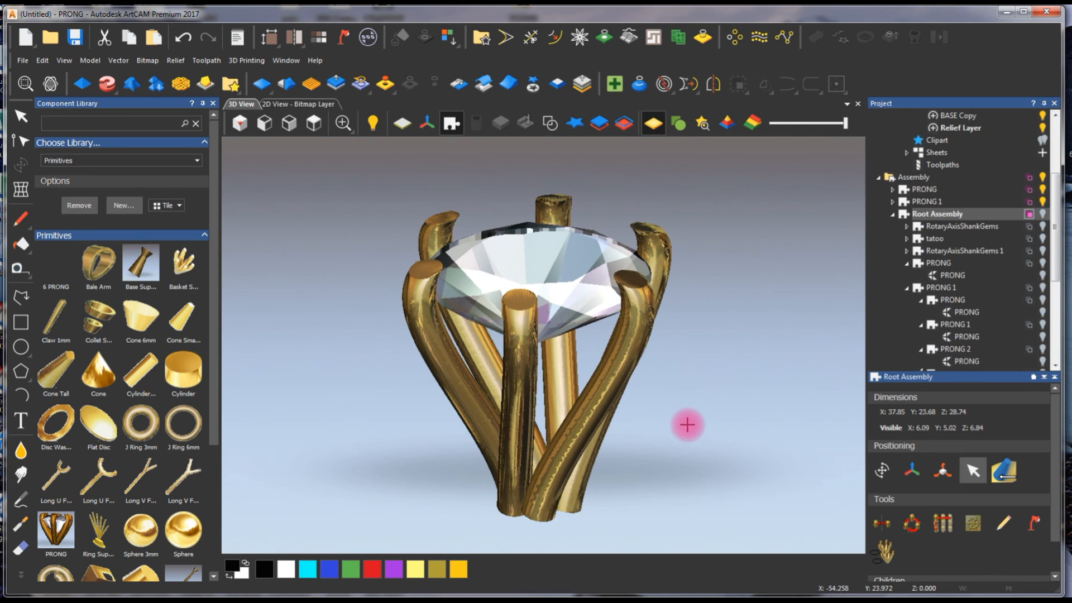
click(50, 83)
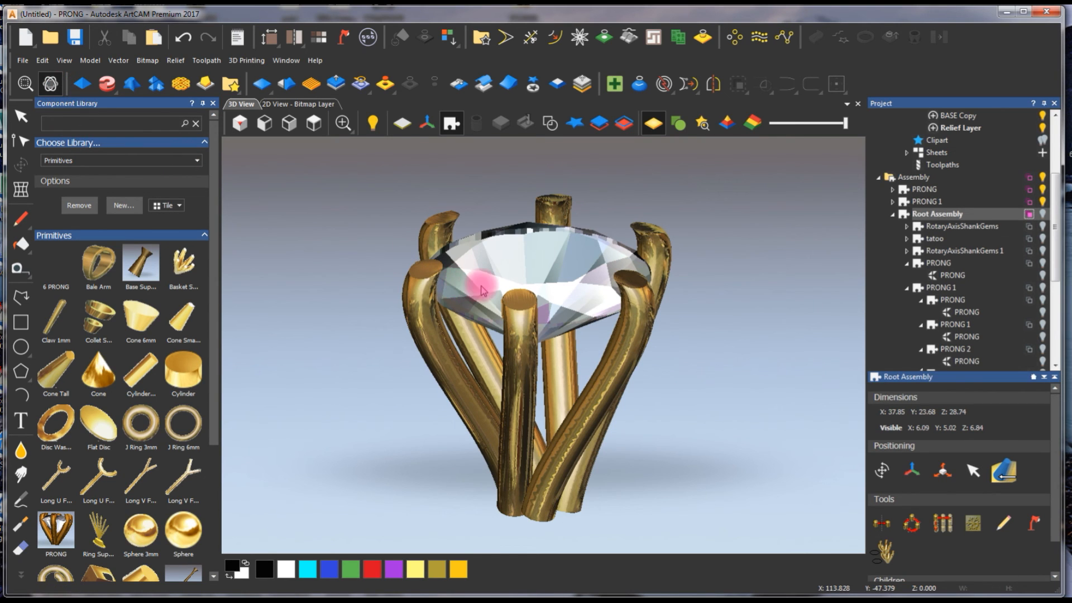